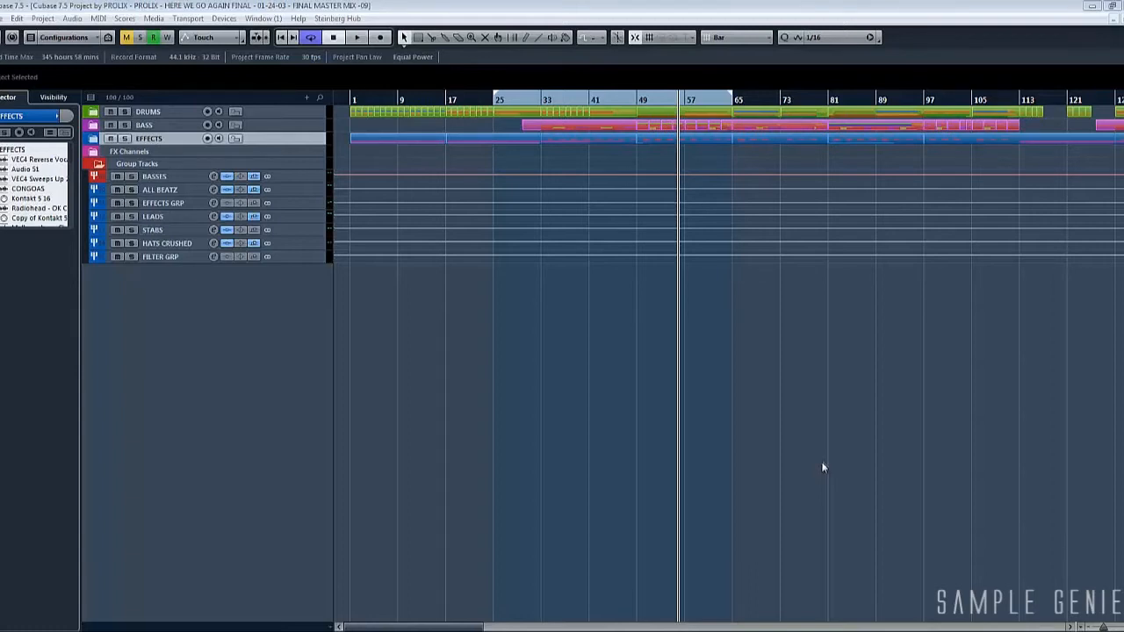
Step: Play the arrangement from the cycle start at bar 25 and expand the DRUMS, BASS and EFFECTS folder tracks
{"action": "key", "text": "KP_1"}
{"action": "key", "text": "space"}
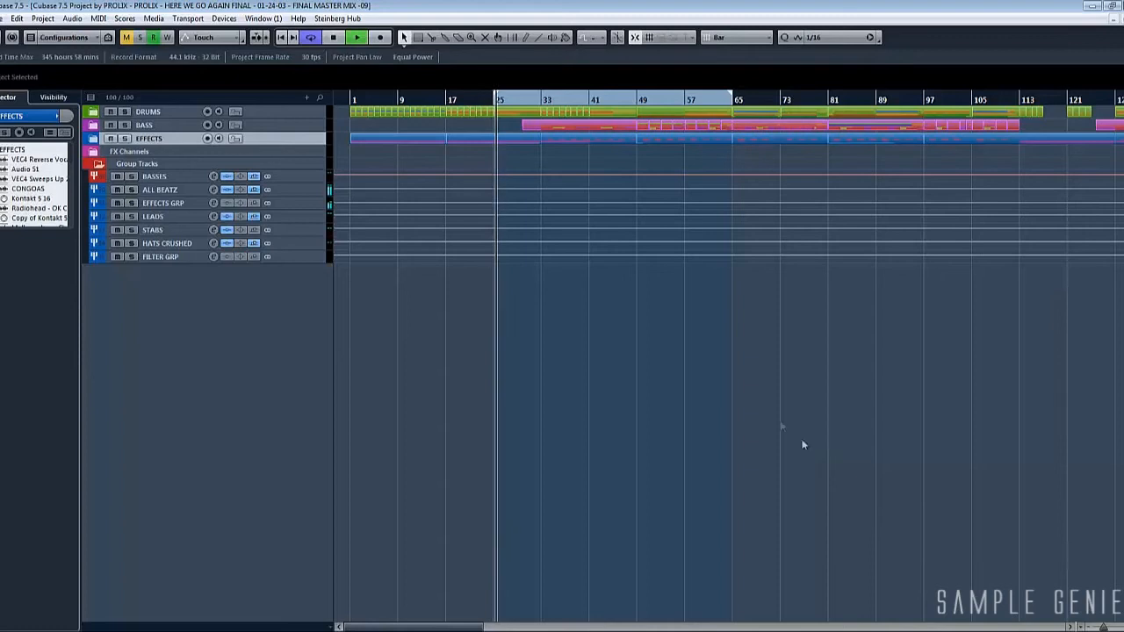
{"action": "left_click", "coordinate": [91, 115]}
{"action": "scroll", "coordinate": [502, 220], "scroll_direction": "down", "scroll_amount": 4}
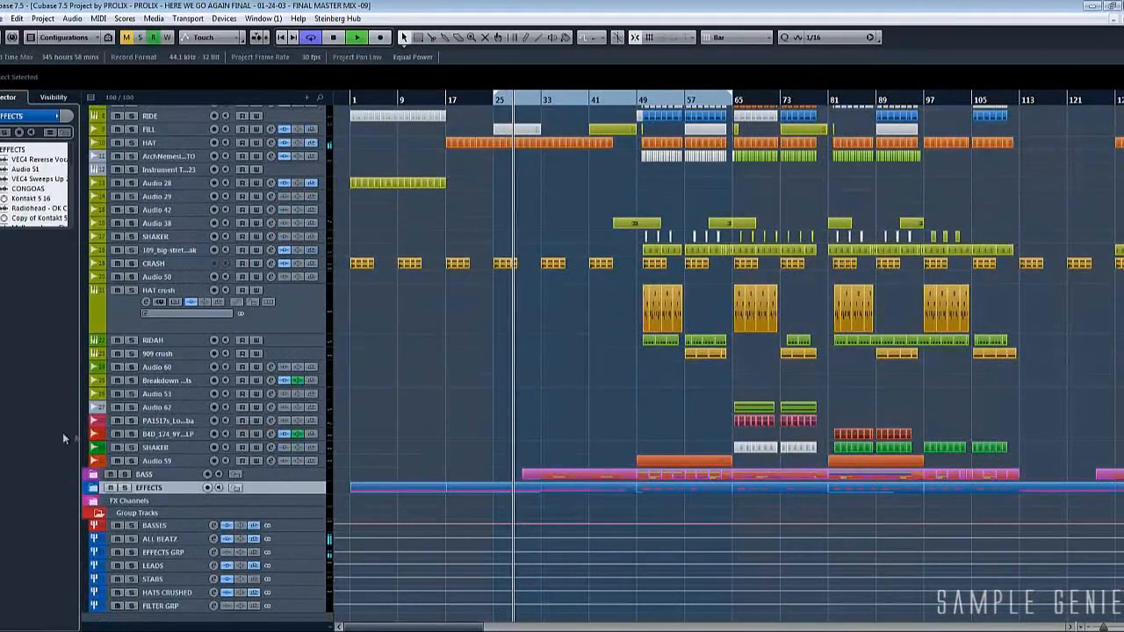
{"action": "left_click", "coordinate": [94, 474]}
{"action": "scroll", "coordinate": [412, 336], "scroll_direction": "down", "scroll_amount": 3}
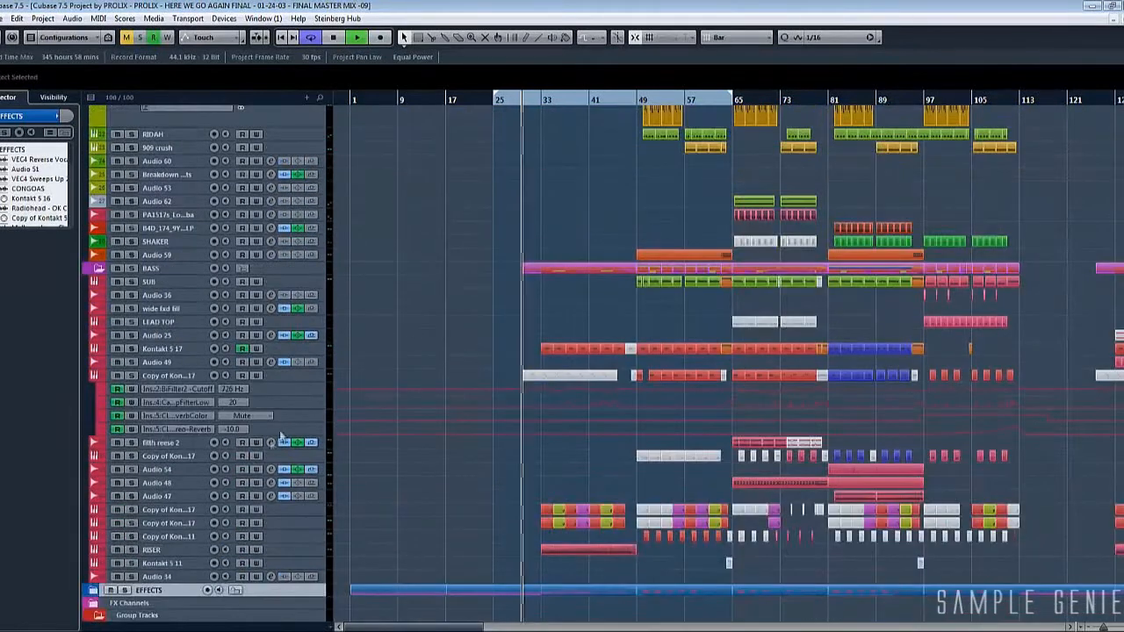
{"action": "left_click", "coordinate": [93, 590]}
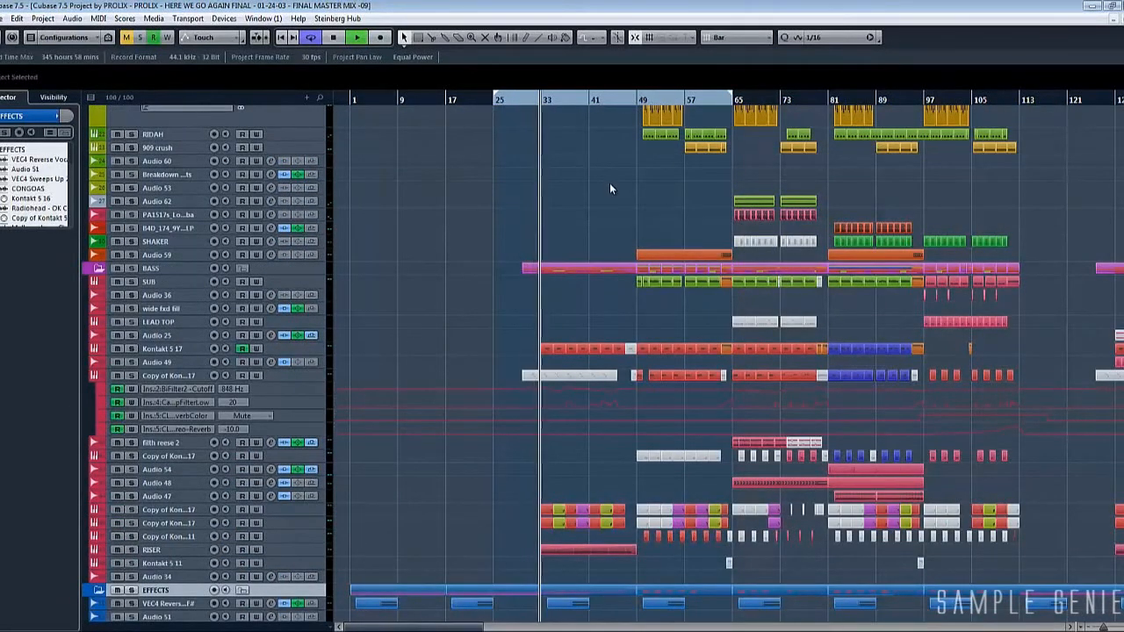
Step: Switch to DIGICheck's Totalyser, examine the mix's spectrum, levels and stereo image during playback, and minimise it
{"action": "left_click", "coordinate": [379, 630]}
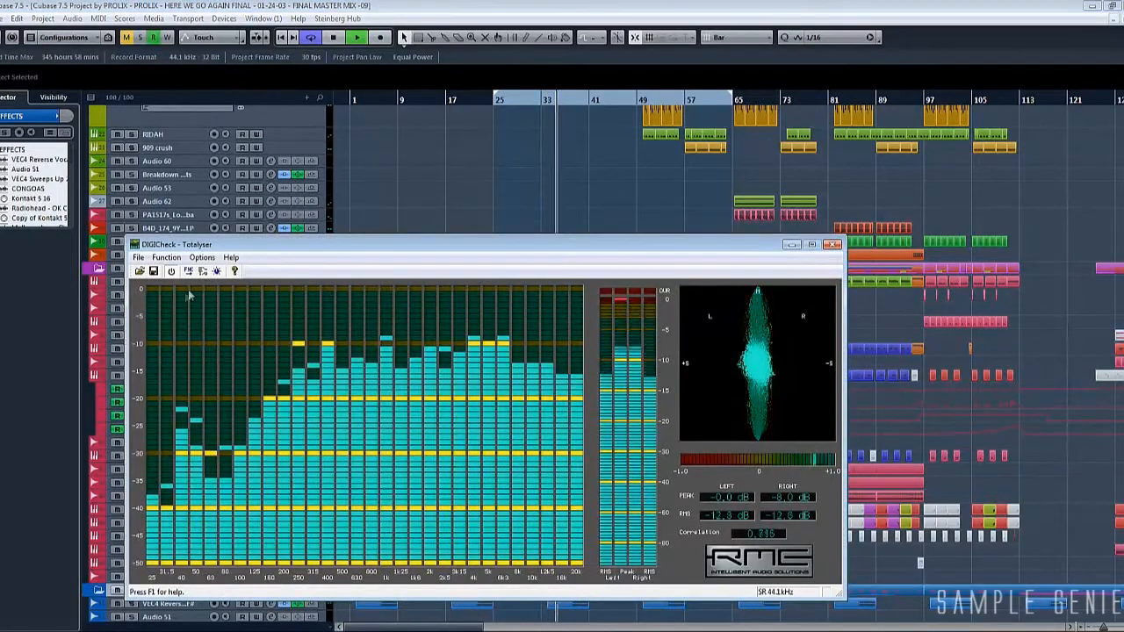
{"action": "left_click", "coordinate": [792, 245]}
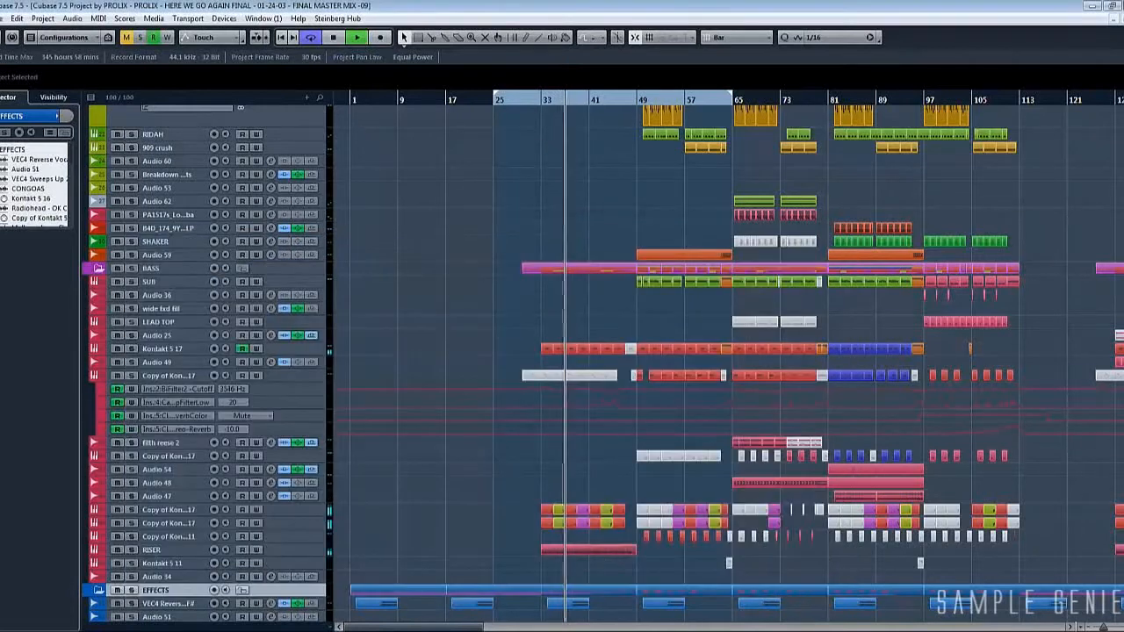
{"action": "right_click", "coordinate": [377, 630]}
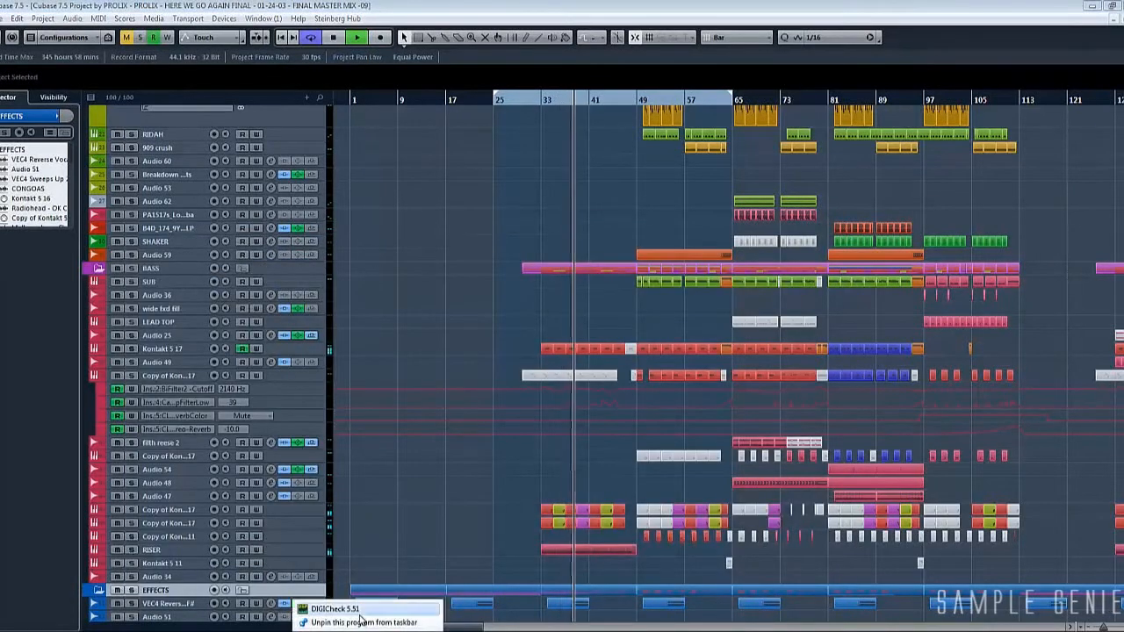
{"action": "left_click", "coordinate": [334, 608]}
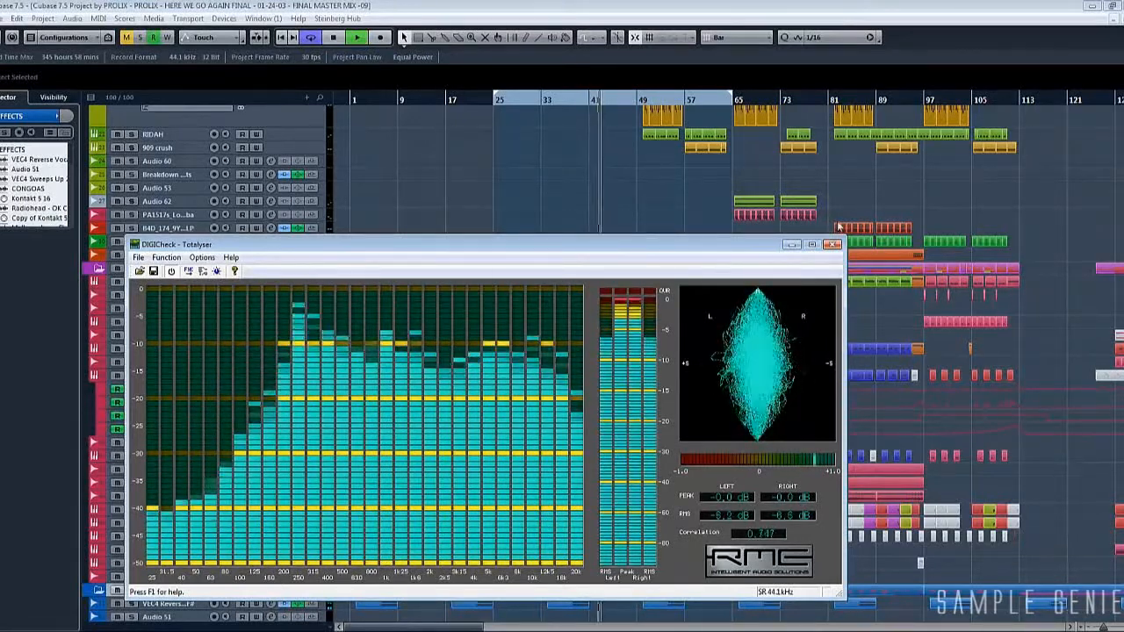
{"action": "left_click_drag", "start_coordinate": [639, 250], "coordinate": [617, 268]}
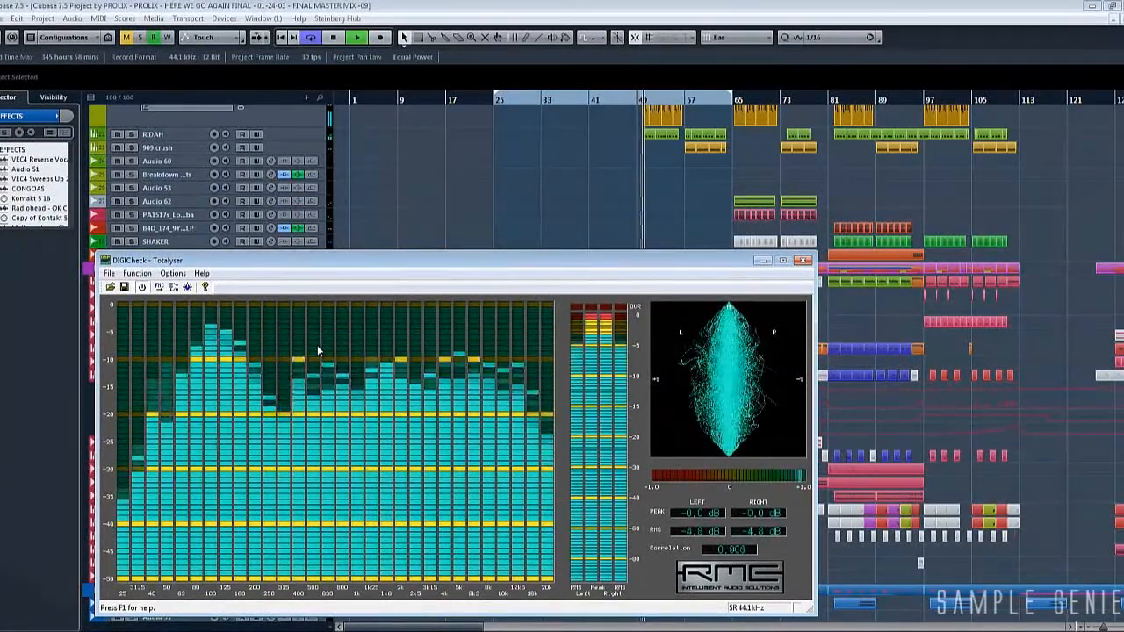
{"action": "left_click", "coordinate": [762, 261]}
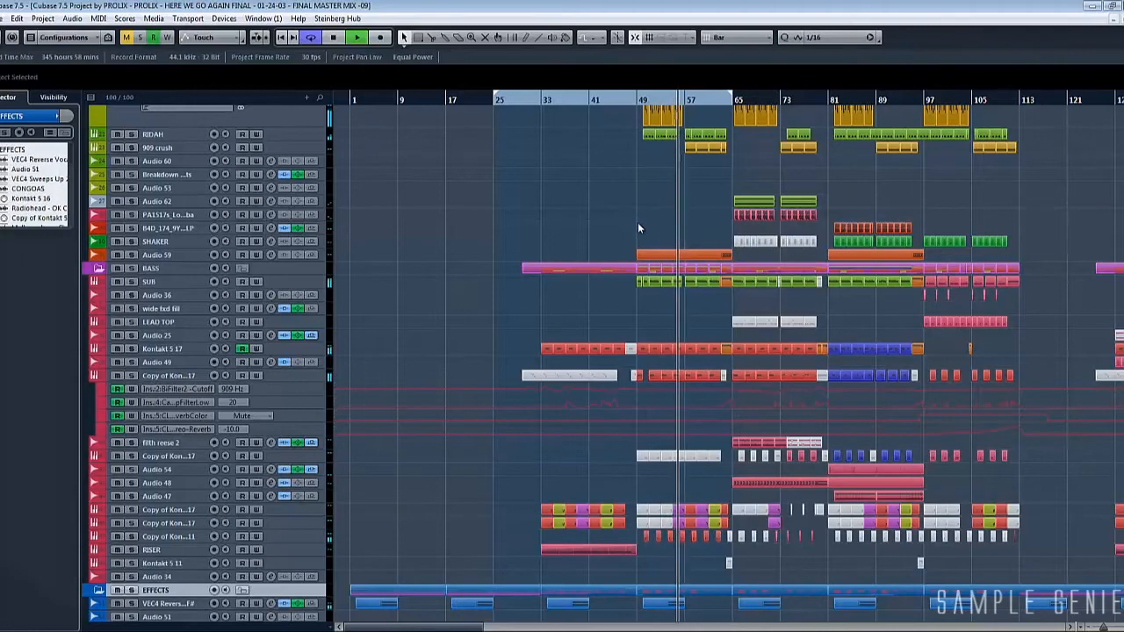
Step: Zoom in on the arrangement around bars 33 to 65 and collapse the EFFECTS and BASS folder tracks
{"action": "scroll", "coordinate": [638, 228], "scroll_direction": "up", "scroll_amount": 5}
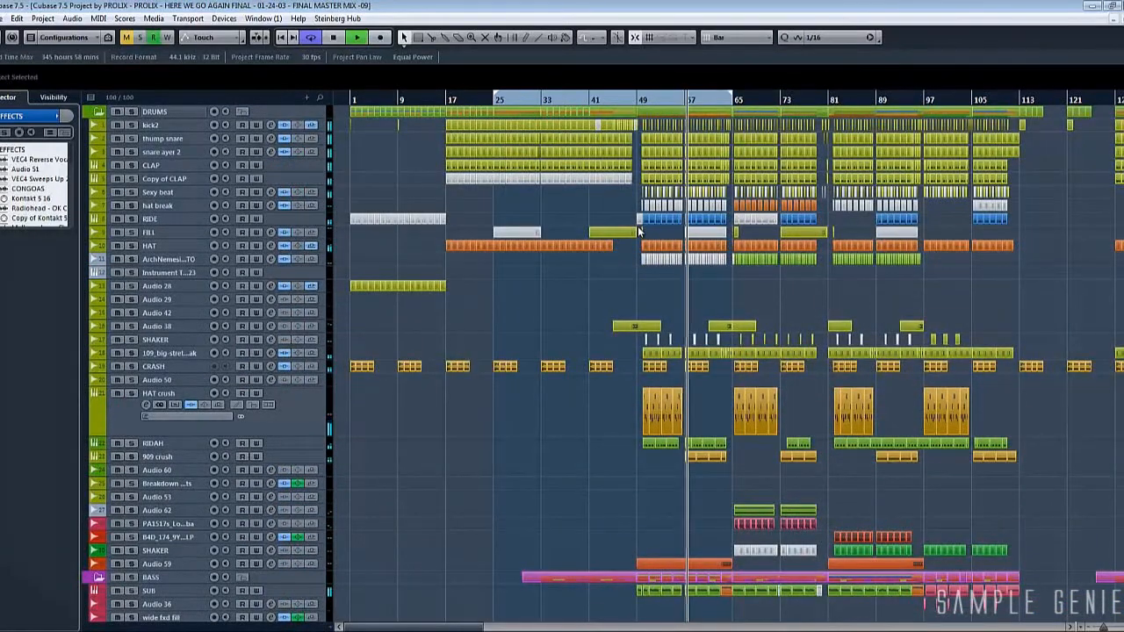
{"action": "scroll", "coordinate": [638, 230], "scroll_direction": "up", "scroll_amount": 5}
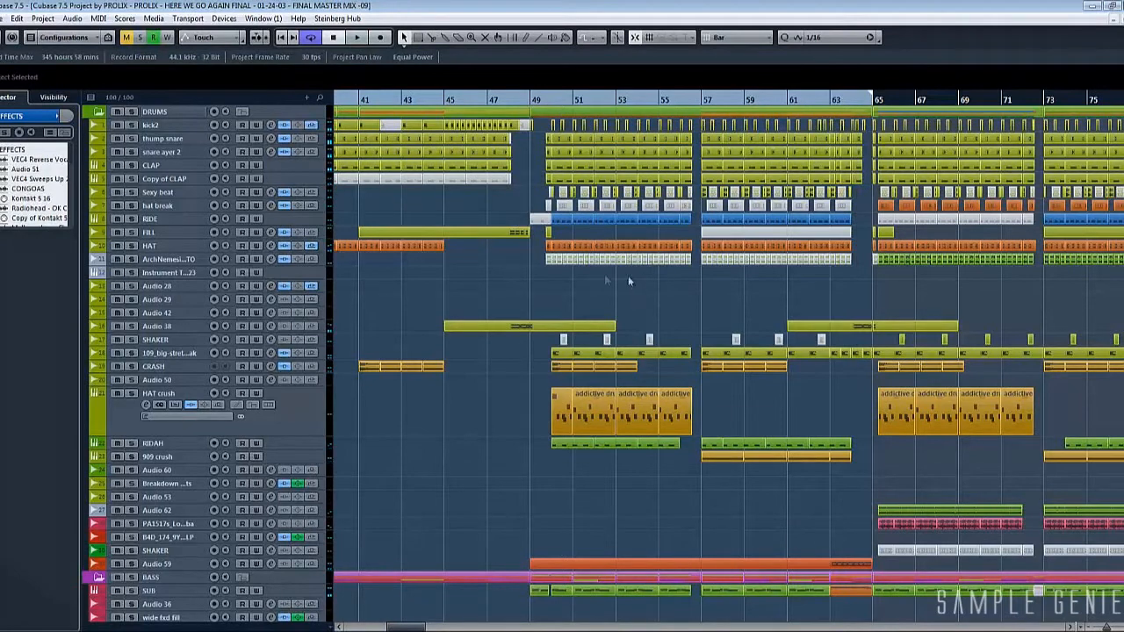
{"action": "left_click_drag", "start_coordinate": [503, 315], "coordinate": [365, 309]}
{"action": "scroll", "coordinate": [410, 301], "scroll_direction": "down", "scroll_amount": 10}
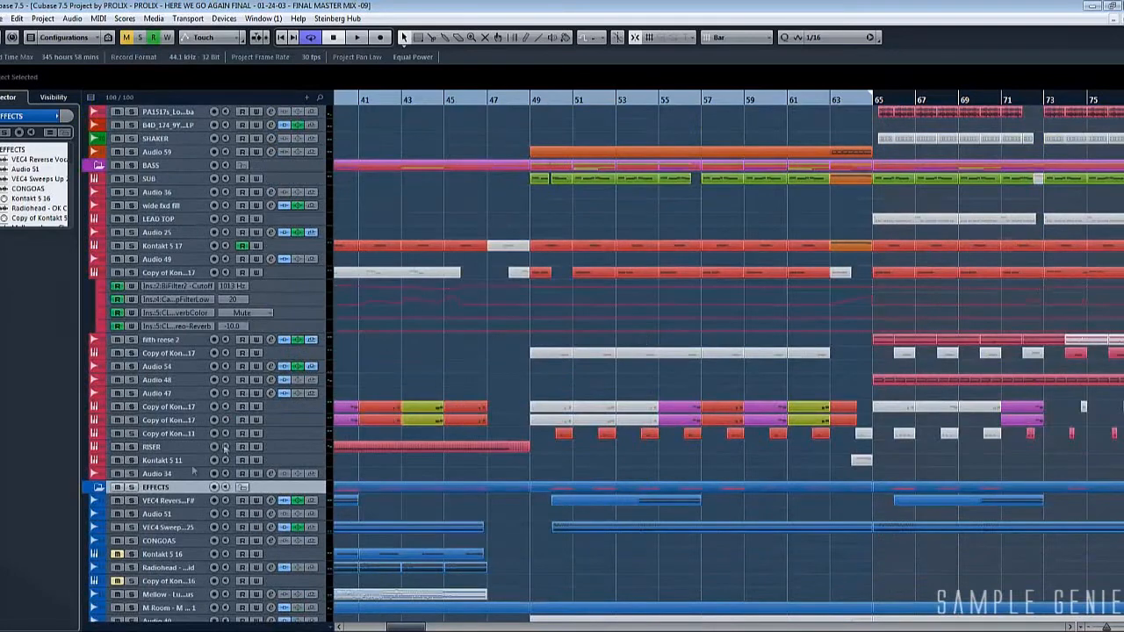
{"action": "left_click", "coordinate": [99, 487]}
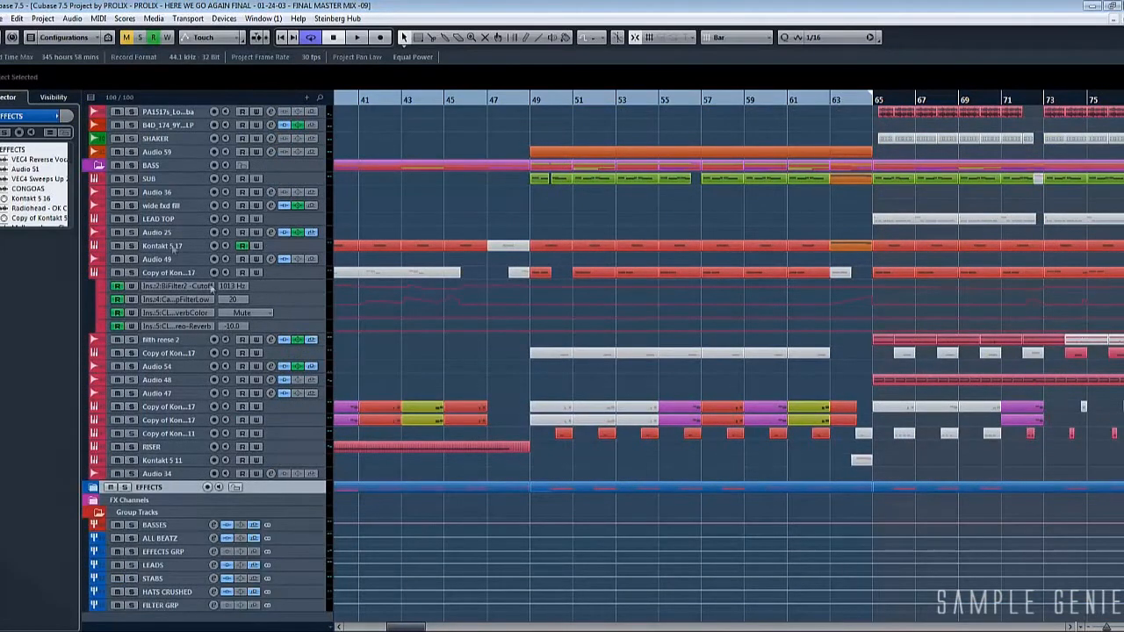
{"action": "scroll", "coordinate": [462, 321], "scroll_direction": "up", "scroll_amount": 10}
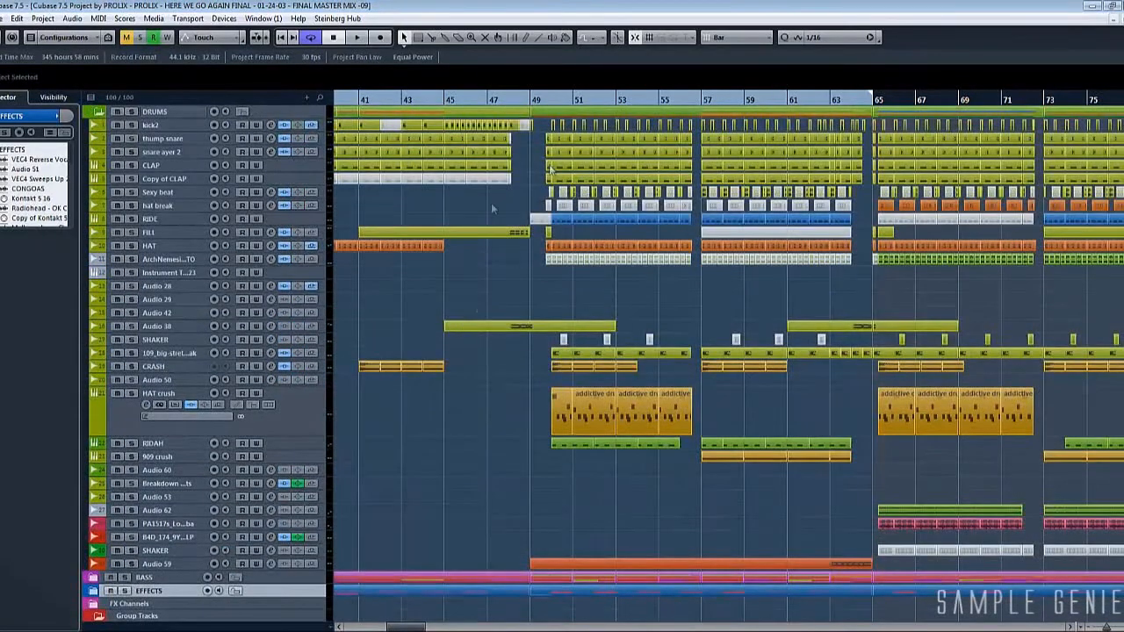
{"action": "scroll", "coordinate": [515, 292], "scroll_direction": "left", "scroll_amount": 4}
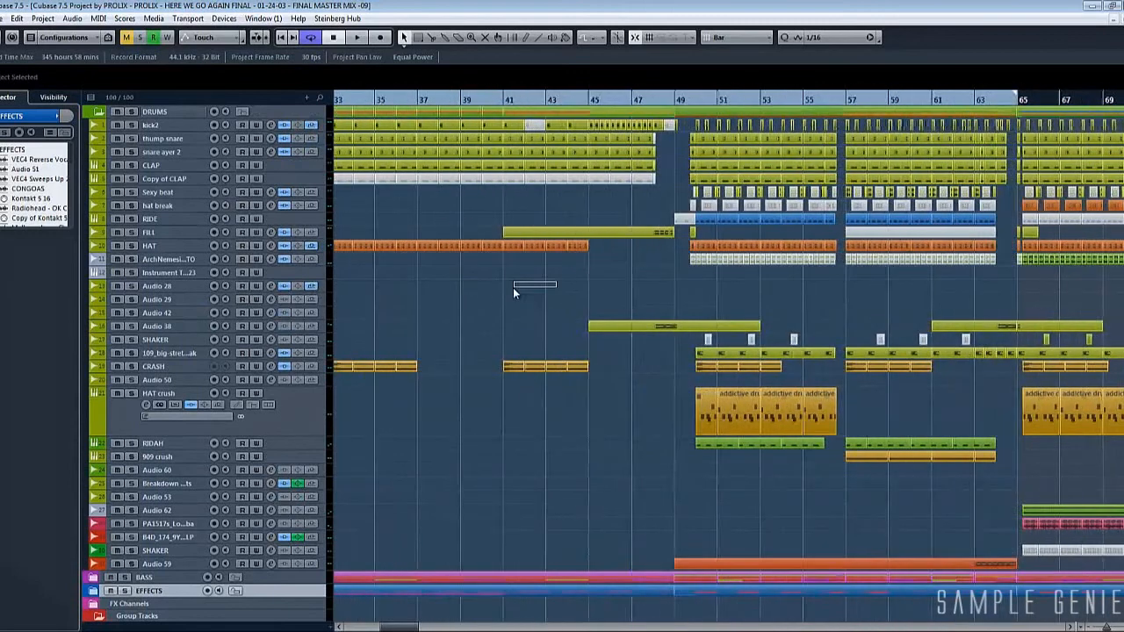
Step: Bring up the DIGICheck Totalyser window, reposition it and minimise it again
{"action": "left_click", "coordinate": [365, 630]}
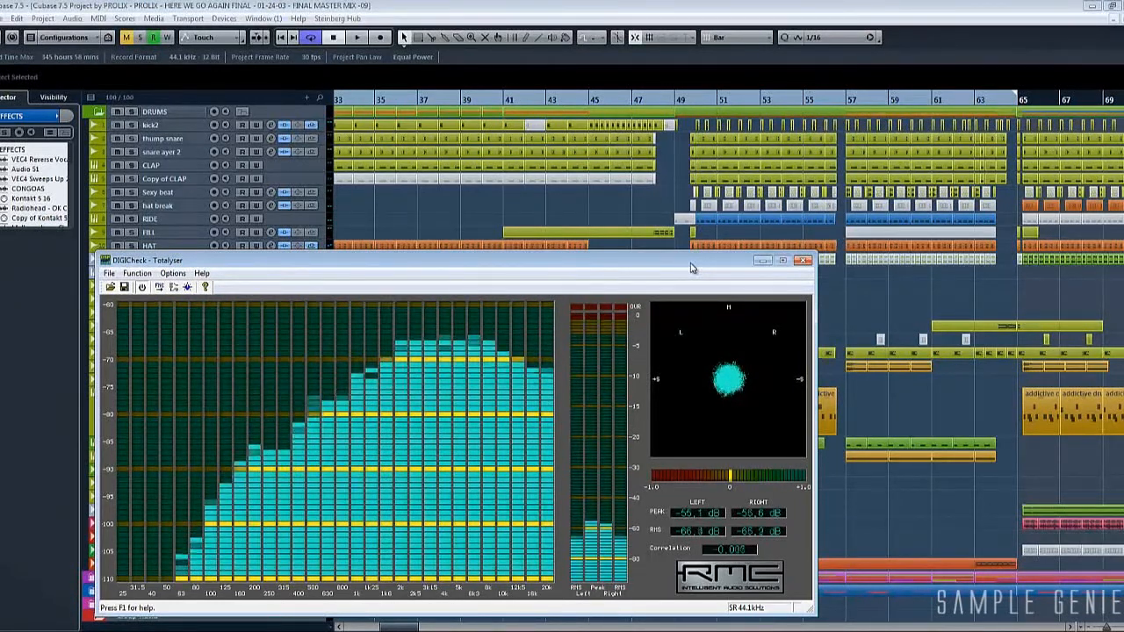
{"action": "left_click_drag", "start_coordinate": [577, 262], "coordinate": [867, 372]}
{"action": "left_click", "coordinate": [721, 303]}
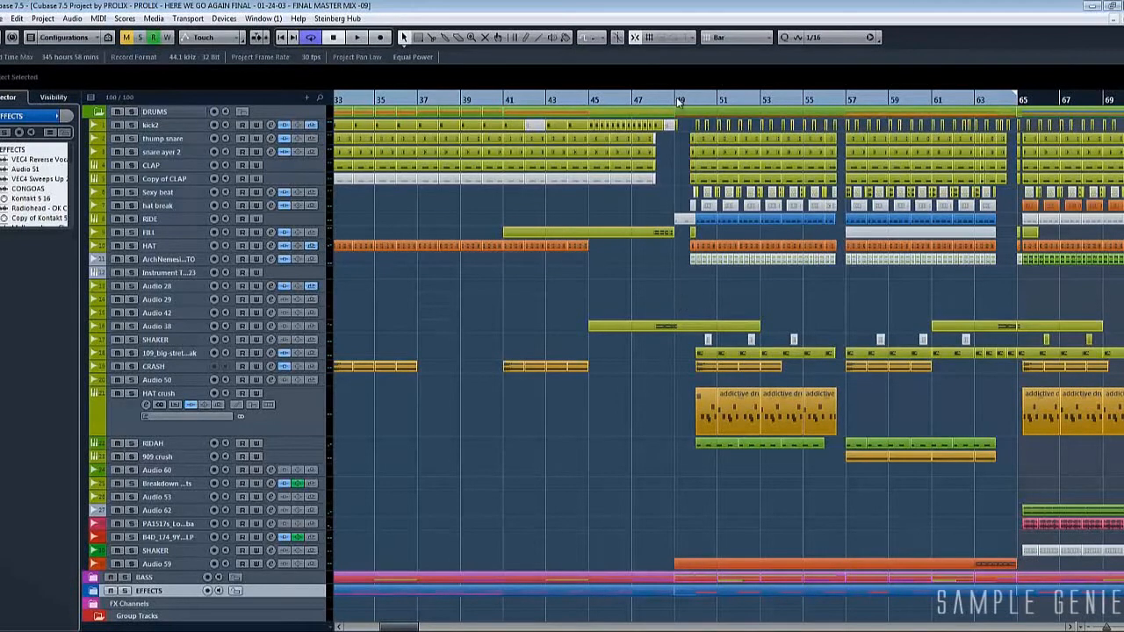
Step: Move the cycle start to bar 49 and solo the DRUMS folder track
{"action": "mouse_move", "coordinate": [353, 312]}
{"action": "left_mouse_down"}
{"action": "mouse_move", "coordinate": [467, 314]}
{"action": "mouse_move", "coordinate": [335, 312]}
{"action": "mouse_move", "coordinate": [352, 312]}
{"action": "left_mouse_up"}
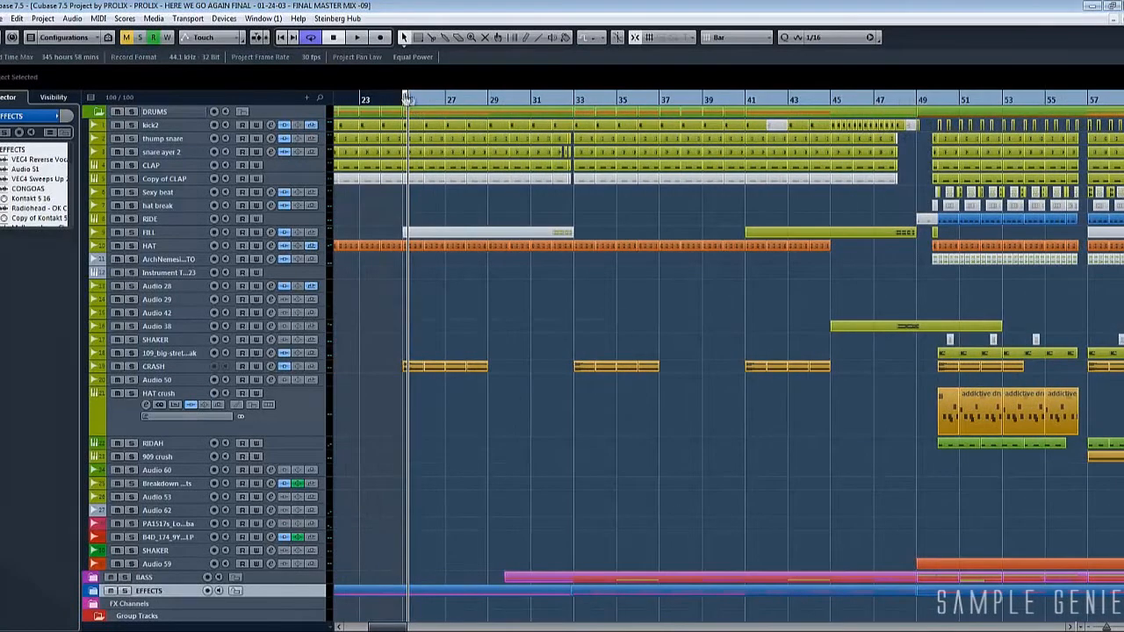
{"action": "left_click_drag", "start_coordinate": [406, 99], "coordinate": [900, 135]}
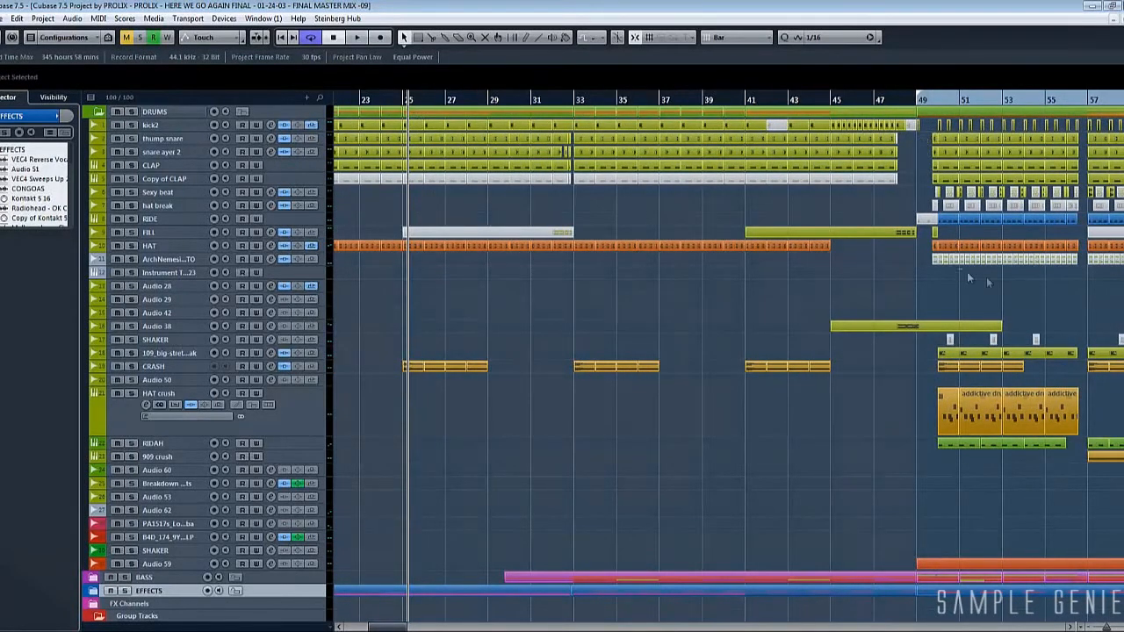
{"action": "scroll", "coordinate": [962, 275], "scroll_direction": "right", "scroll_amount": 7}
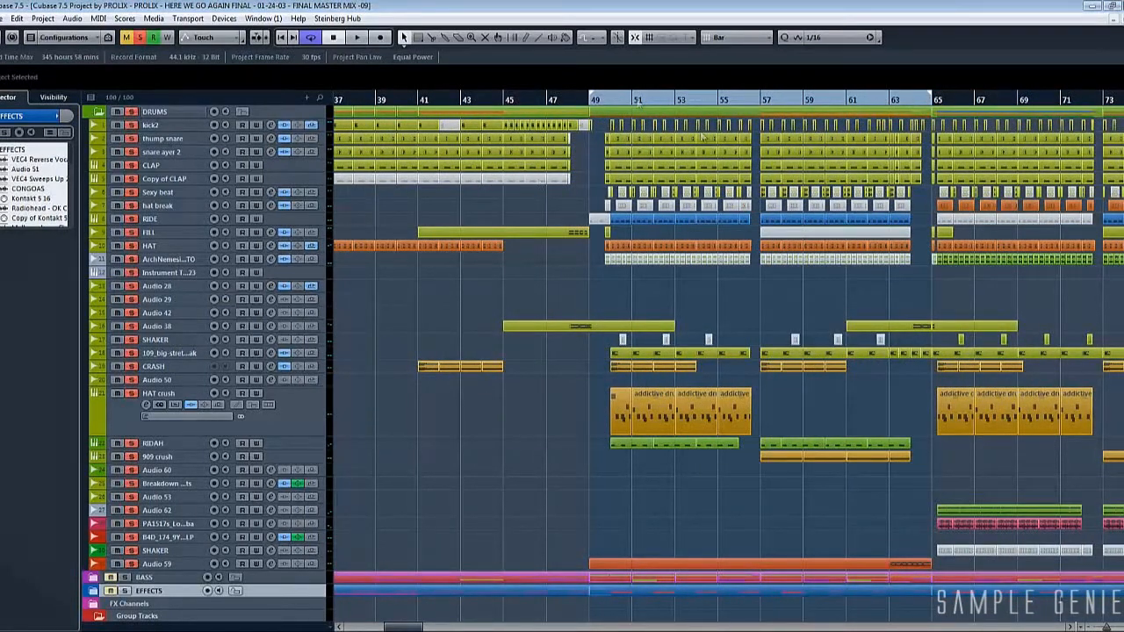
Step: Play the soloed drums from about bar 50 and inspect their spectrum and levels in DIGICheck's Totalyser
{"action": "left_click", "coordinate": [608, 100]}
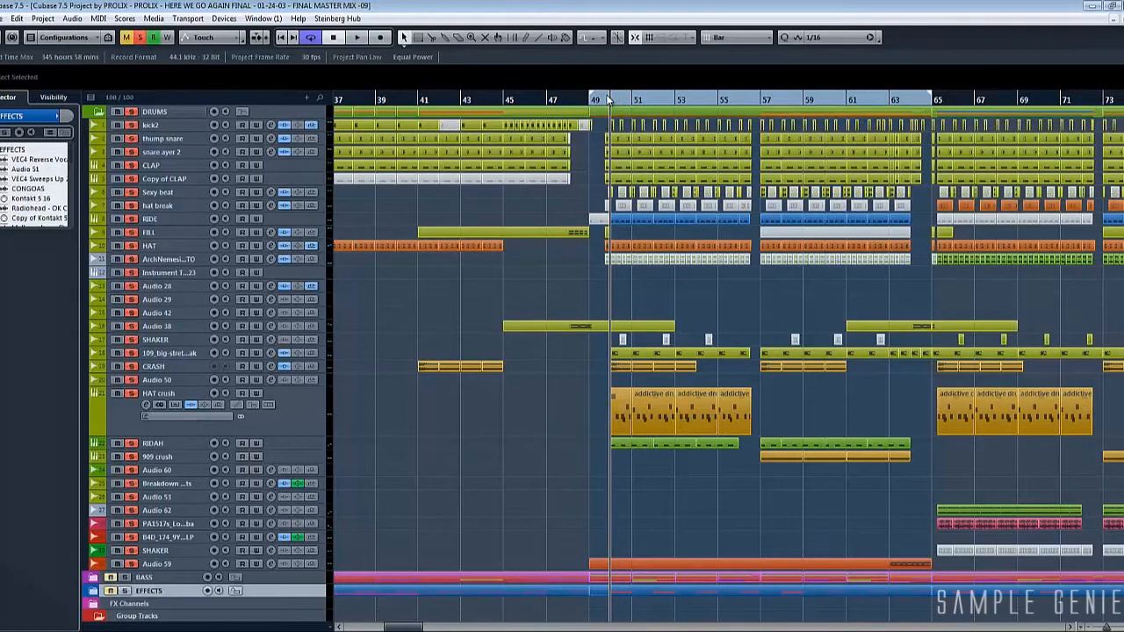
{"action": "key", "text": "space"}
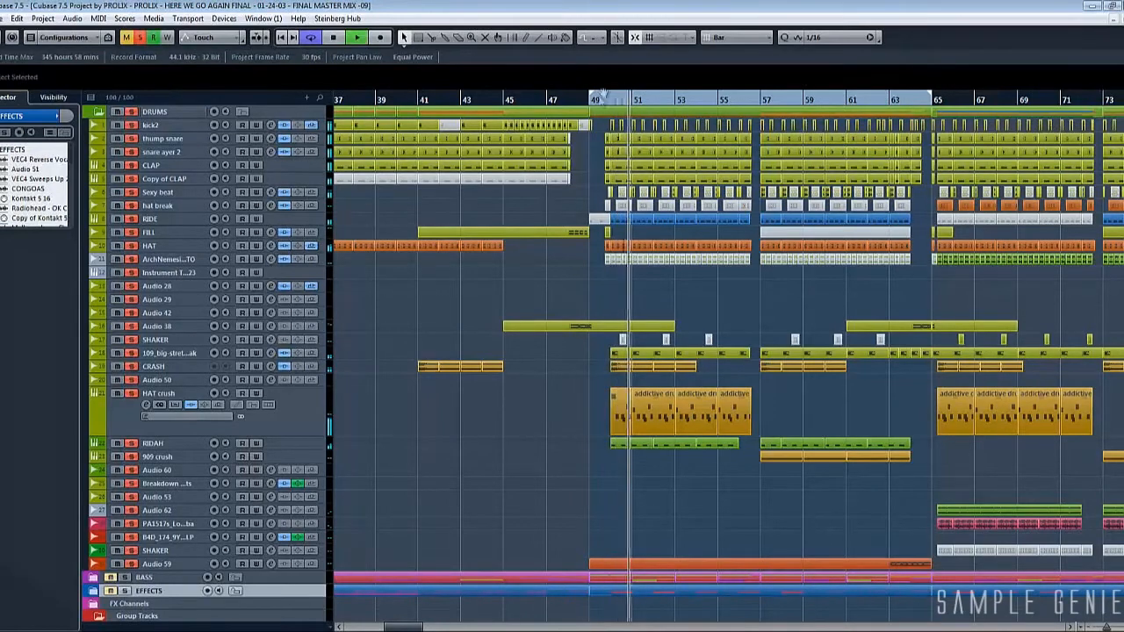
{"action": "left_click", "coordinate": [383, 630]}
{"action": "left_click_drag", "start_coordinate": [555, 362], "coordinate": [551, 251]}
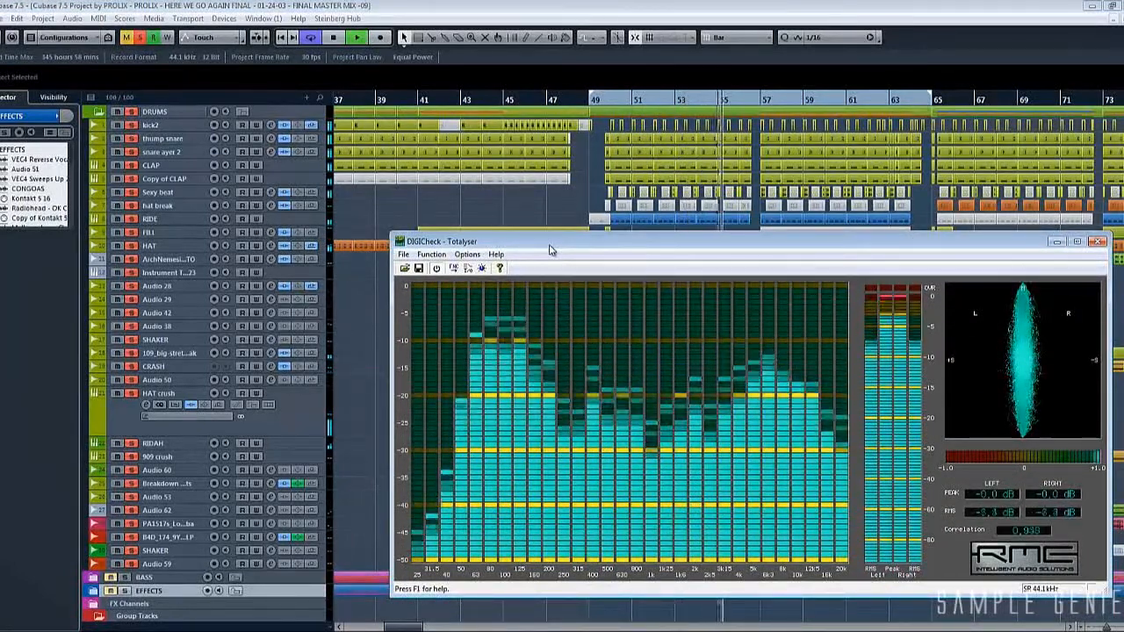
{"action": "left_click", "coordinate": [567, 197]}
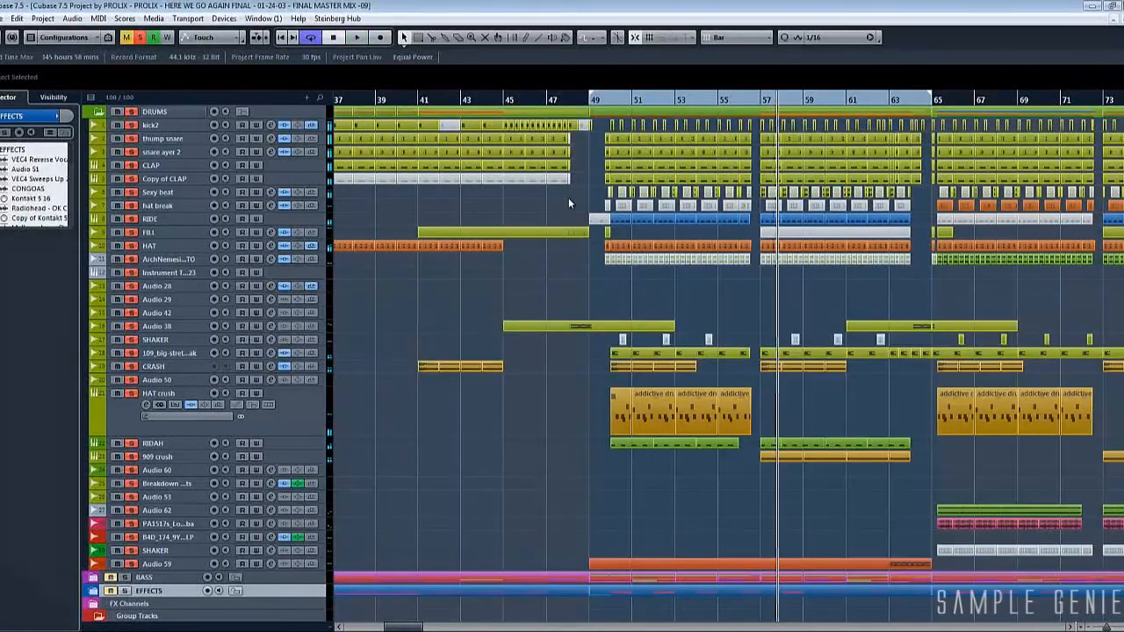
Step: Lower the Stereo Out fader to about -19.9 dB in the MixConsole
{"action": "key", "text": "F3"}
{"action": "left_click_drag", "start_coordinate": [1090, 434], "coordinate": [1093, 498]}
{"action": "key", "text": "F3"}
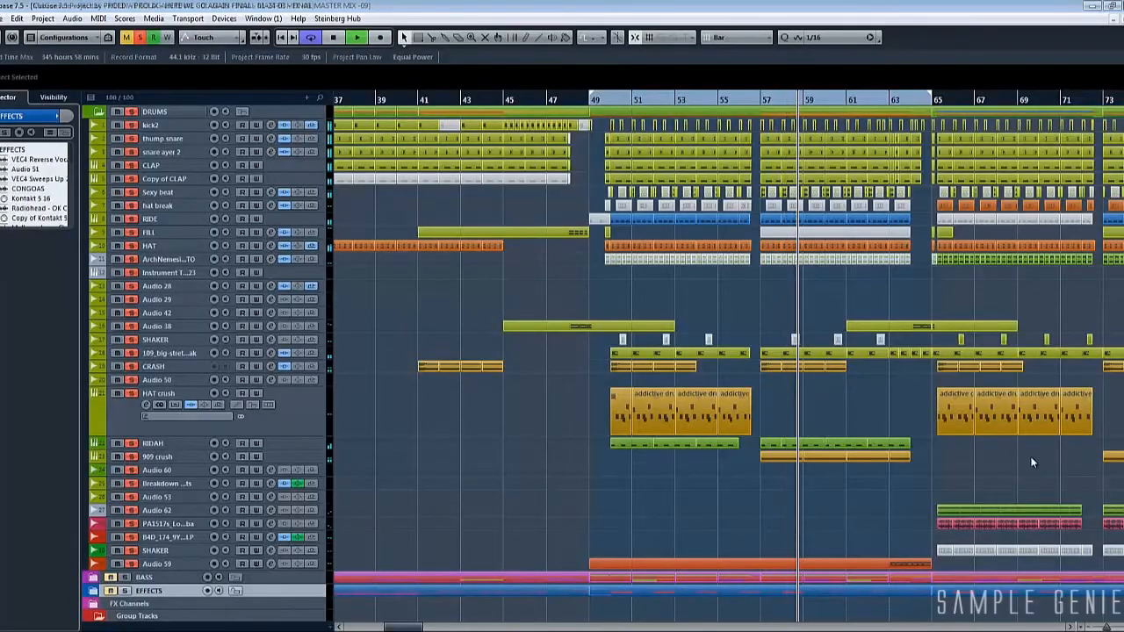
Step: Open DIGICheck's 2-Bar Level Meter over the MixConsole to check the output level, and dismiss the meter
{"action": "key", "text": "F3"}
{"action": "right_click", "coordinate": [367, 630]}
{"action": "left_click", "coordinate": [365, 598]}
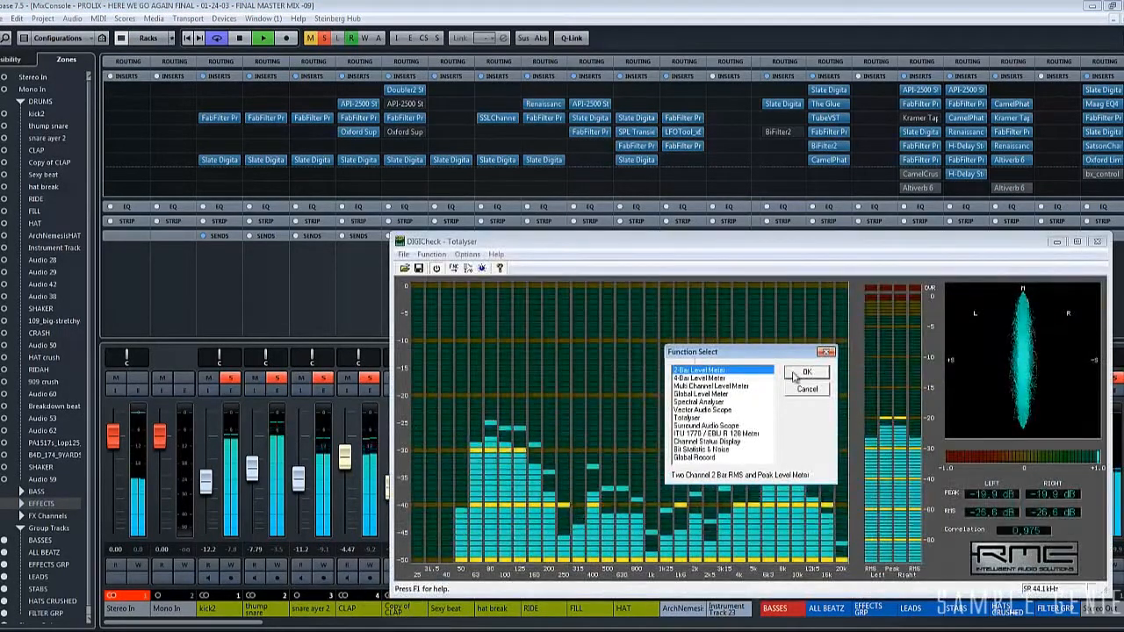
{"action": "left_click", "coordinate": [796, 374]}
{"action": "left_click_drag", "start_coordinate": [696, 241], "coordinate": [605, 105]}
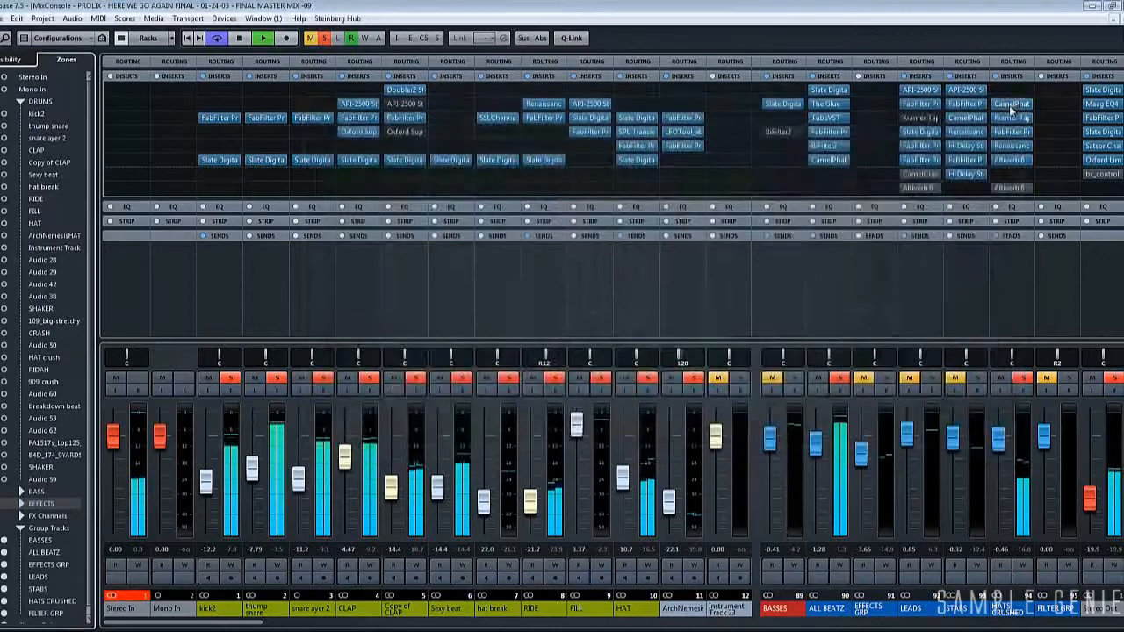
{"action": "left_click", "coordinate": [1011, 104]}
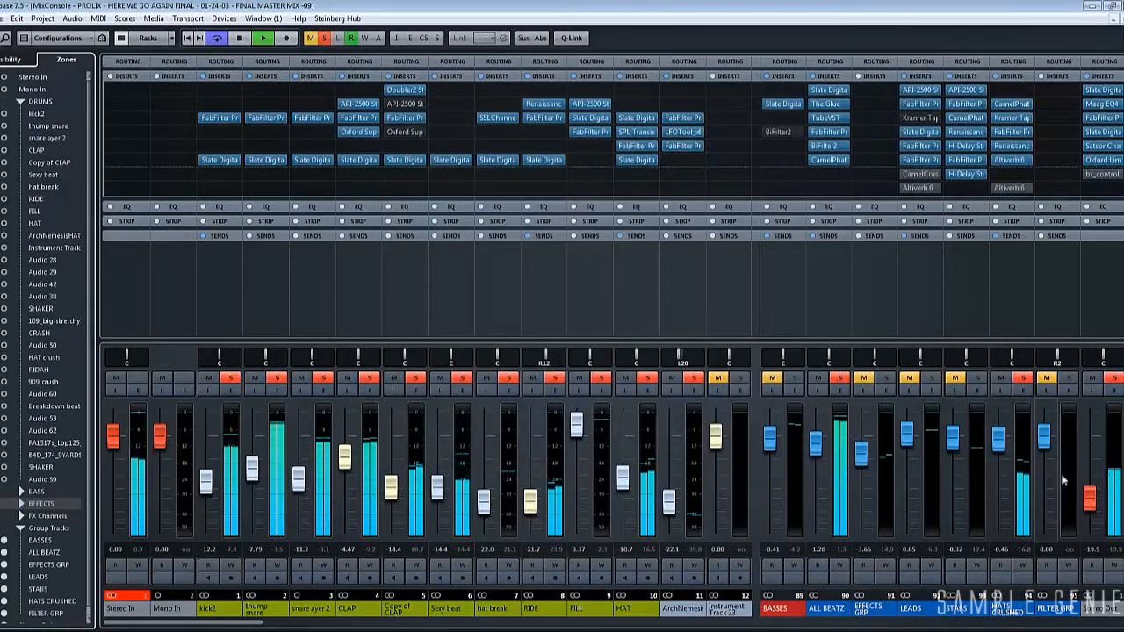
Step: Raise the Stereo Out fader to about -6 dB and return to the project arrangement
{"action": "left_click_drag", "start_coordinate": [1092, 501], "coordinate": [1096, 474]}
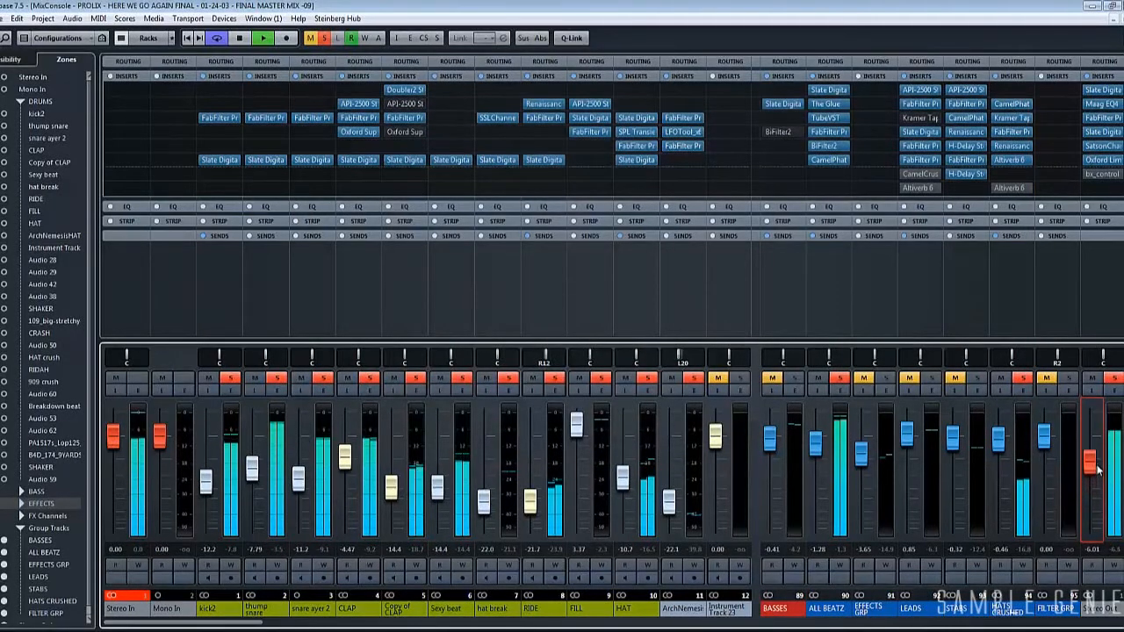
{"action": "key", "text": "F3"}
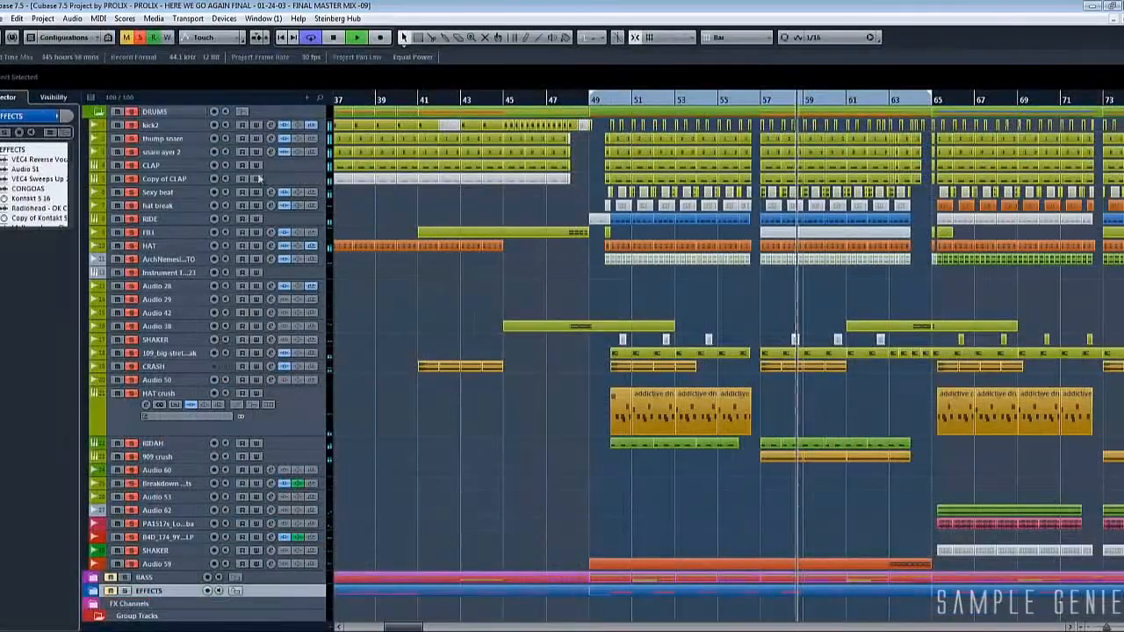
Step: Solo only the kick2, thump snare and snare ayer 2 tracks, and loop playback over bars 59 to 61
{"action": "left_click", "coordinate": [131, 125]}
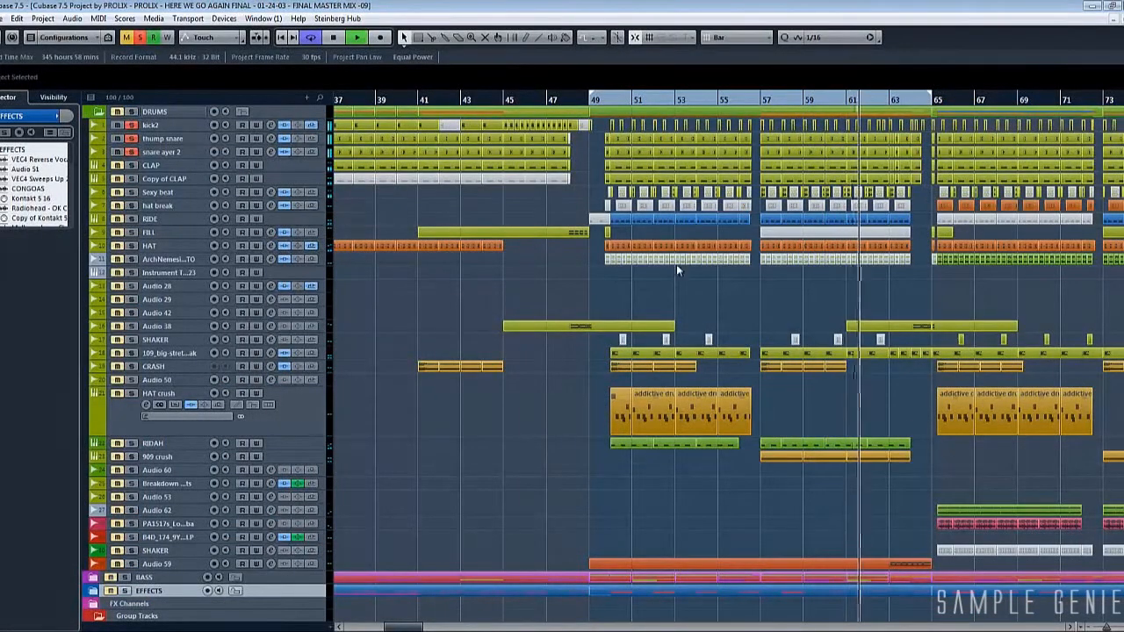
{"action": "key", "text": "h"}
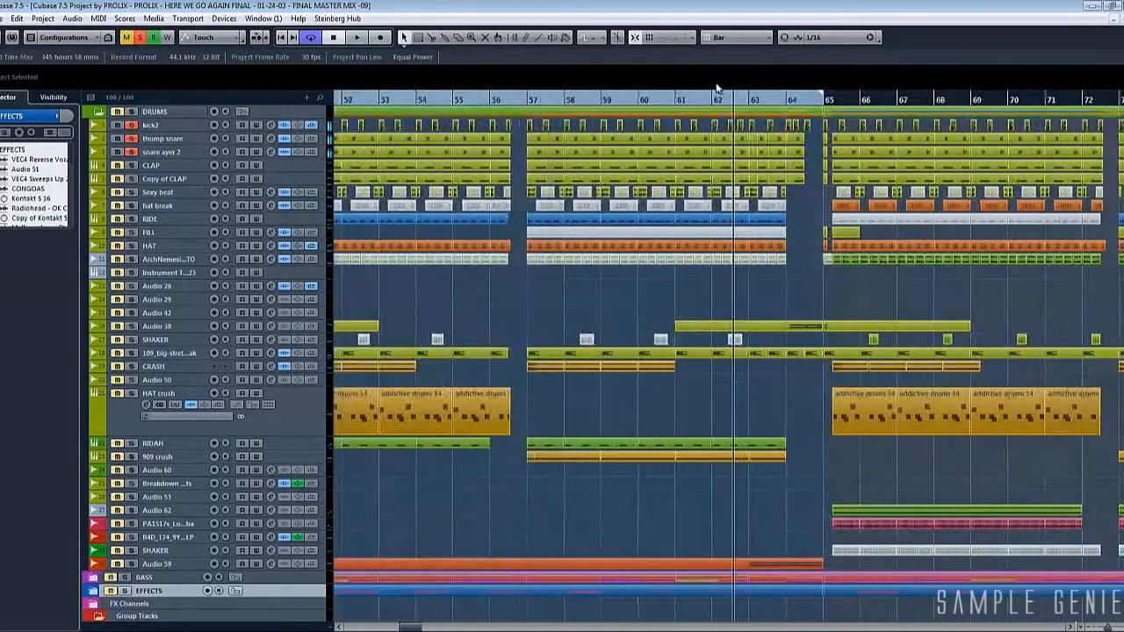
{"action": "left_click_drag", "start_coordinate": [625, 285], "coordinate": [559, 251]}
{"action": "key", "text": "p"}
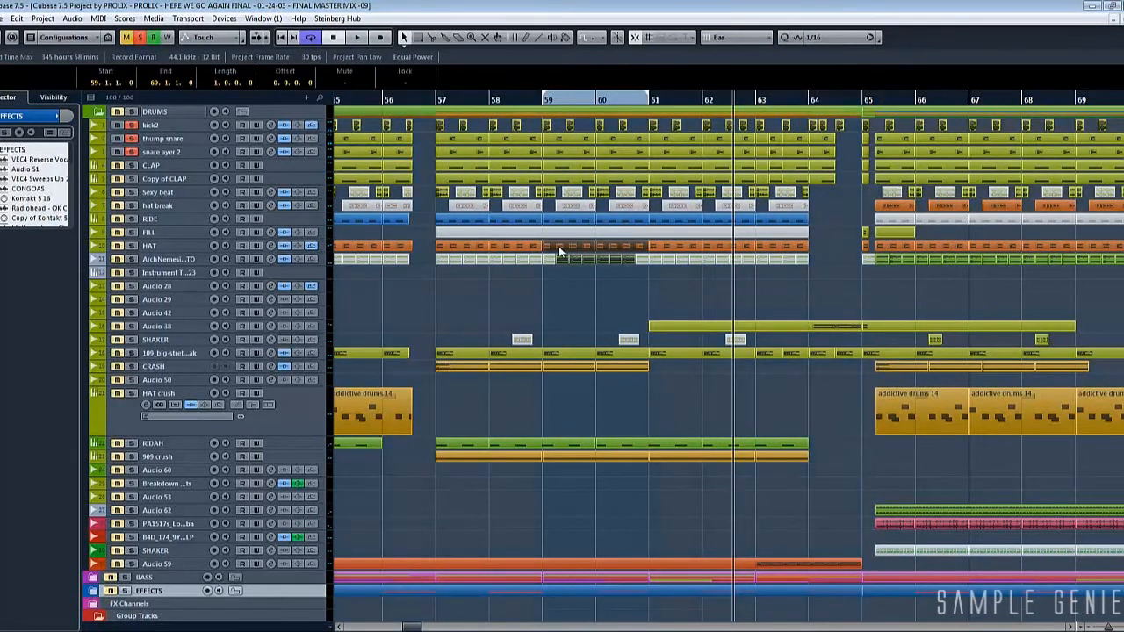
{"action": "key", "text": "space"}
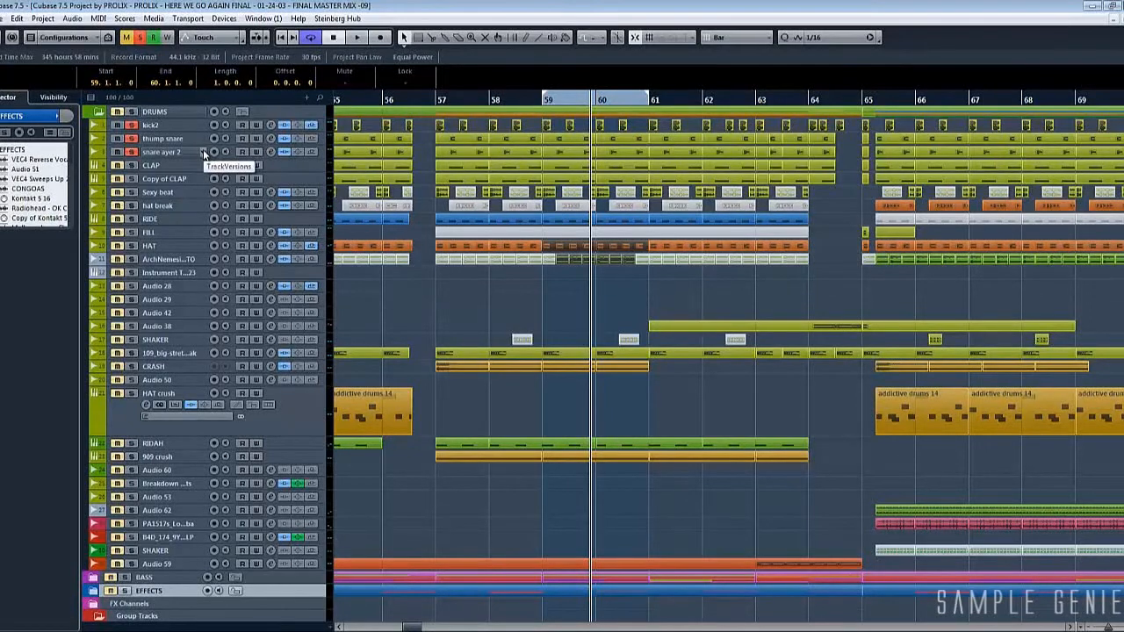
Step: Play the soloed kick and snares, raise the Stereo Out fader to about -0.84 dB in the MixConsole, and return to the arrangement
{"action": "key", "text": "h"}
{"action": "key", "text": "h"}
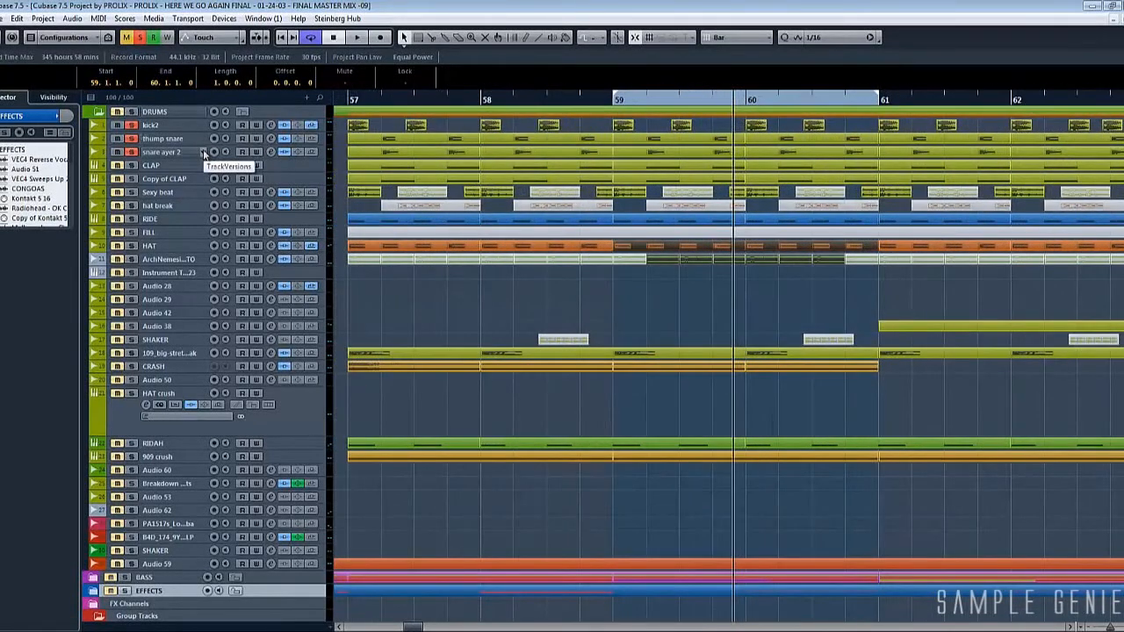
{"action": "left_click", "coordinate": [192, 168]}
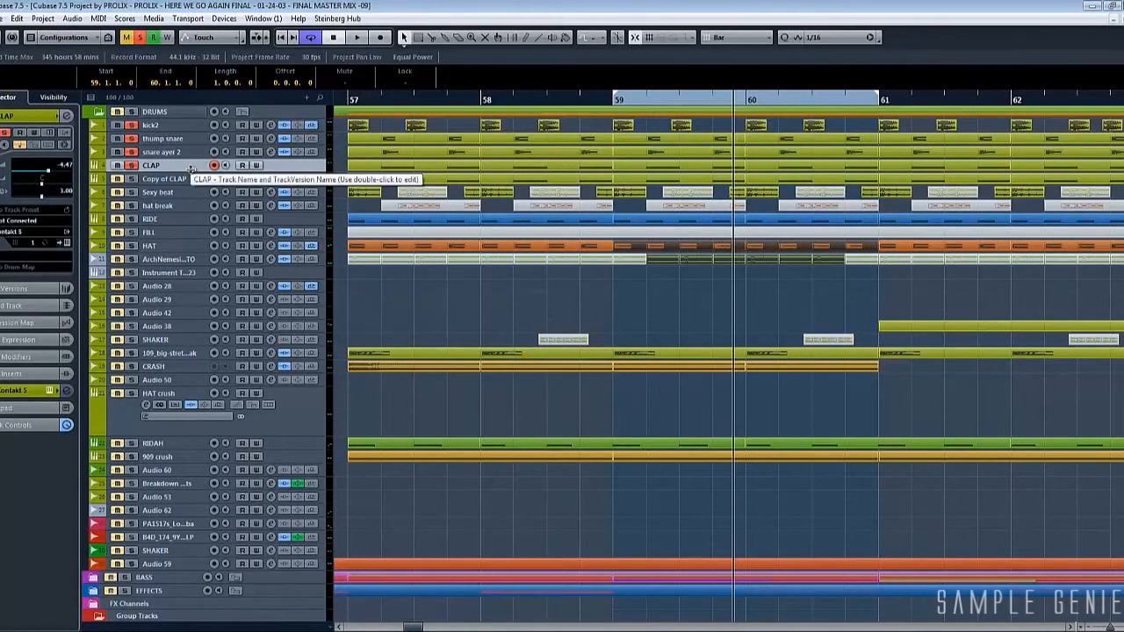
{"action": "key", "text": "space"}
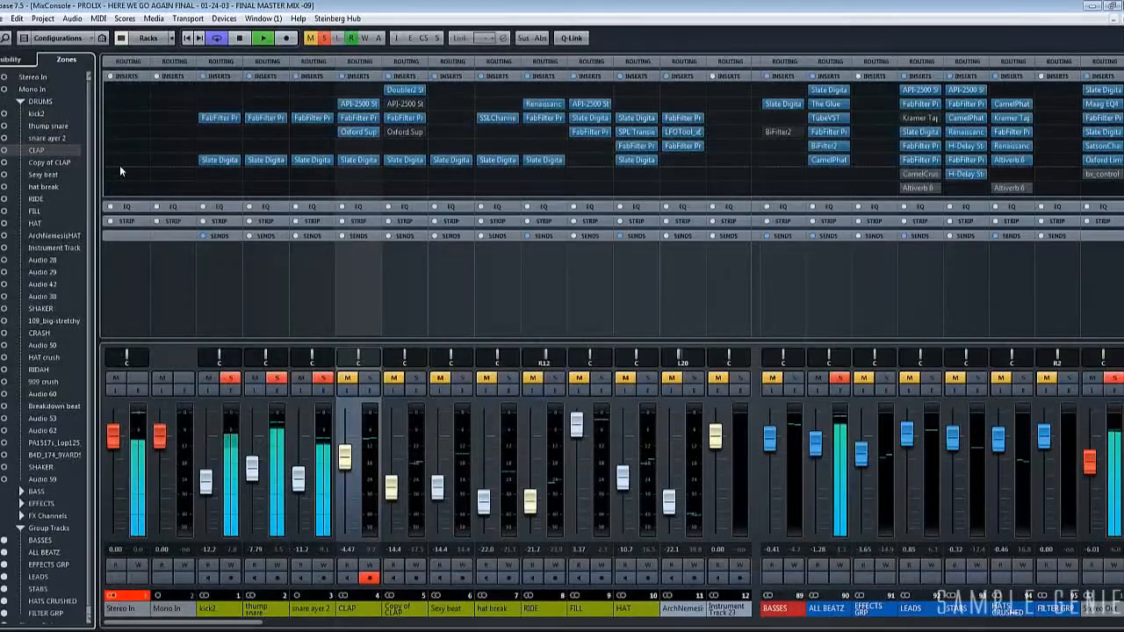
{"action": "key", "text": "F3"}
{"action": "left_click_drag", "start_coordinate": [1090, 461], "coordinate": [1097, 443]}
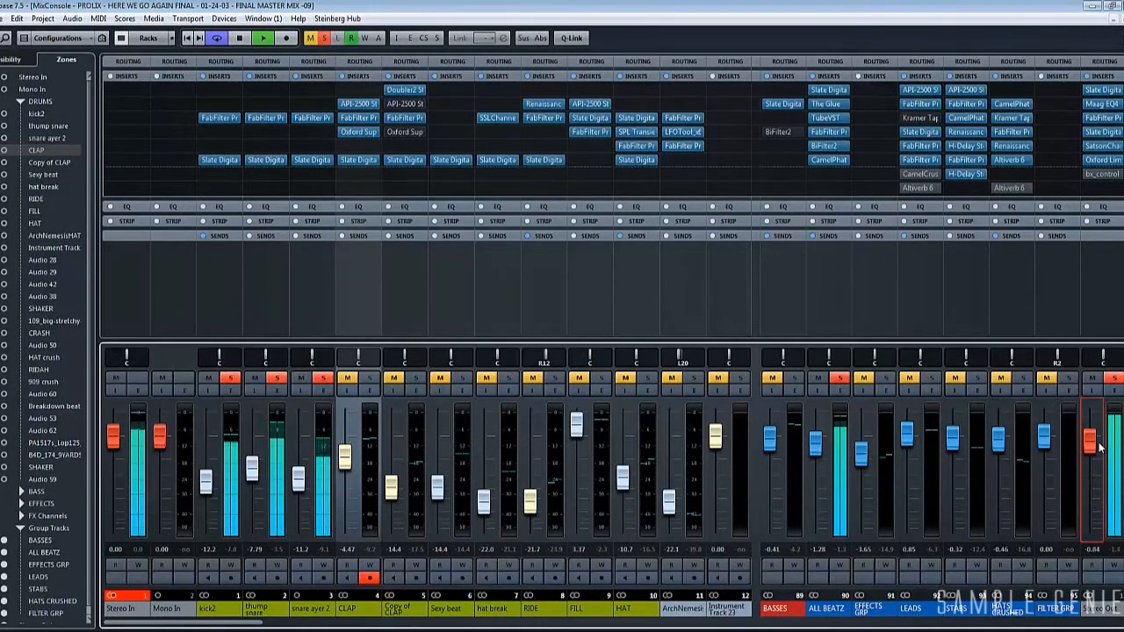
{"action": "key", "text": "F3"}
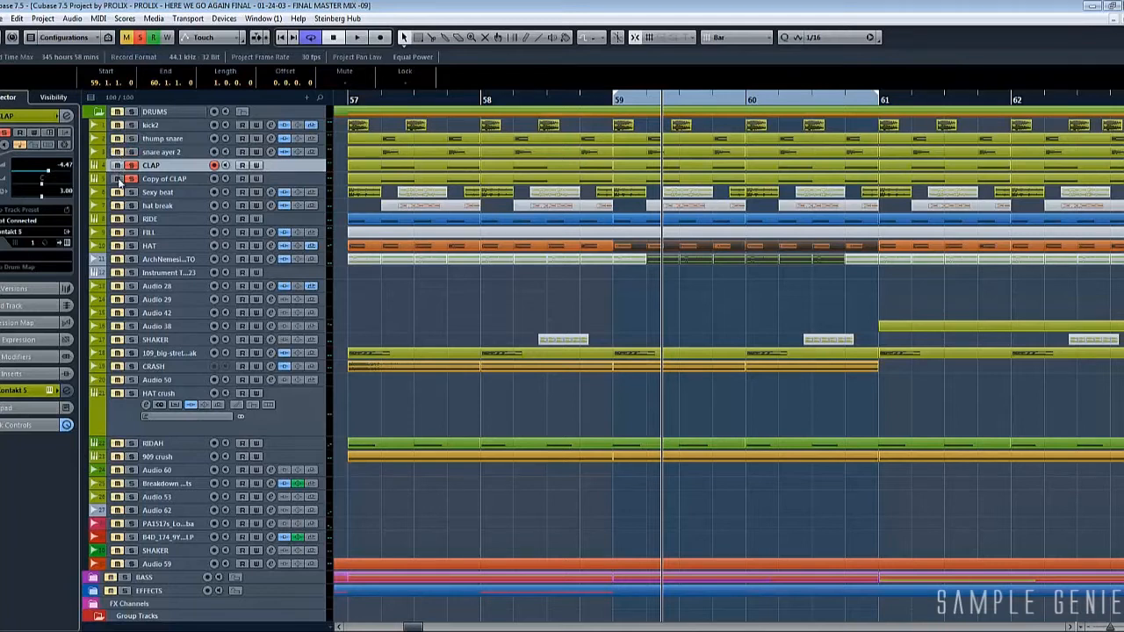
Step: Loop the soloed CLAP and compare its spectrum and stereo image in DIGICheck's Totalyser with and without Copy of CLAP soloed
{"action": "key", "text": "space"}
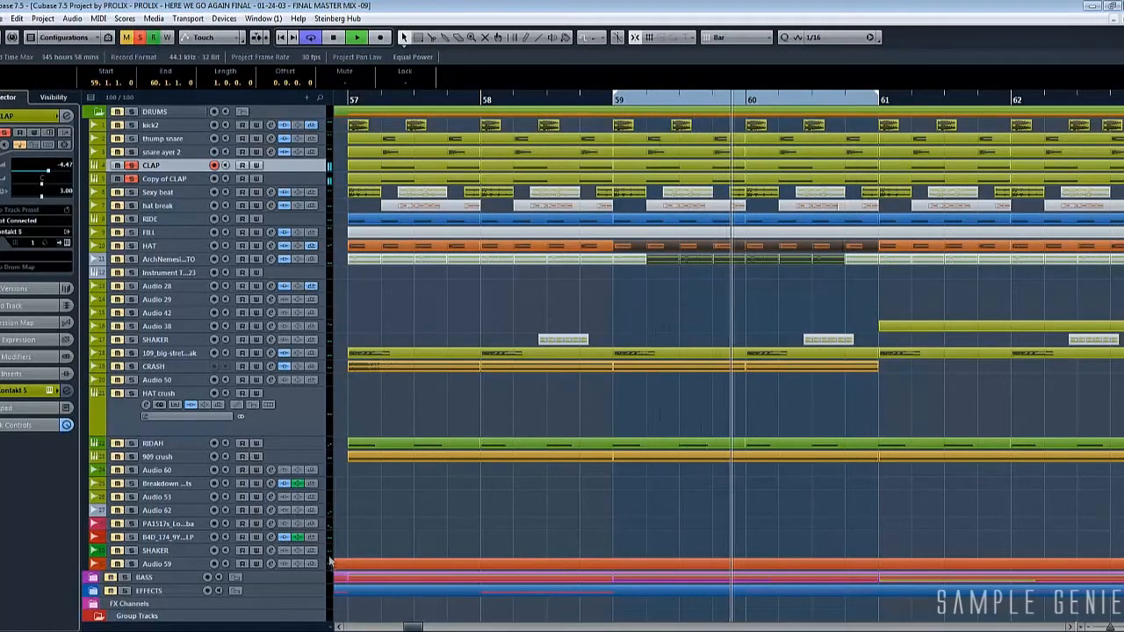
{"action": "key", "text": "alt+Tab"}
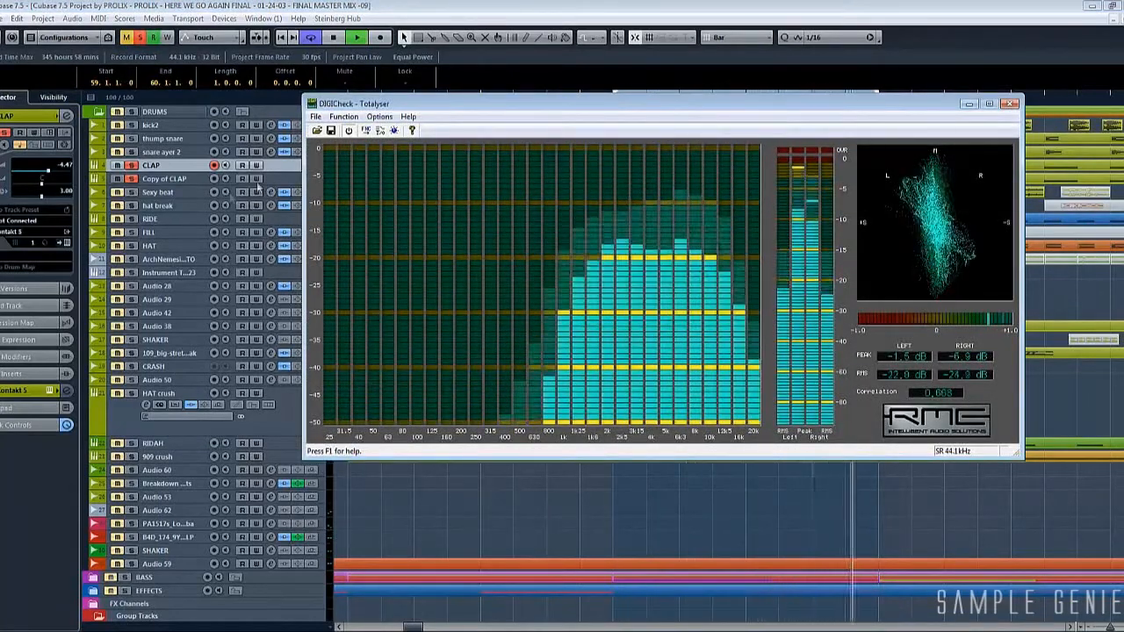
{"action": "left_click", "coordinate": [131, 179]}
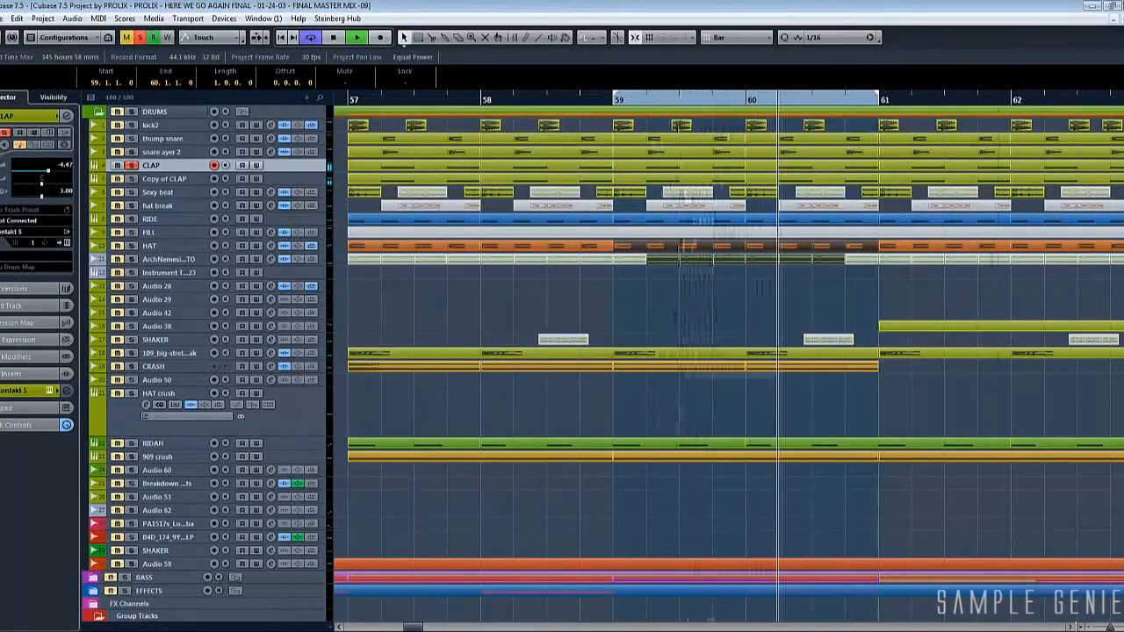
{"action": "left_click", "coordinate": [455, 629]}
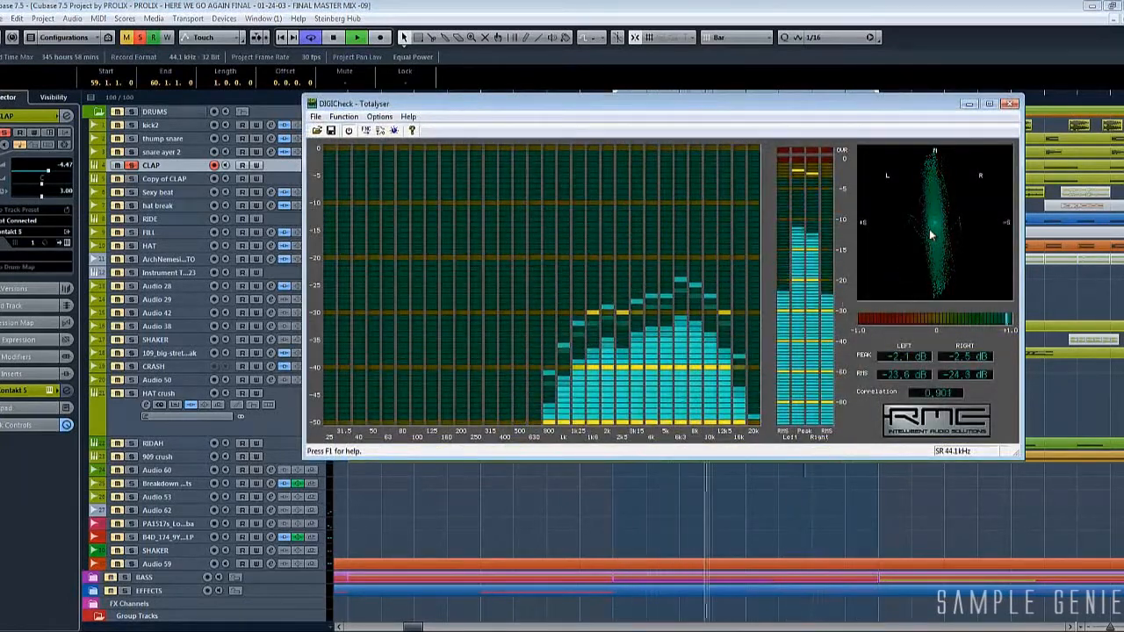
{"action": "left_click", "coordinate": [131, 179]}
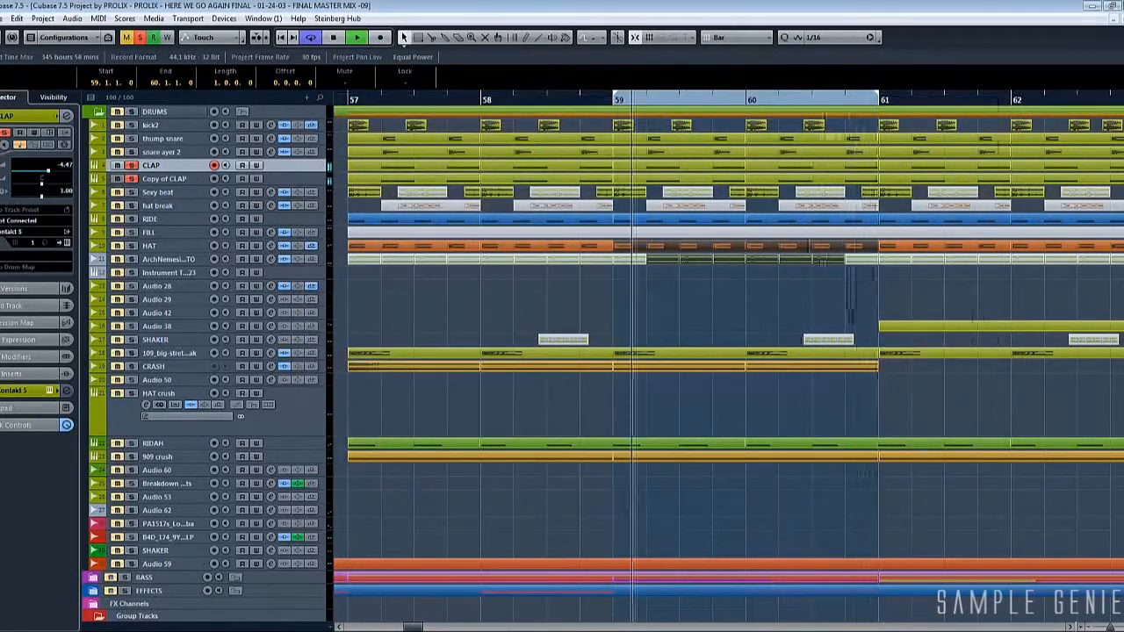
{"action": "left_click", "coordinate": [455, 629]}
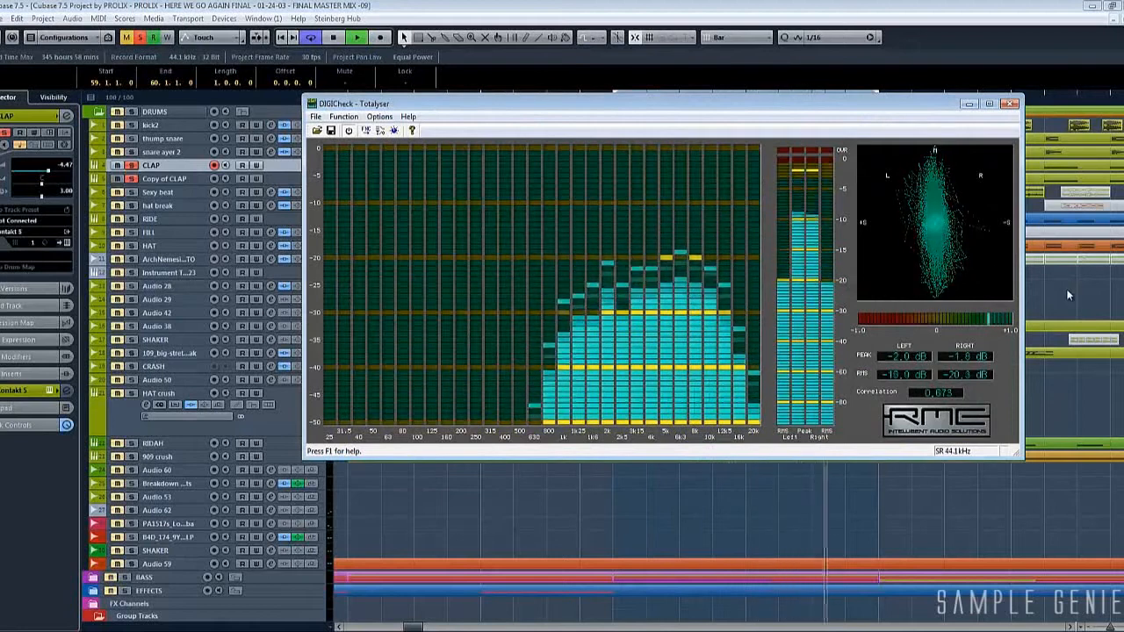
{"action": "left_click", "coordinate": [1078, 249]}
{"action": "key", "text": "space"}
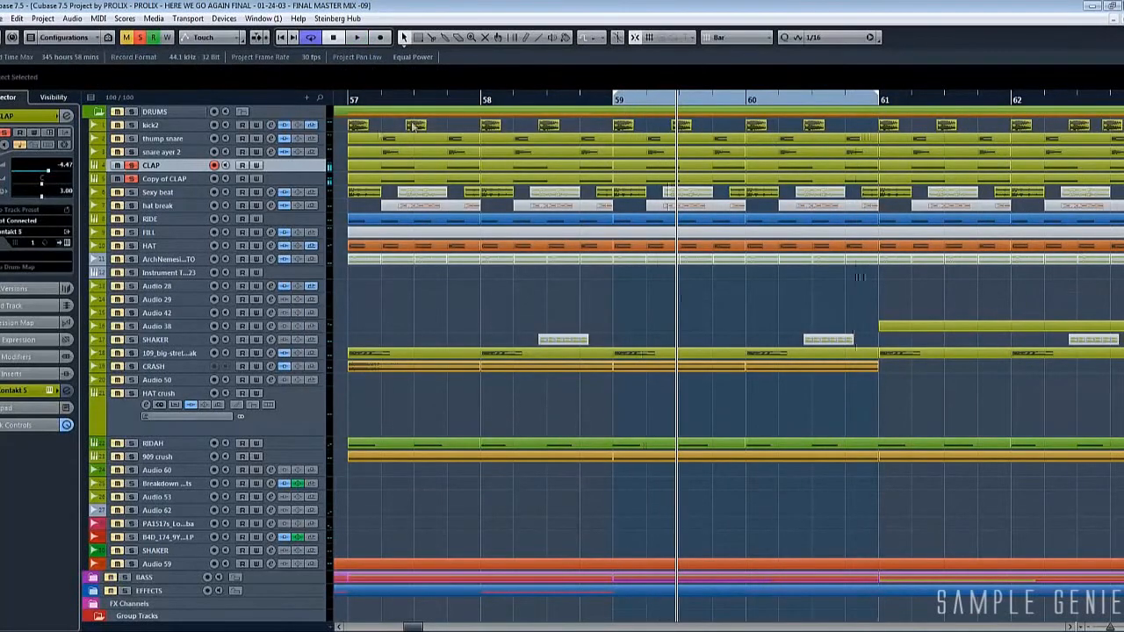
Step: Solo the kick2, thump snare, snare ayer 2, CLAP and Copy of CLAP tracks and listen to them together
{"action": "left_click", "coordinate": [114, 139]}
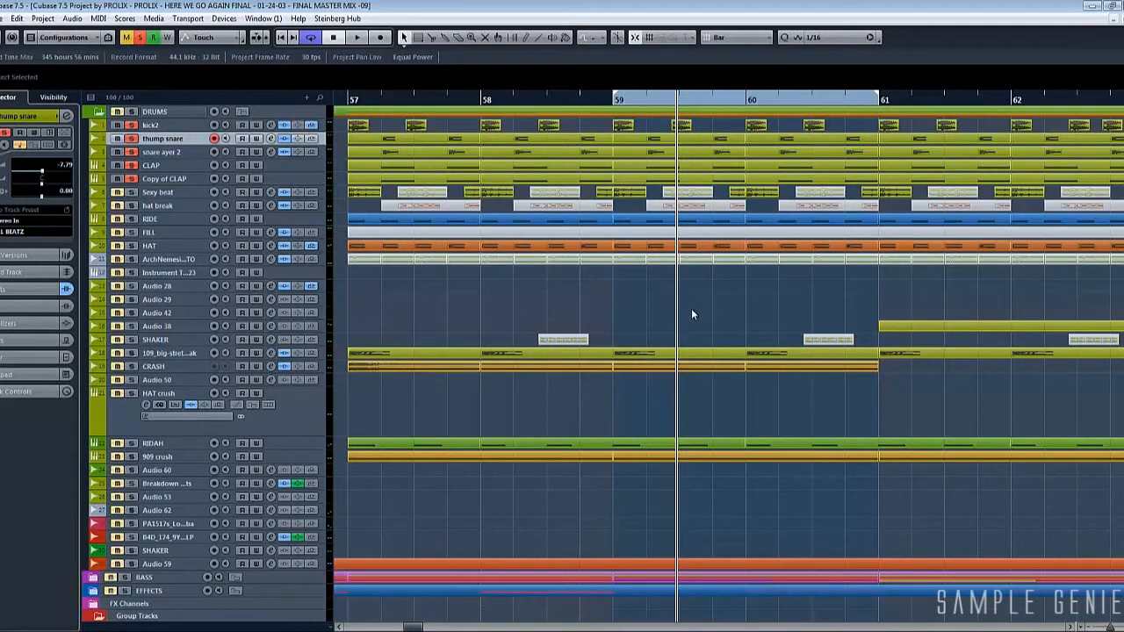
{"action": "key", "text": "space"}
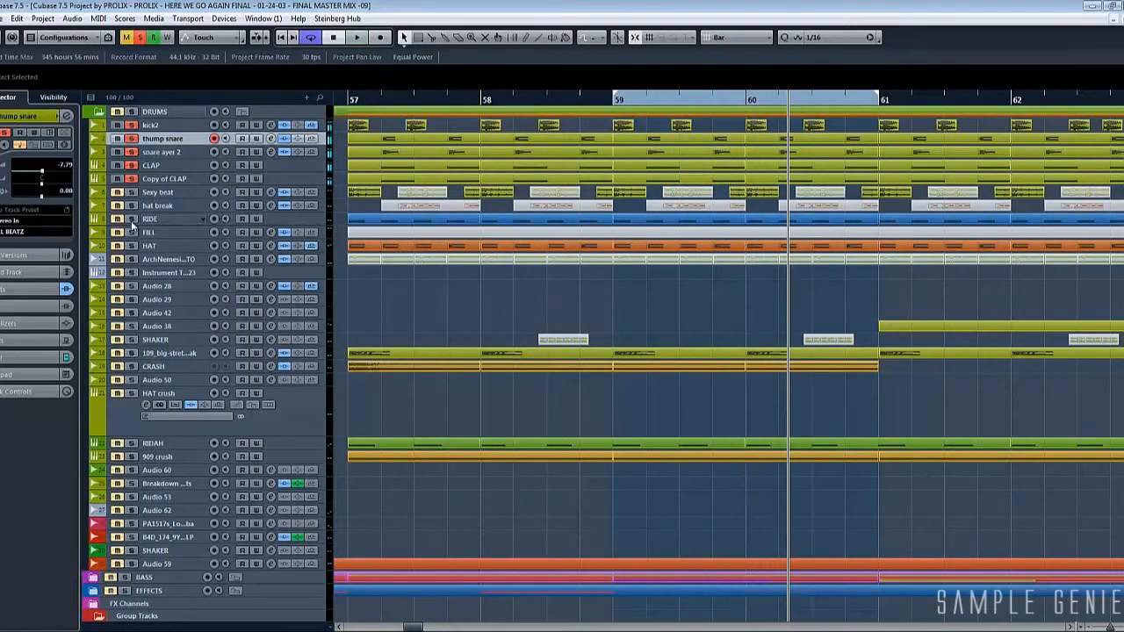
{"action": "key", "text": "space"}
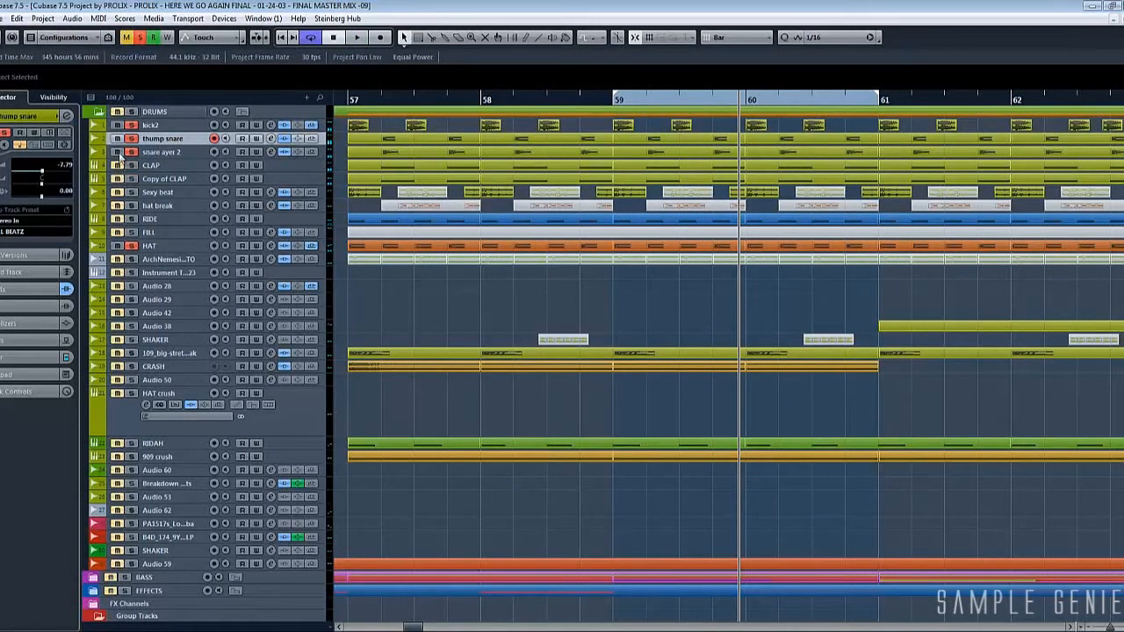
Step: Play the HAT track on its own and inspect its inserts and reverb send in the channel settings
{"action": "key", "text": "space"}
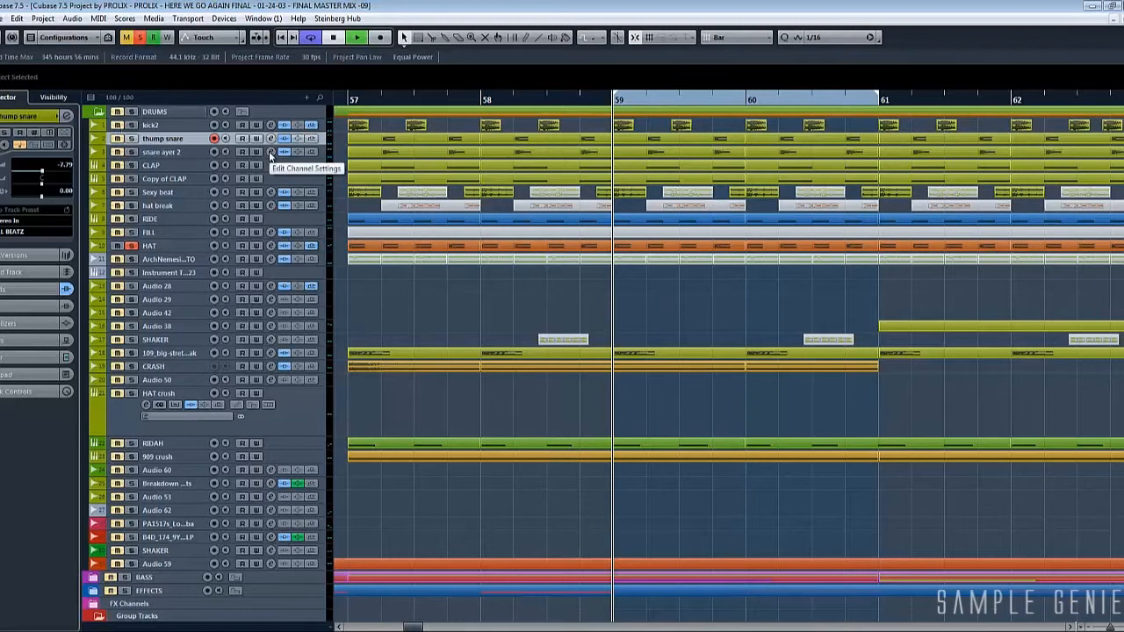
{"action": "key", "text": "space"}
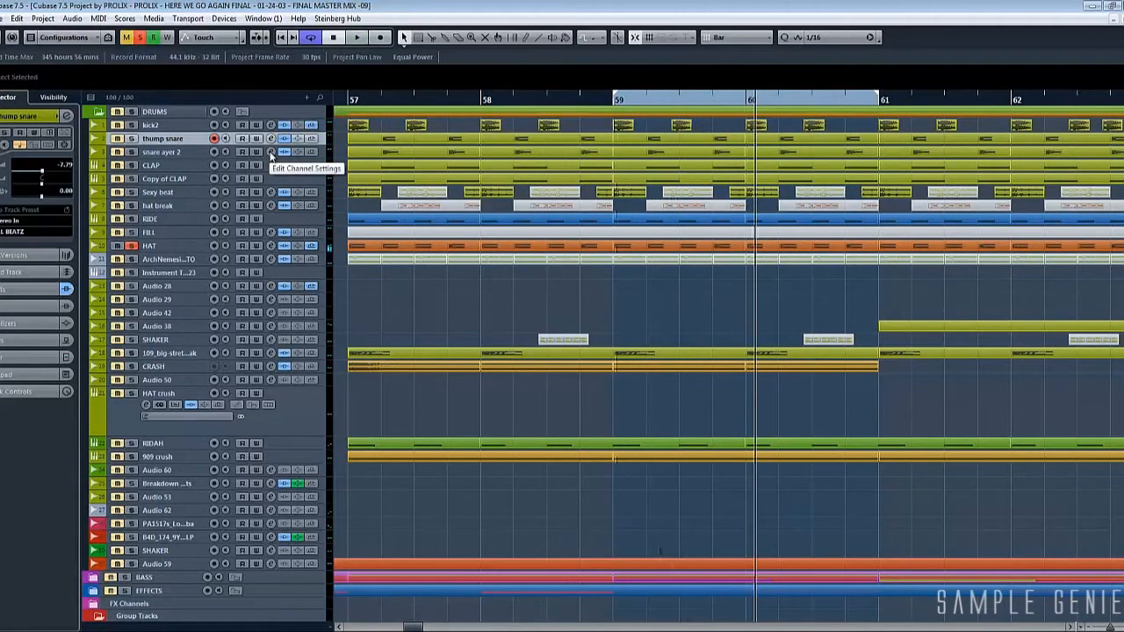
{"action": "left_click", "coordinate": [187, 250]}
{"action": "left_click", "coordinate": [67, 117]}
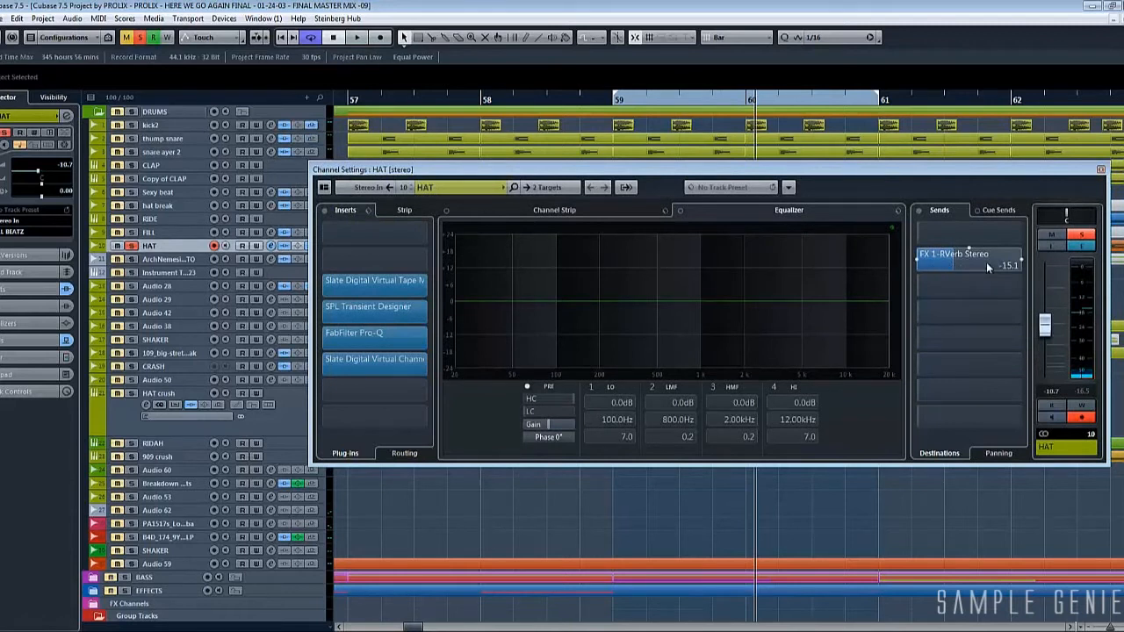
{"action": "key", "text": "space"}
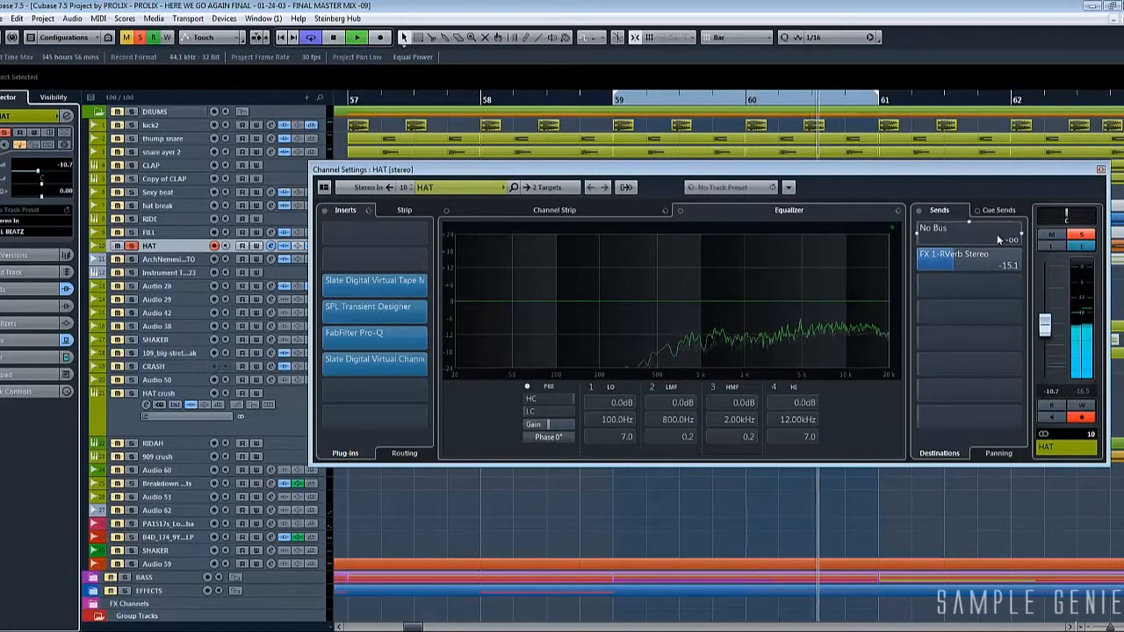
{"action": "left_click", "coordinate": [1101, 169]}
{"action": "key", "text": "space"}
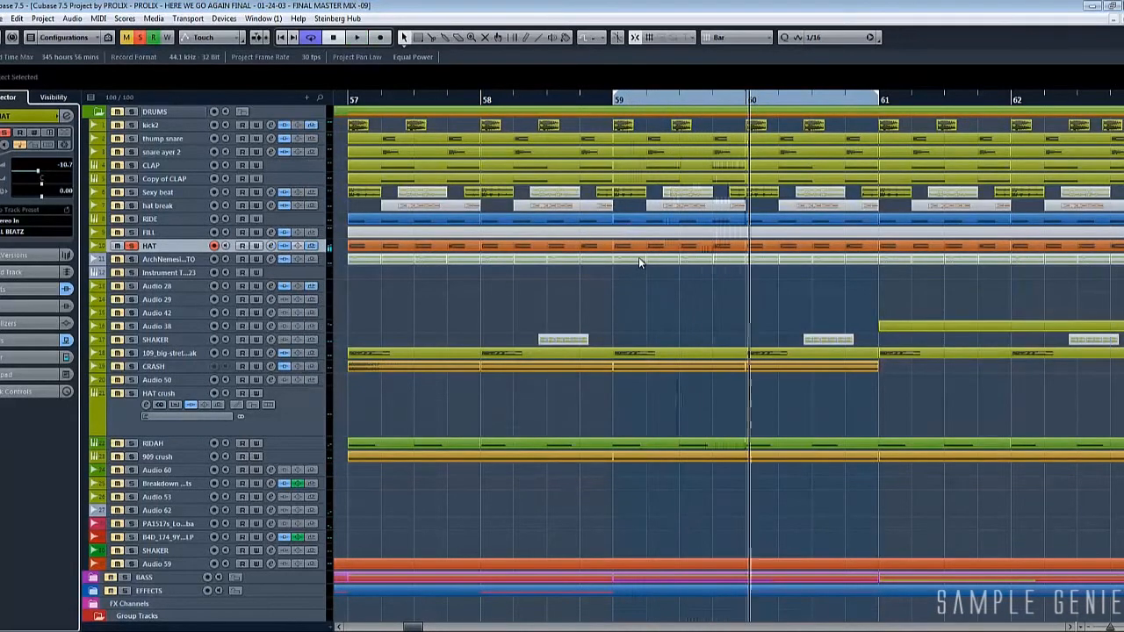
Step: Add the 109_big-stret and RIDAH tracks to the soloed HAT and listen to the layered hats
{"action": "left_click", "coordinate": [130, 353]}
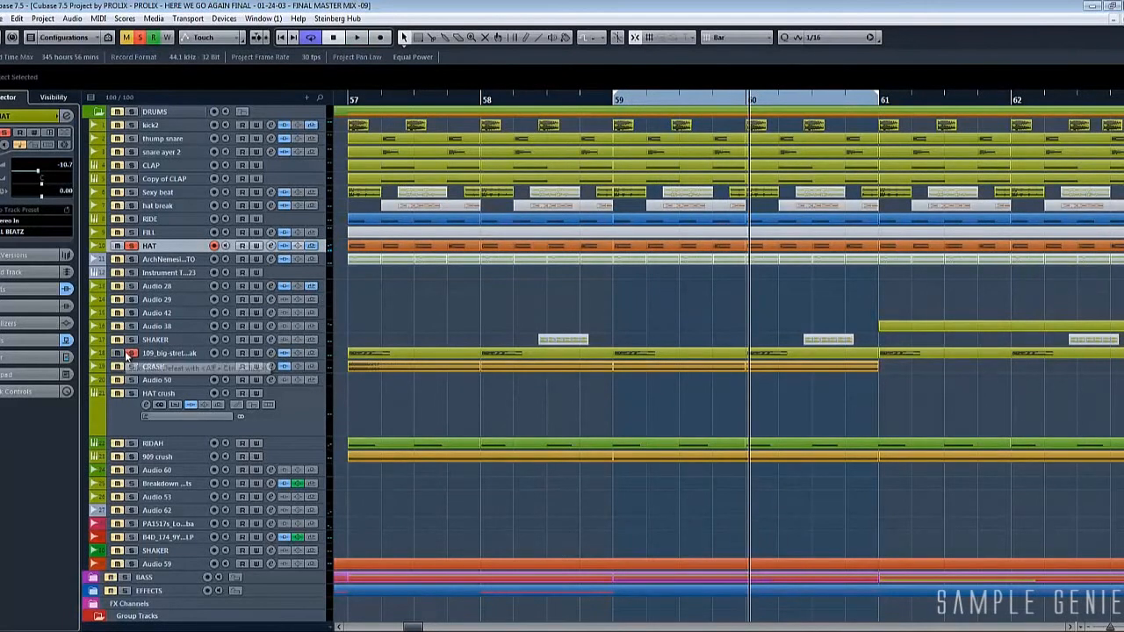
{"action": "key", "text": "space"}
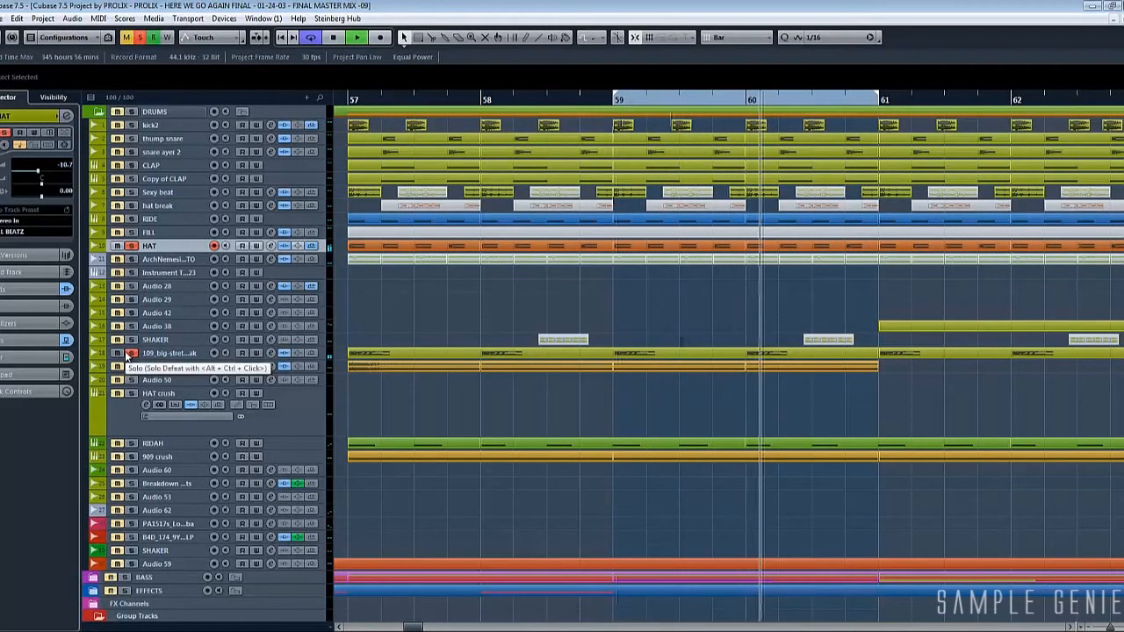
{"action": "key", "text": "space"}
{"action": "left_click", "coordinate": [129, 443]}
{"action": "key", "text": "space"}
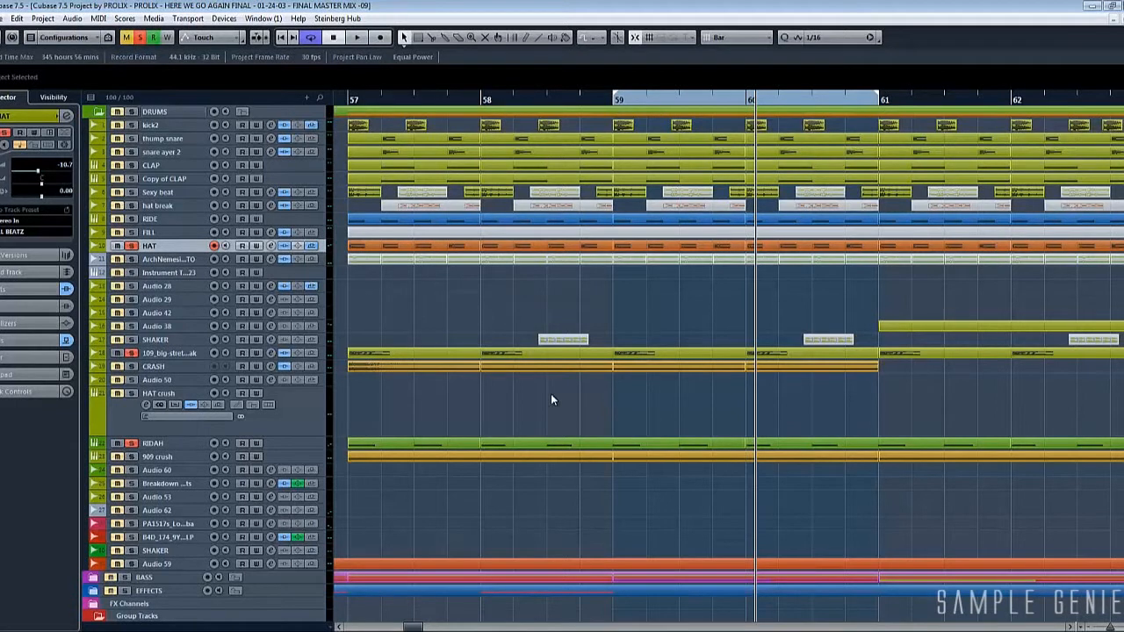
Step: Set the loop range to the HAT crush part at bars 51 to 53 and clear the solo on all tracks
{"action": "key", "text": "g"}
{"action": "key", "text": "g"}
{"action": "key", "text": "g"}
{"action": "key", "text": "g"}
{"action": "key", "text": "g"}
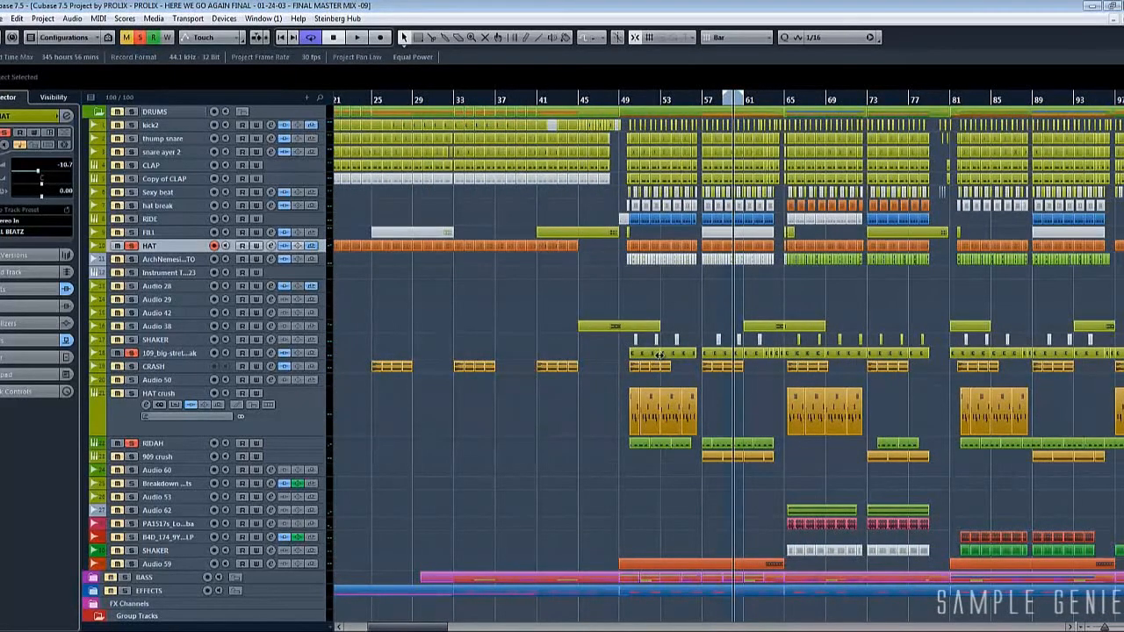
{"action": "key", "text": "h"}
{"action": "key", "text": "h"}
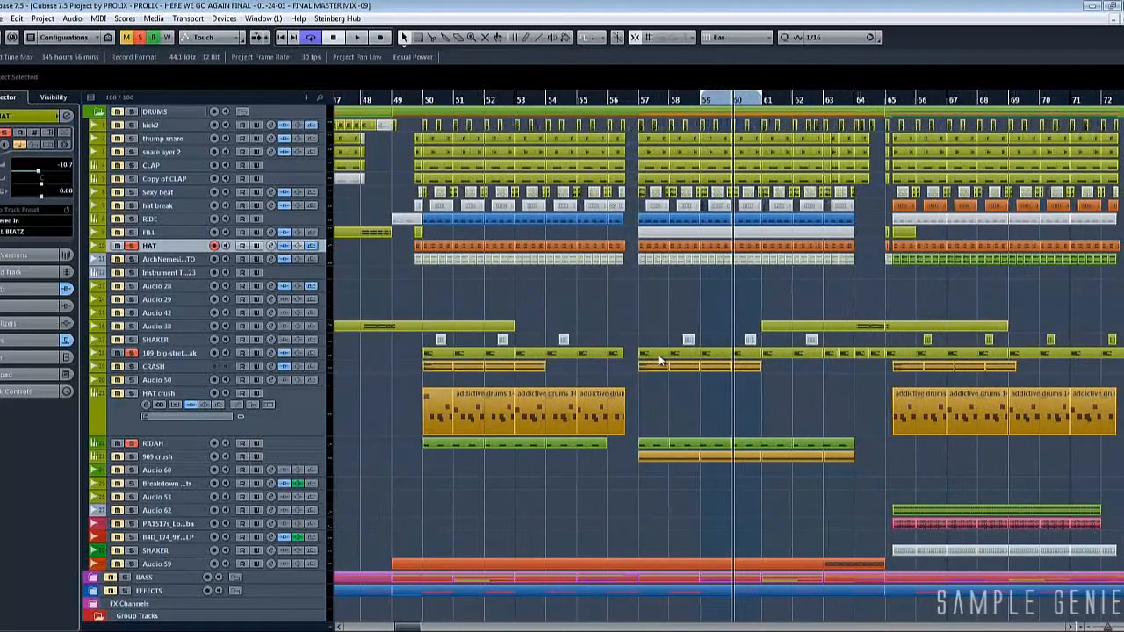
{"action": "left_click", "coordinate": [483, 419]}
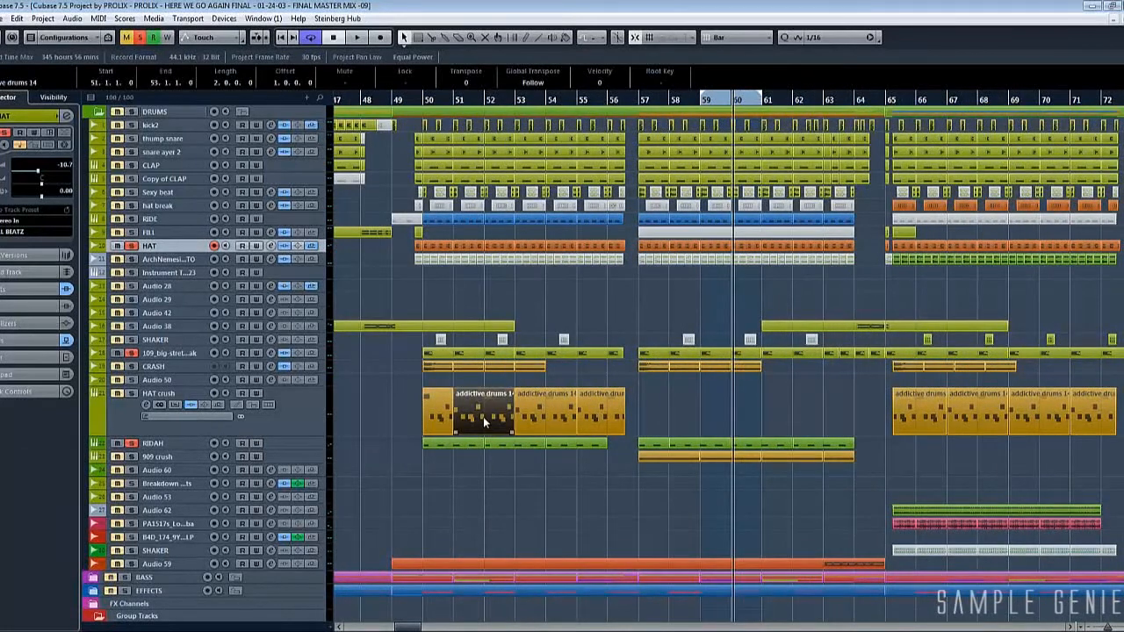
{"action": "left_click", "coordinate": [133, 111]}
{"action": "left_click", "coordinate": [133, 111]}
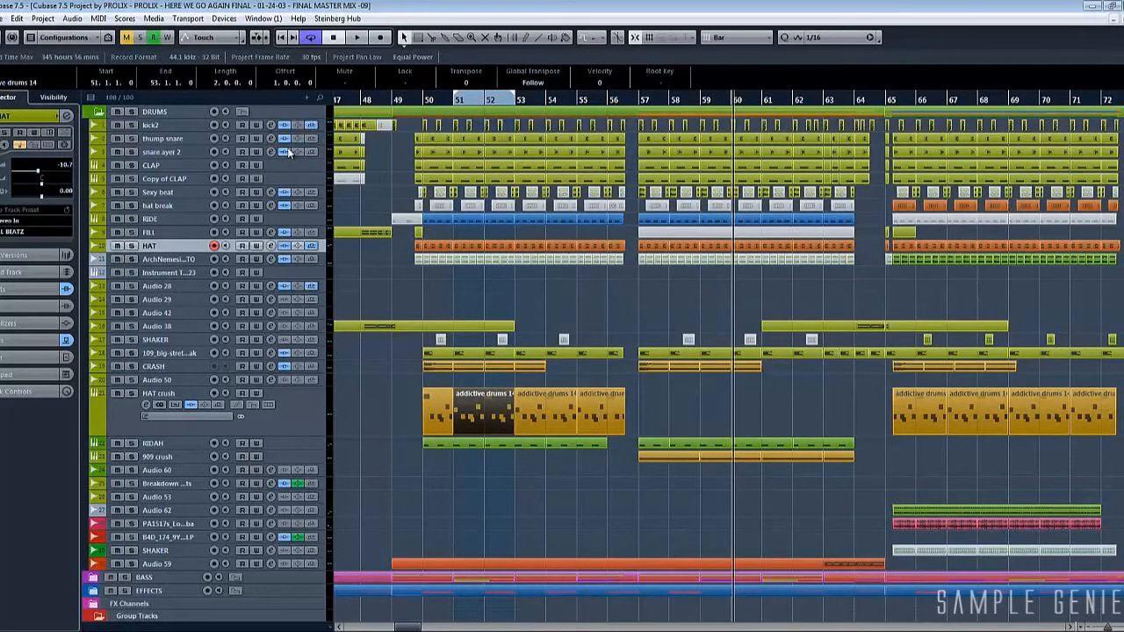
Step: Solo the RIDAH track and play it over bars 51 to 53
{"action": "key", "text": "h"}
{"action": "key", "text": "h"}
{"action": "key", "text": "h"}
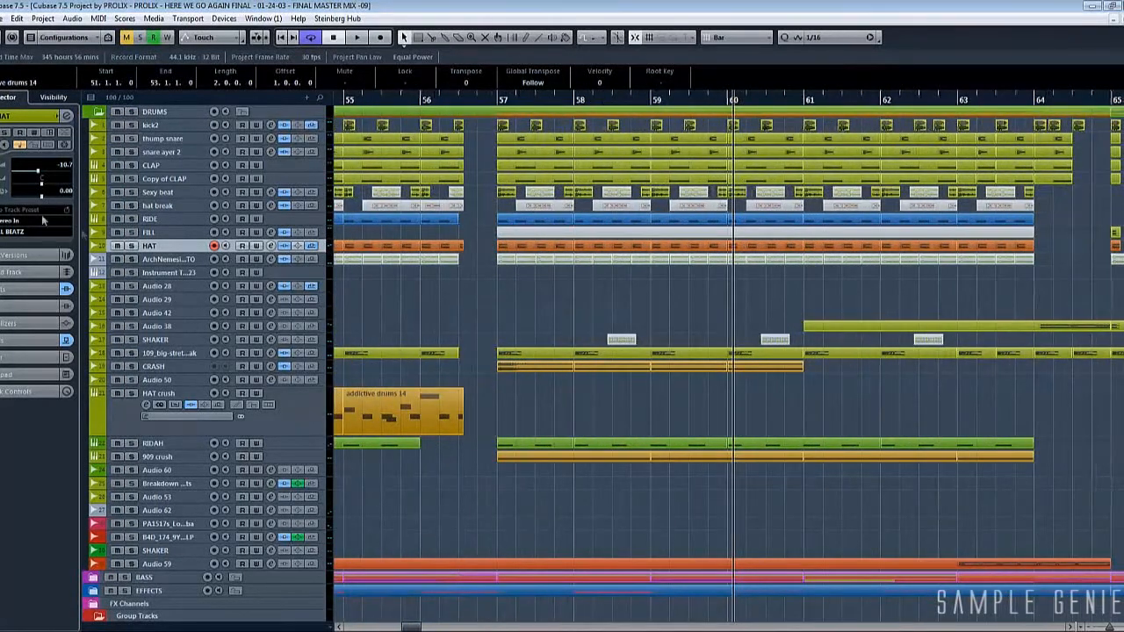
{"action": "scroll", "coordinate": [373, 304], "scroll_direction": "left", "scroll_amount": 6}
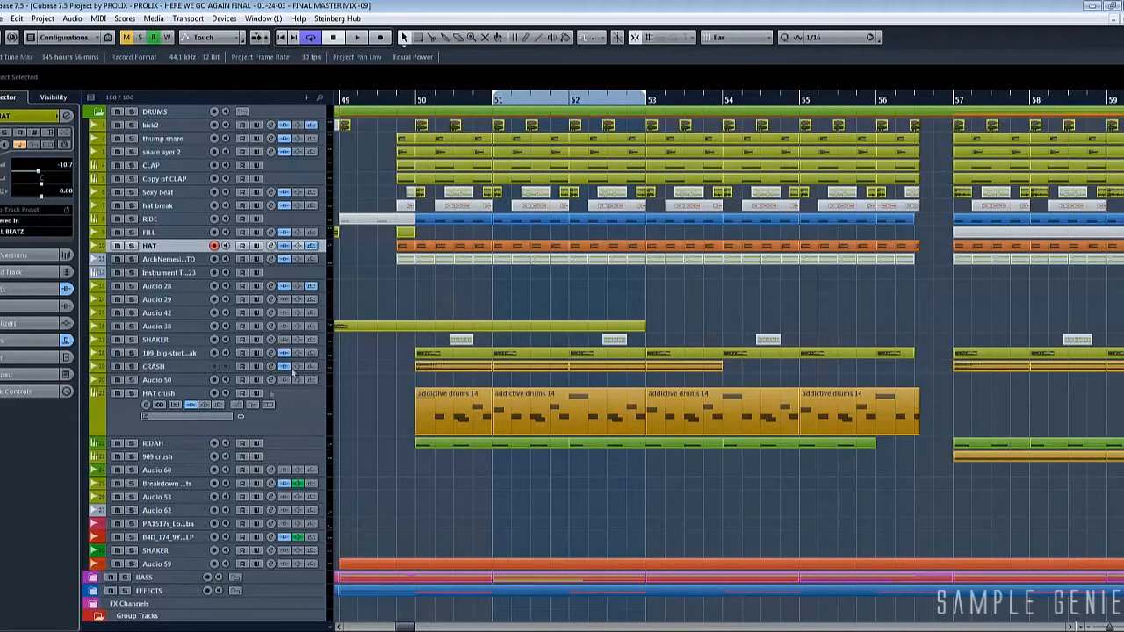
{"action": "left_click", "coordinate": [184, 442]}
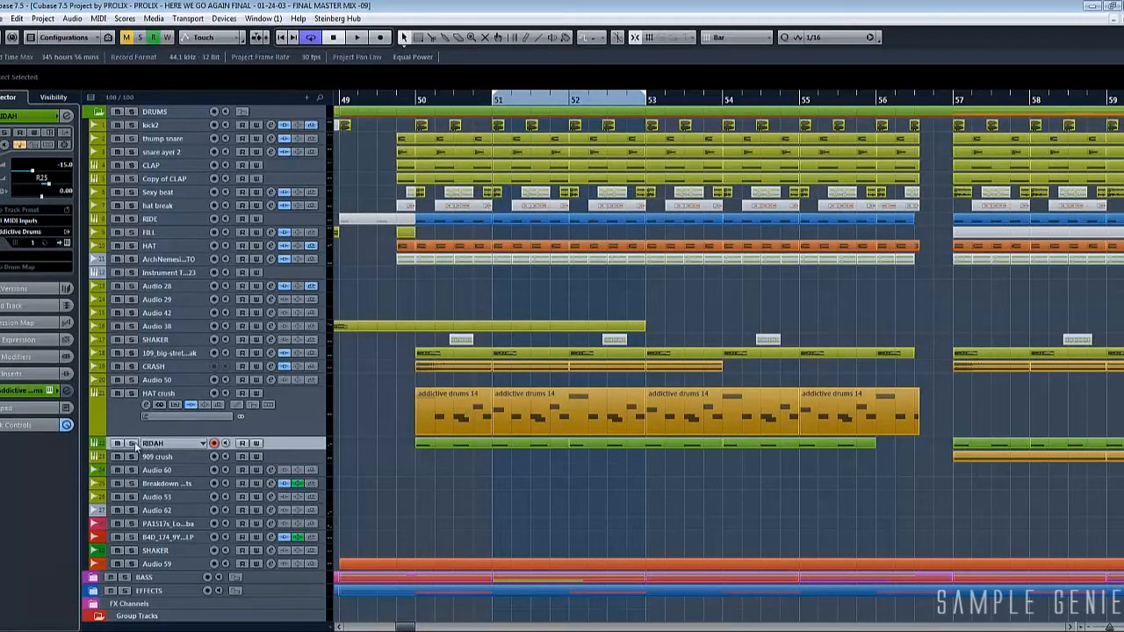
{"action": "key", "text": "s"}
{"action": "key", "text": "space"}
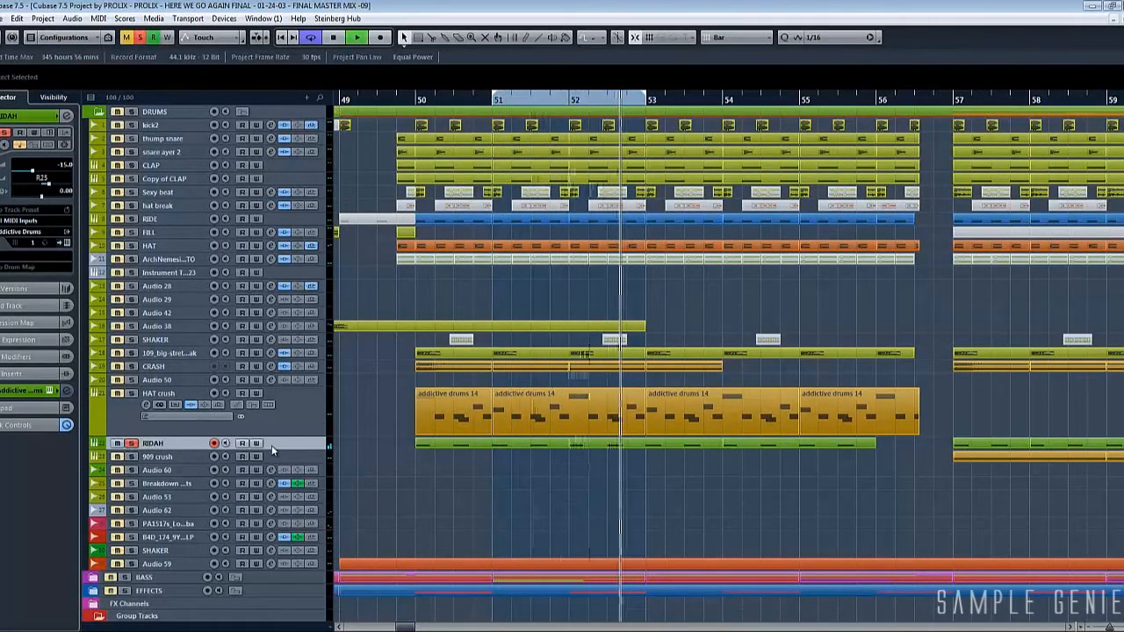
{"action": "key", "text": "space"}
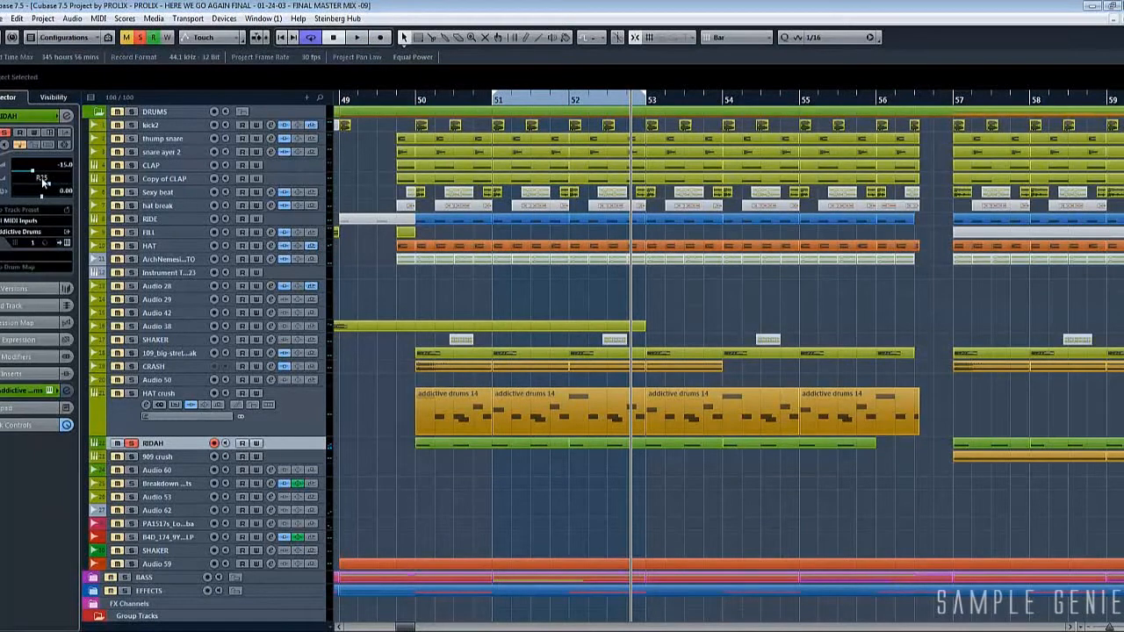
Step: Toggle the HAT crush track's solo, and solo the HAT and FILL tracks alongside RIDAH
{"action": "left_click", "coordinate": [123, 411]}
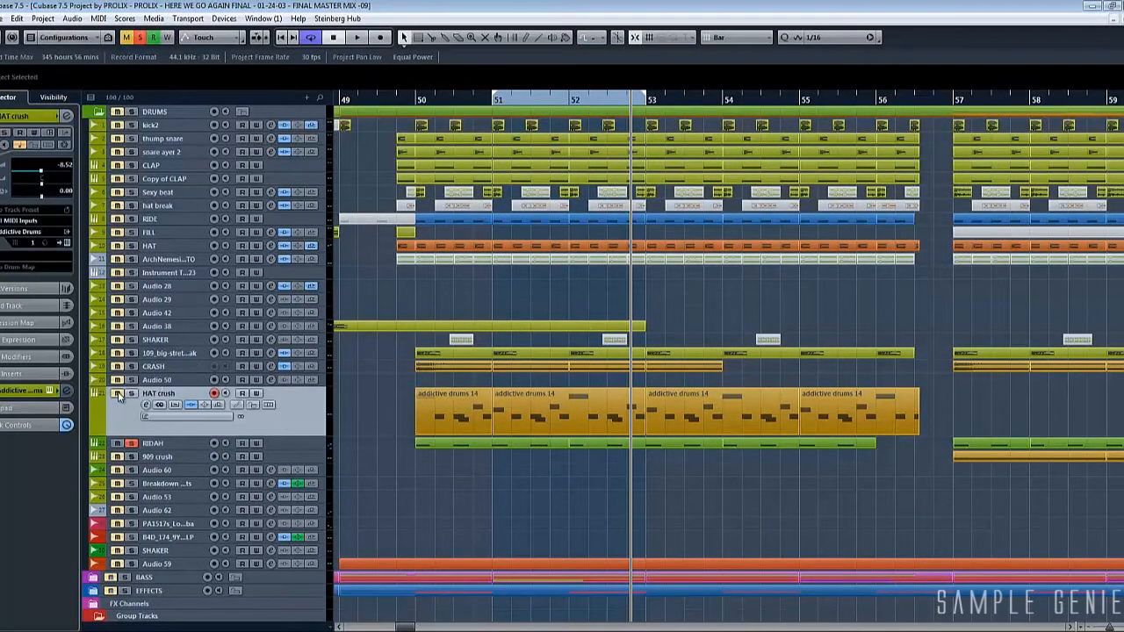
{"action": "key", "text": "s"}
{"action": "key", "text": "s"}
{"action": "left_click", "coordinate": [131, 246]}
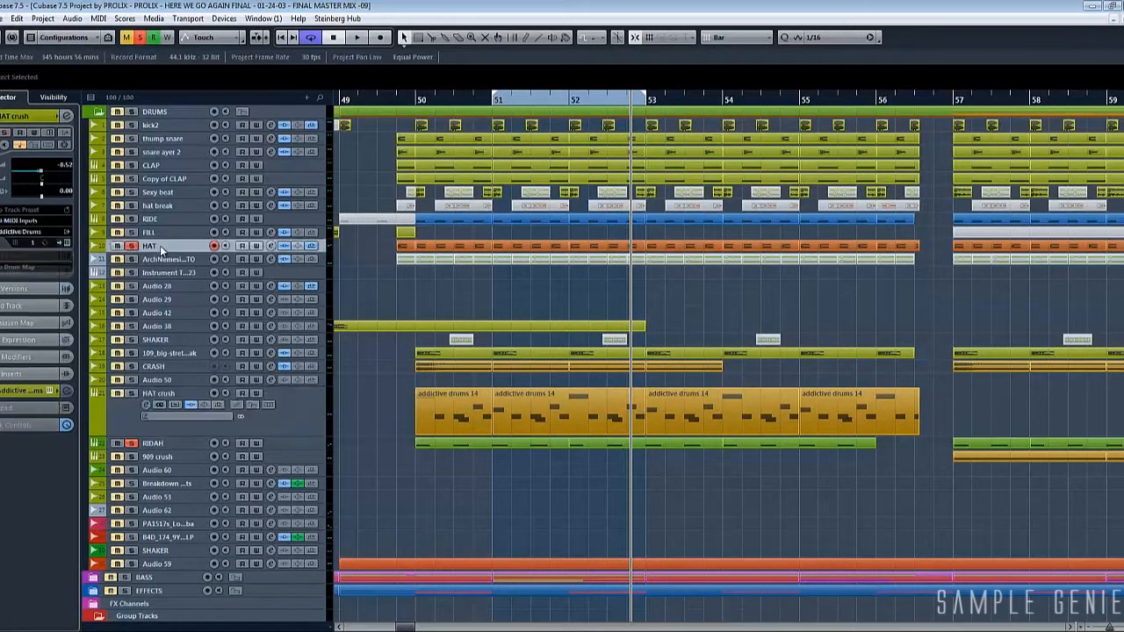
{"action": "left_click", "coordinate": [130, 232]}
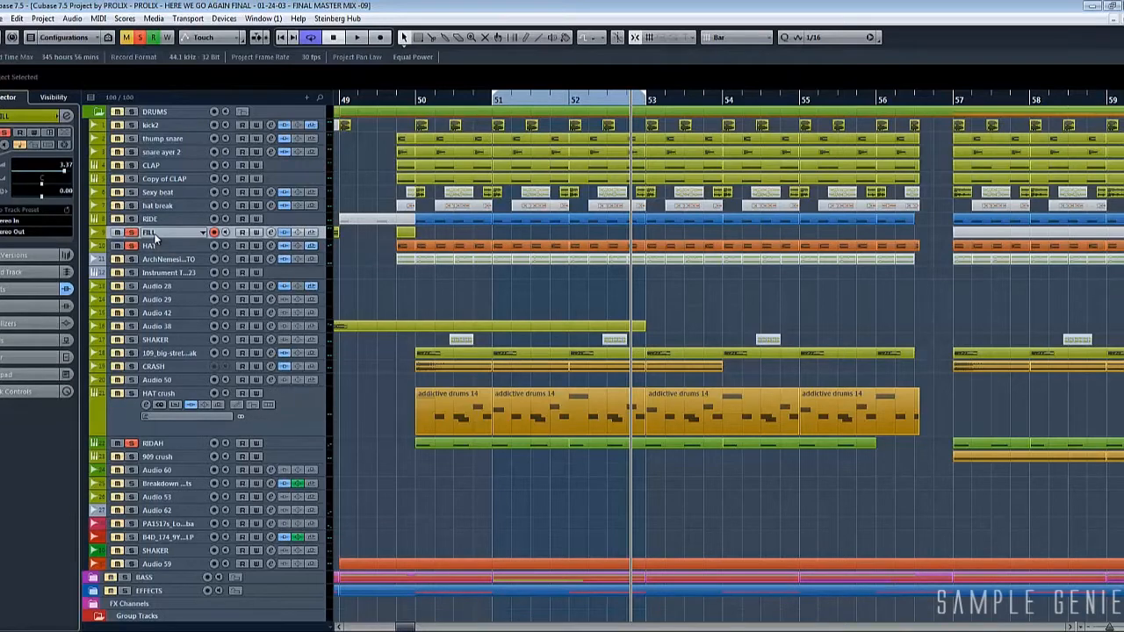
Step: Set the loop range to bars 67 to 69, add the Audio 62, PA1517s and B4D_174 tracks to the solo, and play
{"action": "key", "text": "g"}
{"action": "key", "text": "g"}
{"action": "key", "text": "g"}
{"action": "key", "text": "g"}
{"action": "key", "text": "g"}
{"action": "key", "text": "g"}
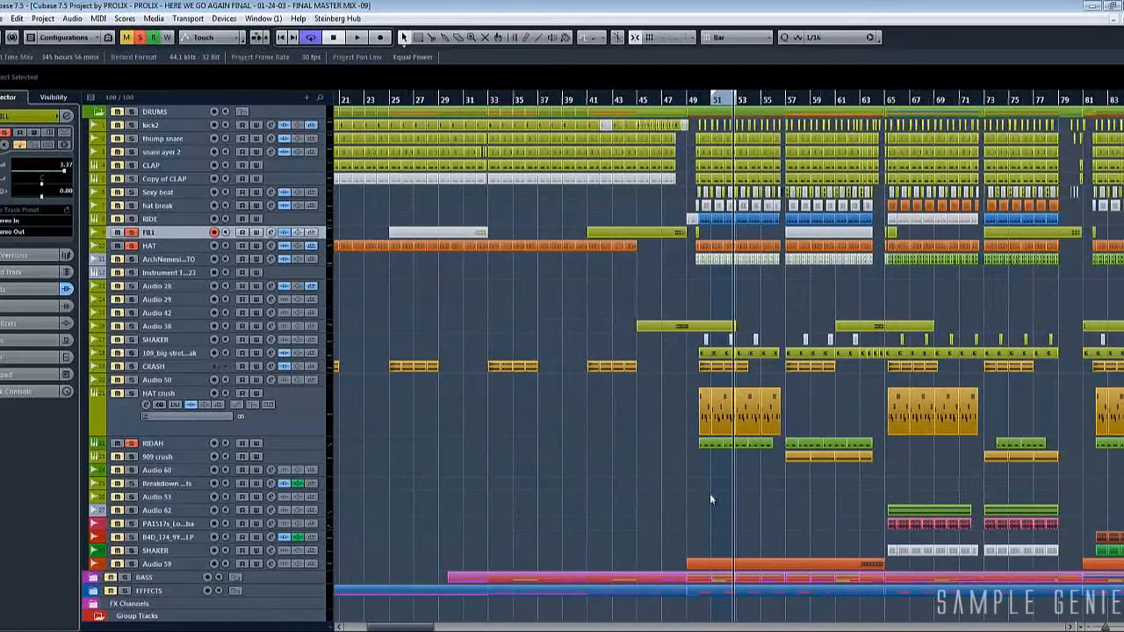
{"action": "left_click", "coordinate": [914, 525]}
{"action": "key", "text": "h"}
{"action": "key", "text": "h"}
{"action": "key", "text": "h"}
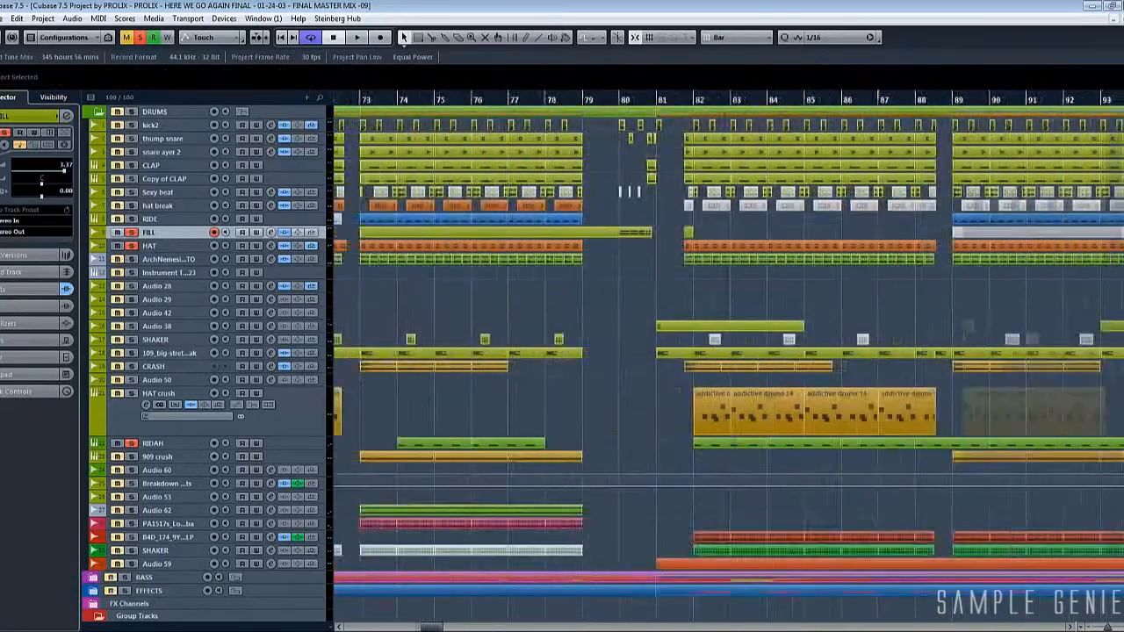
{"action": "scroll", "coordinate": [219, 446], "scroll_direction": "left", "scroll_amount": 2}
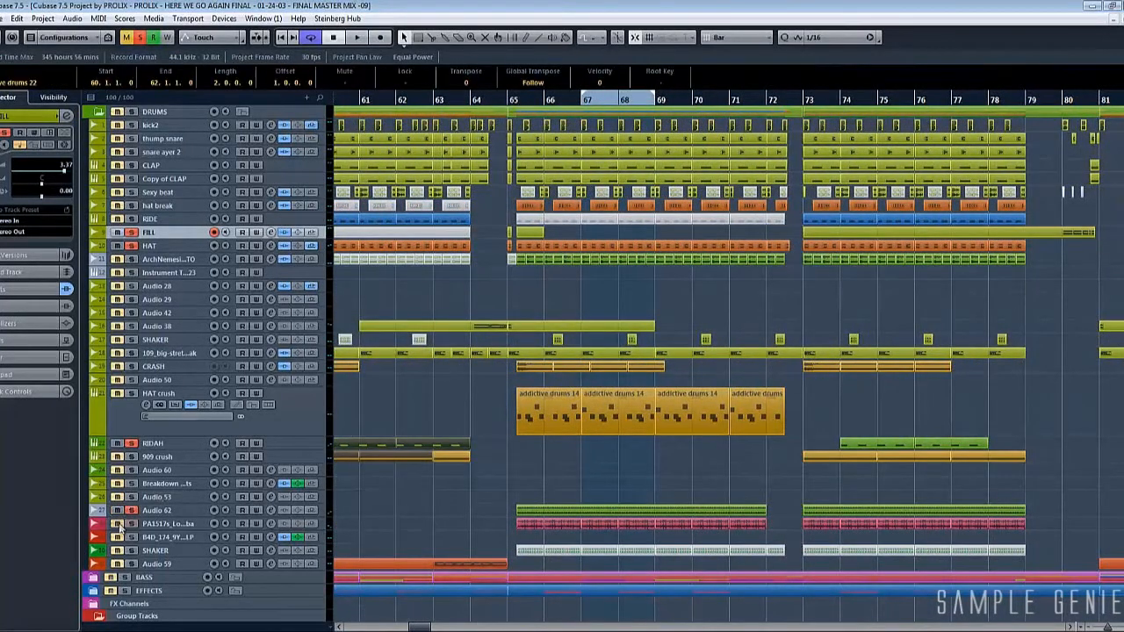
{"action": "key", "text": "space"}
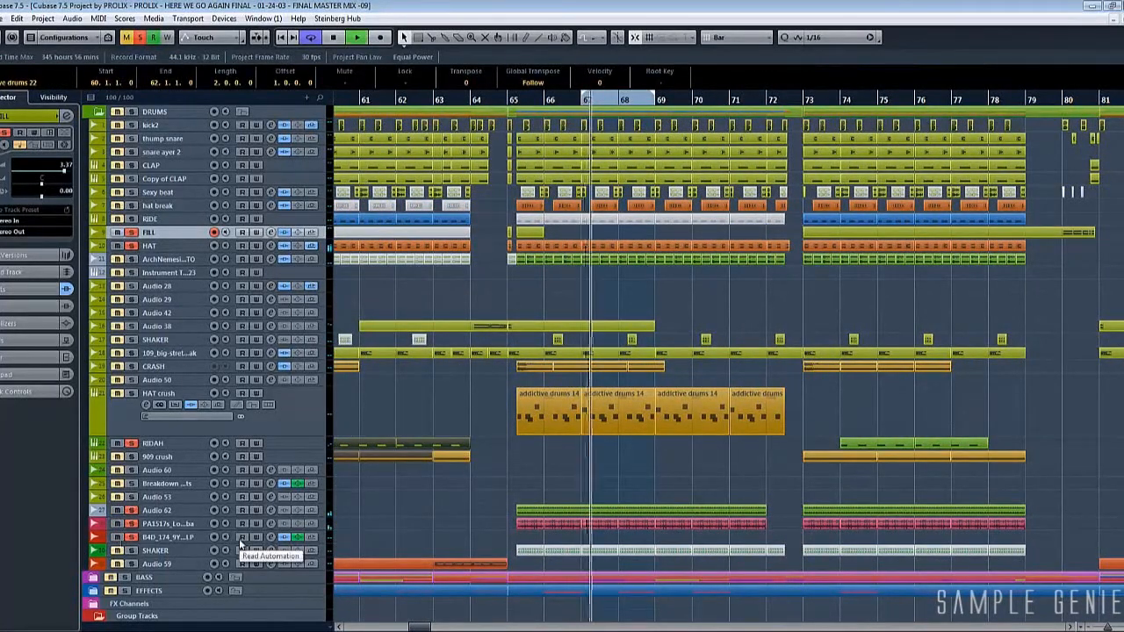
Step: Remove the solo from the FILL, HAT and RIDAH tracks and stop playback
{"action": "left_click", "coordinate": [130, 233]}
{"action": "left_click", "coordinate": [659, 469]}
{"action": "key", "text": "space"}
Step: Enlarge the Audio 62 and PA1517s tracks around bars 67 to 69 and check the PA1517s track's level and pan
{"action": "key", "text": "h"}
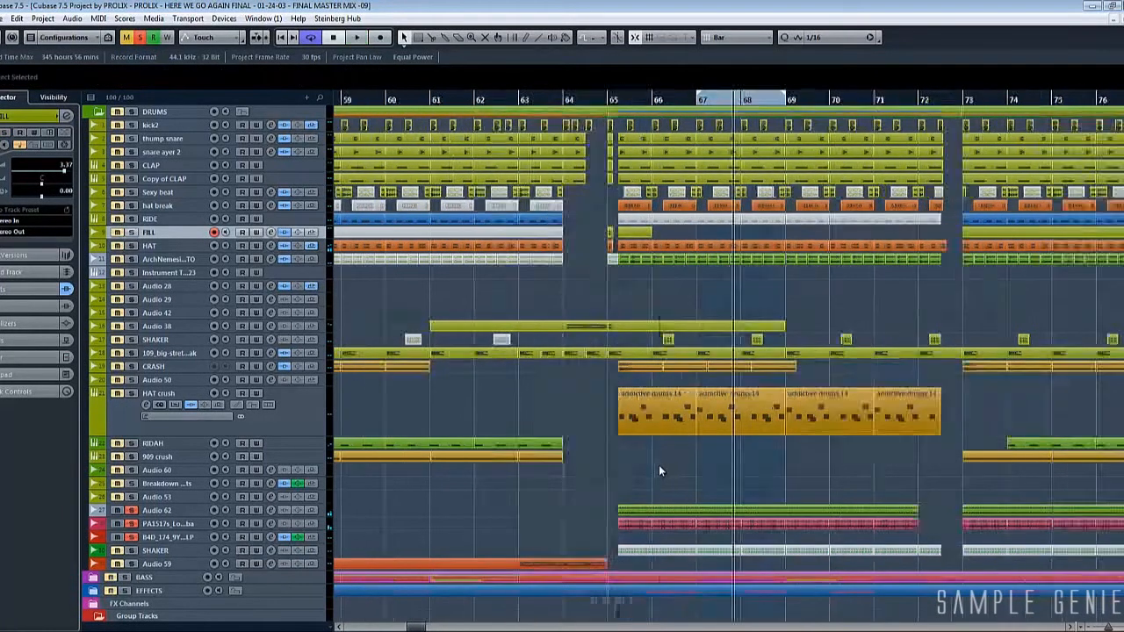
{"action": "key", "text": "h"}
{"action": "key", "text": "h"}
{"action": "key", "text": "h"}
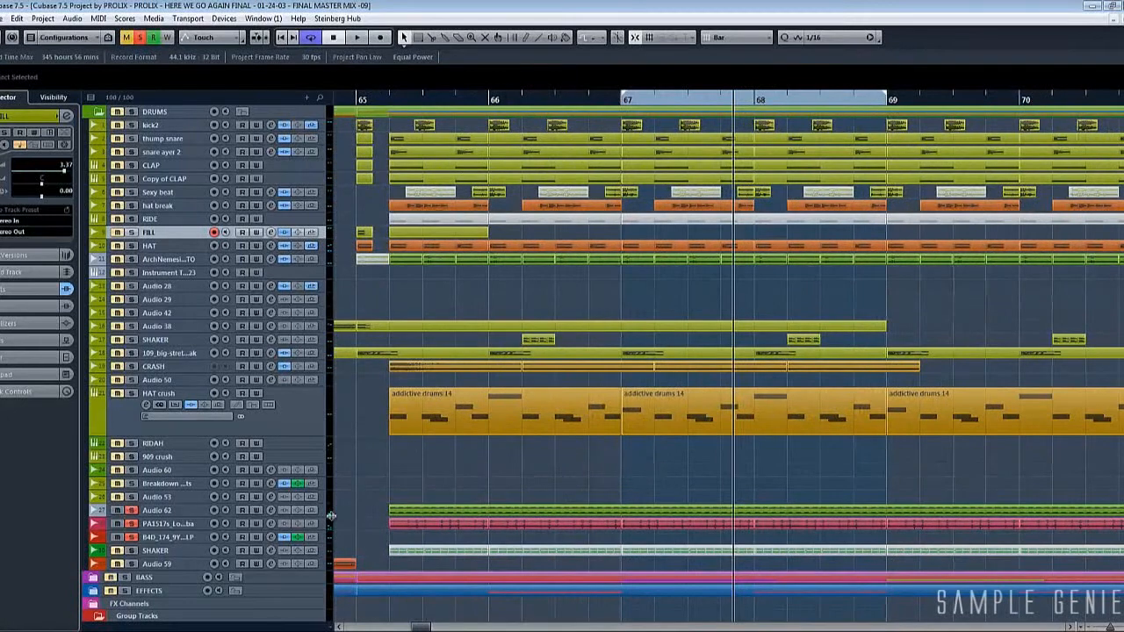
{"action": "left_click", "coordinate": [196, 518]}
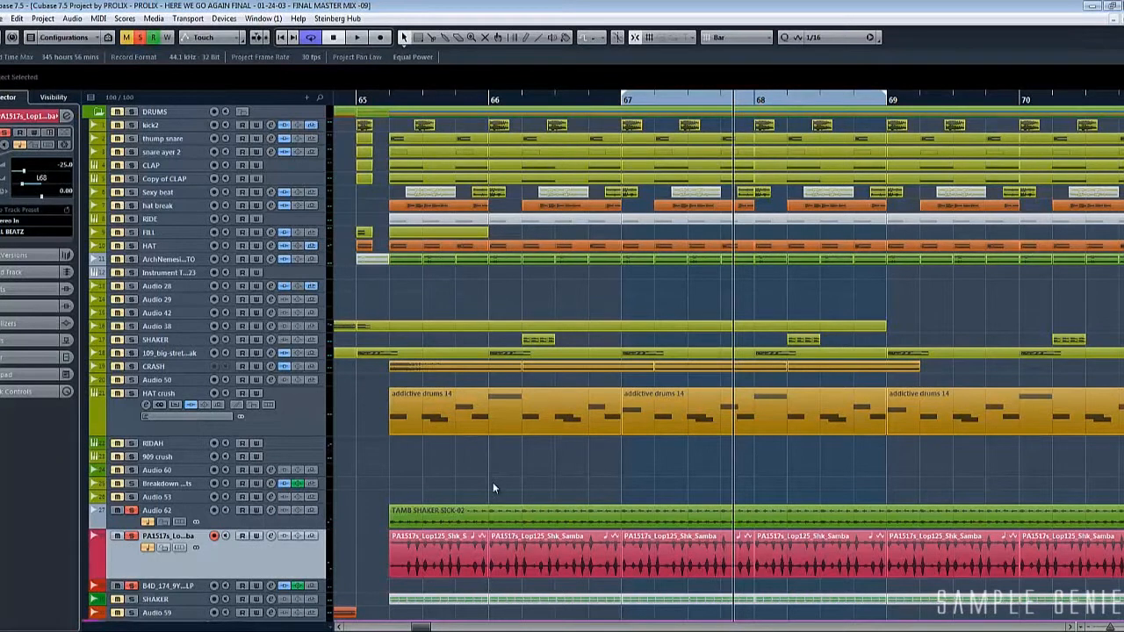
Step: Compare the soloed loops with Audio 62's solo off and on over bars 67 to 69, and check Audio 62's pan
{"action": "left_click", "coordinate": [132, 513]}
{"action": "key", "text": "KP_1"}
{"action": "key", "text": "space"}
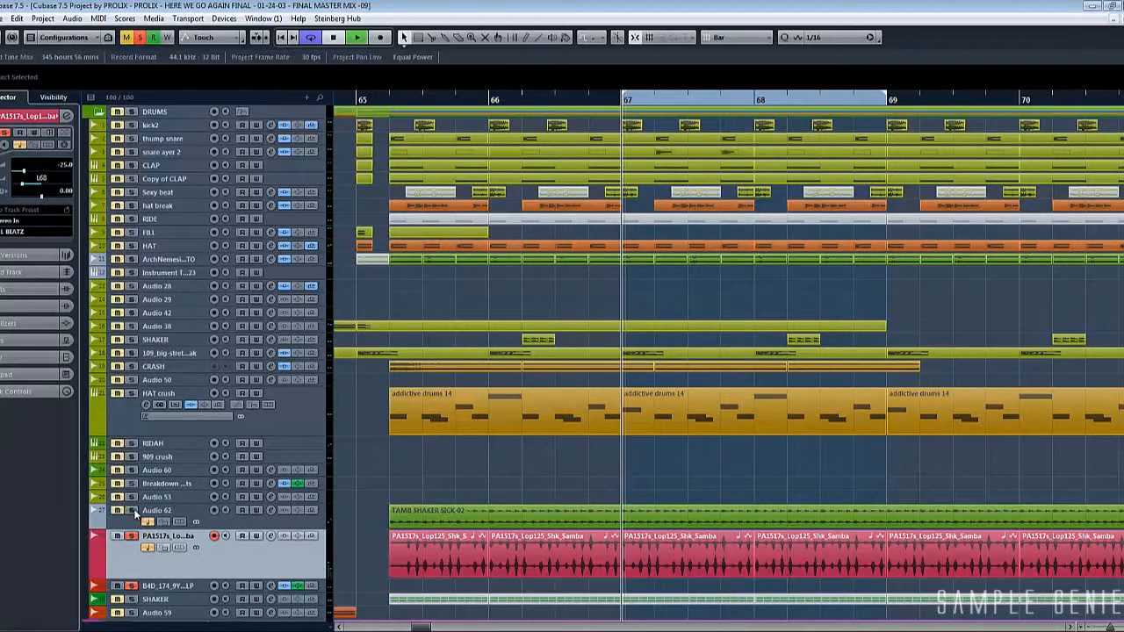
{"action": "key", "text": "space"}
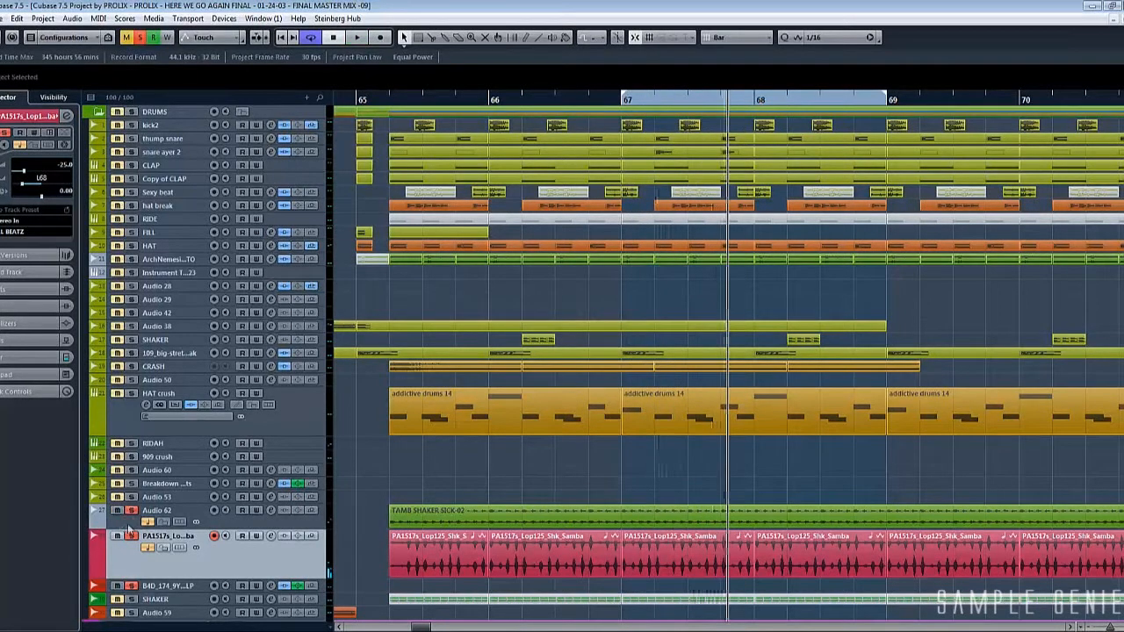
{"action": "left_click", "coordinate": [185, 516]}
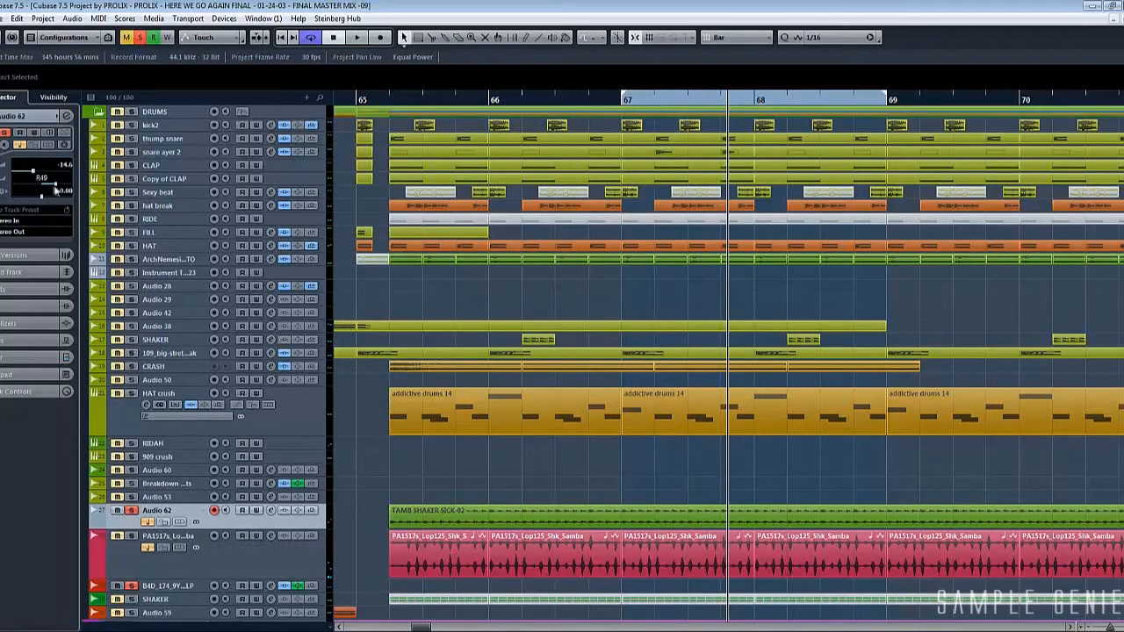
{"action": "key", "text": "space"}
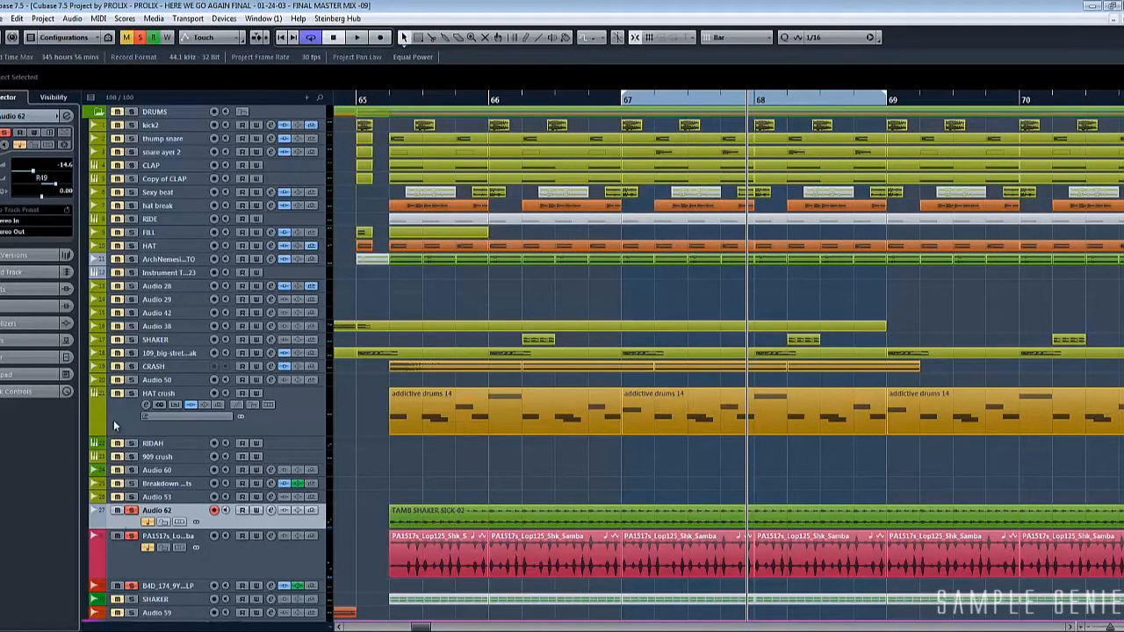
Step: Add the HAT crush, HAT and ArchNemesis tracks to the solo and check the ArchNemesis track's level and pan
{"action": "left_click", "coordinate": [131, 394]}
{"action": "left_click", "coordinate": [131, 246]}
{"action": "left_click", "coordinate": [131, 259]}
{"action": "left_click", "coordinate": [170, 260]}
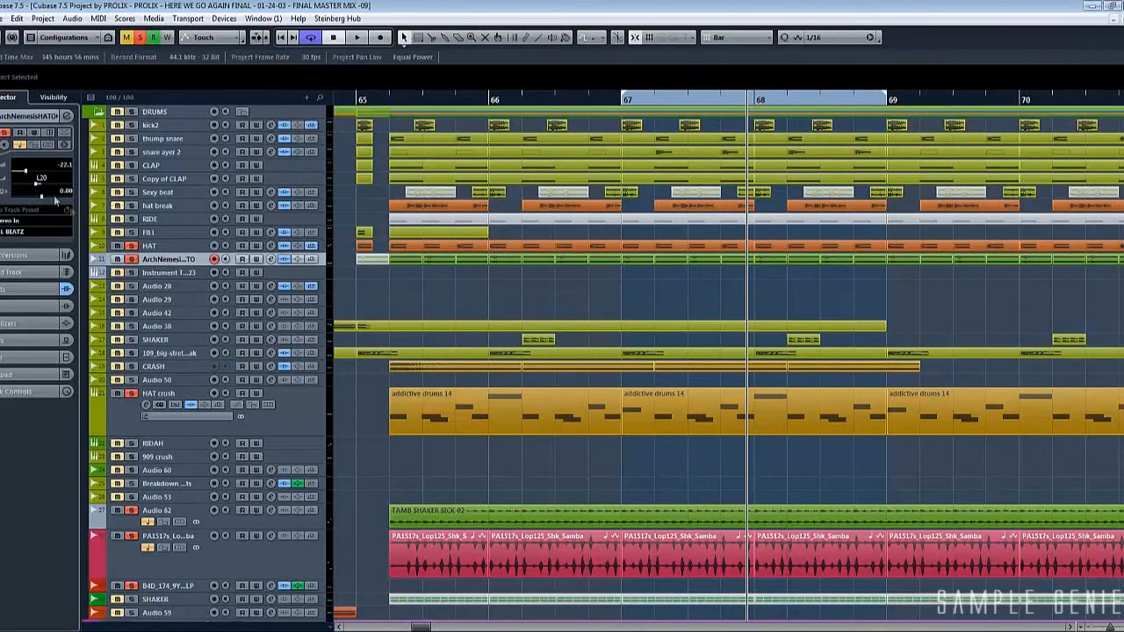
Step: Add the CLAP and Copy of CLAP tracks to the solo and listen to them with the hats and shakers
{"action": "left_click", "coordinate": [131, 179]}
{"action": "left_click", "coordinate": [130, 165]}
{"action": "key", "text": "space"}
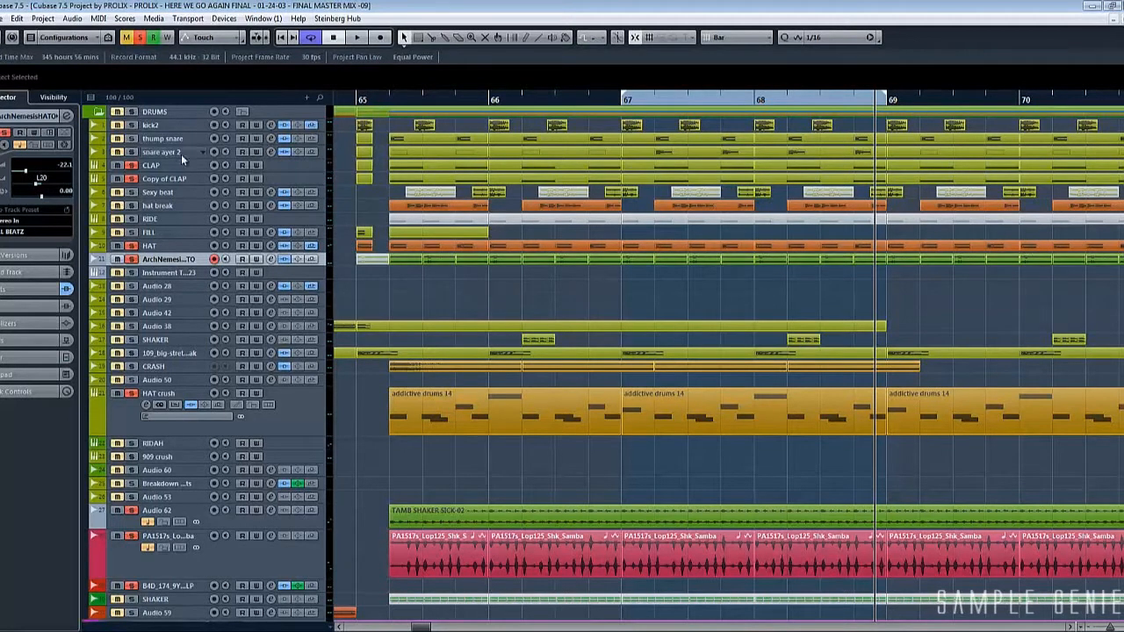
Step: Add kick2, thump snare and the second snare layer to the solo and play the combined drums over bars 67 to 69
{"action": "left_click", "coordinate": [115, 138]}
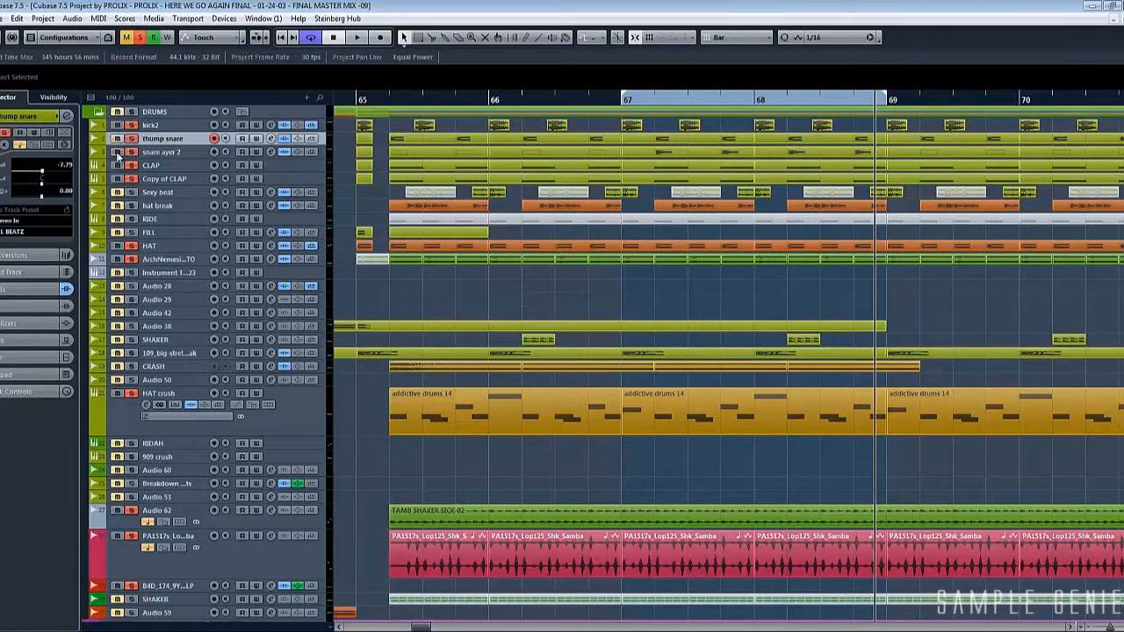
{"action": "key", "text": "space"}
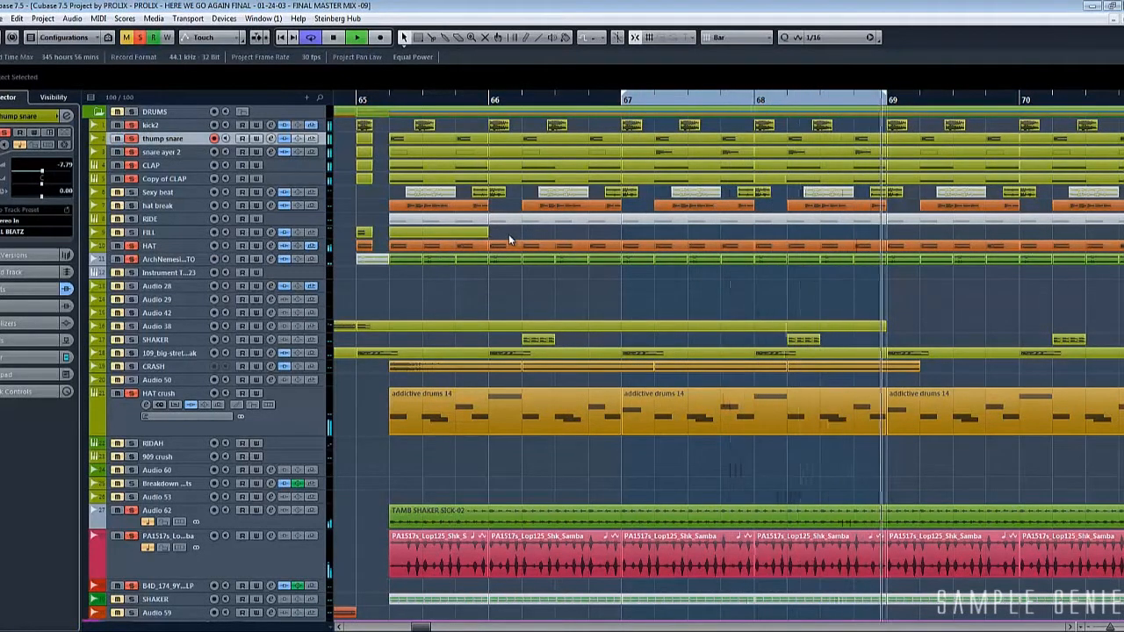
{"action": "key", "text": "space"}
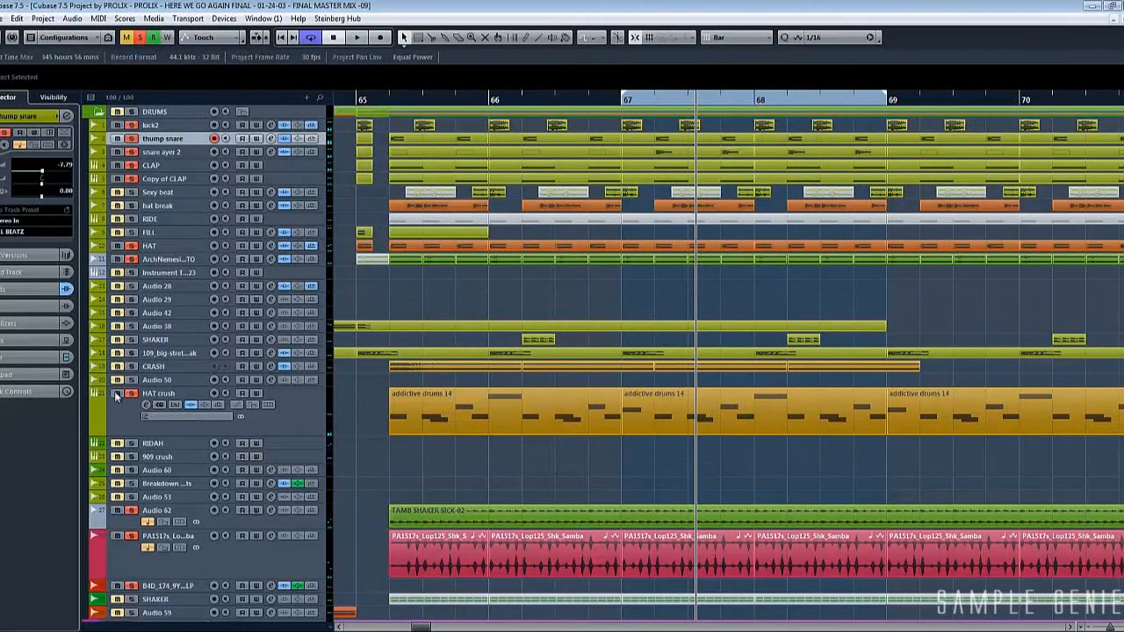
{"action": "key", "text": "space"}
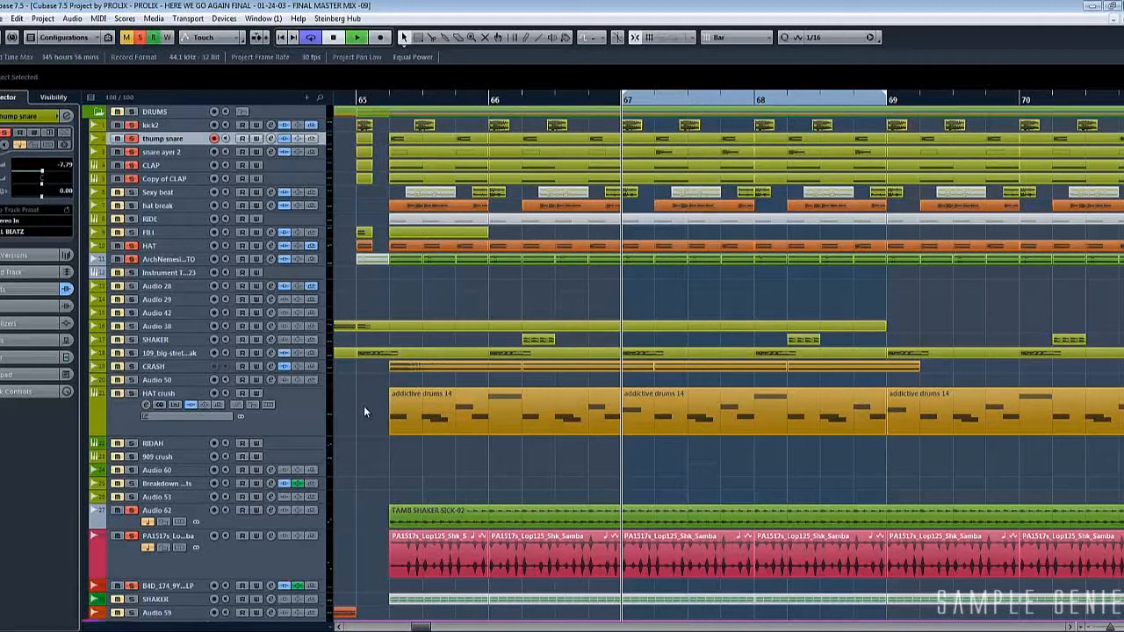
{"action": "key", "text": "space"}
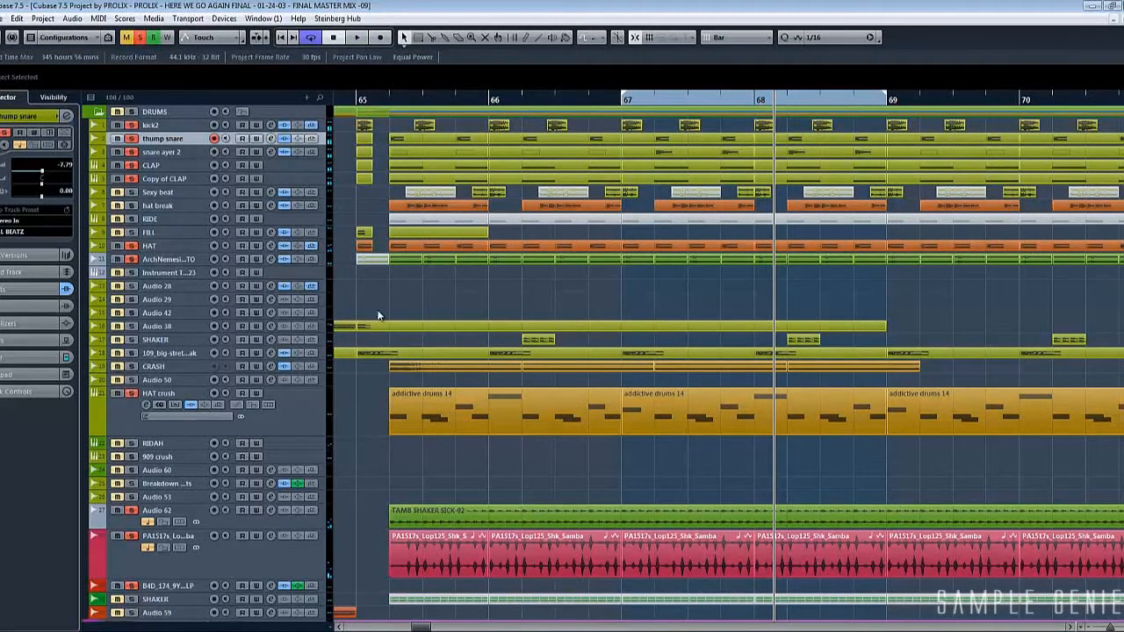
Step: Expand the BASS folder, add the SUB and 909 crush tracks to the solo, and play them with the drums
{"action": "scroll", "coordinate": [377, 314], "scroll_direction": "down", "scroll_amount": 4}
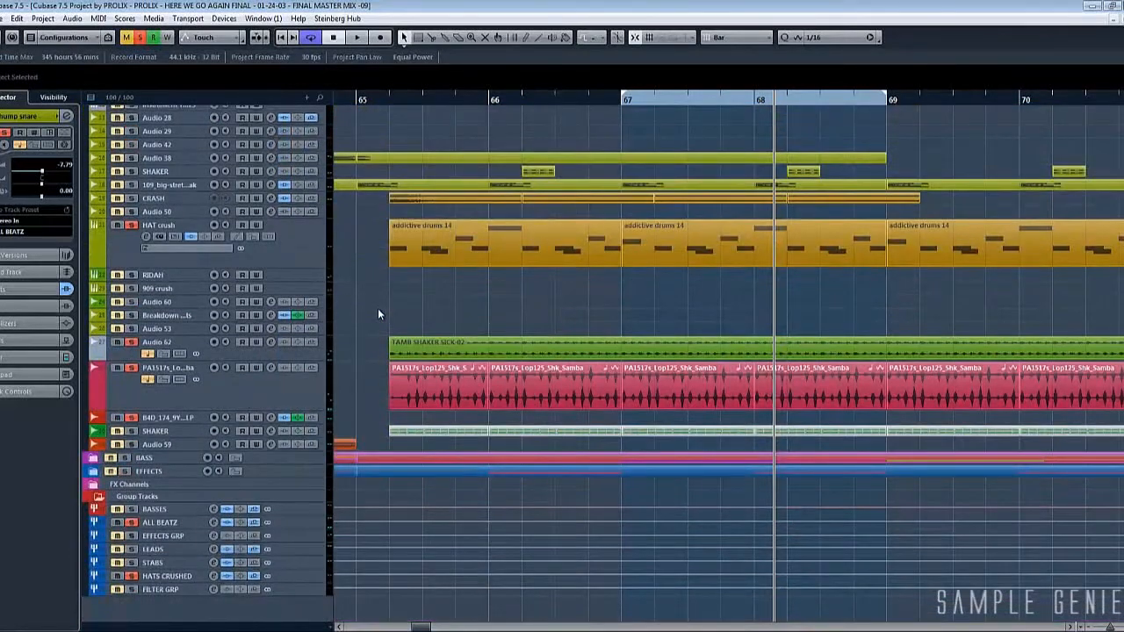
{"action": "left_click", "coordinate": [94, 457]}
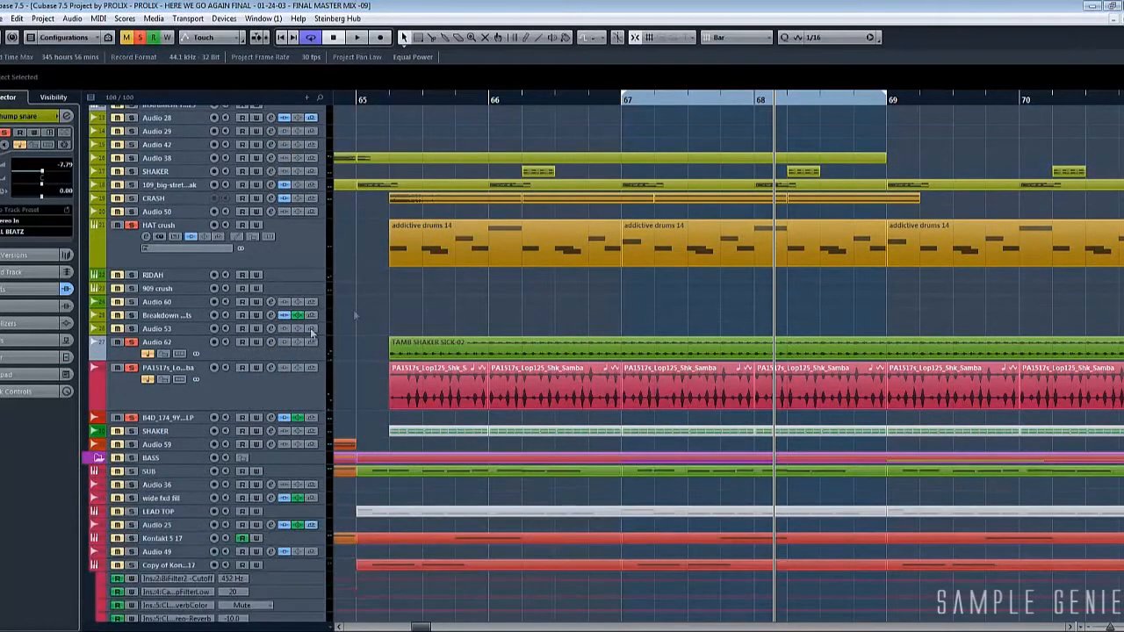
{"action": "scroll", "coordinate": [348, 319], "scroll_direction": "down", "scroll_amount": 8}
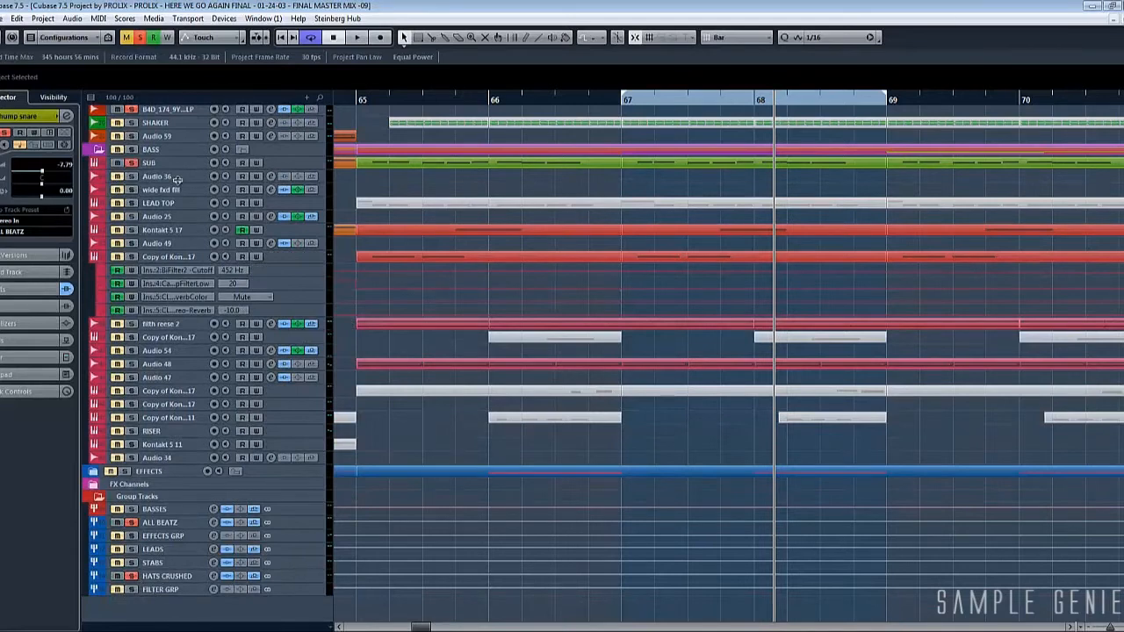
{"action": "scroll", "coordinate": [746, 224], "scroll_direction": "up", "scroll_amount": 8}
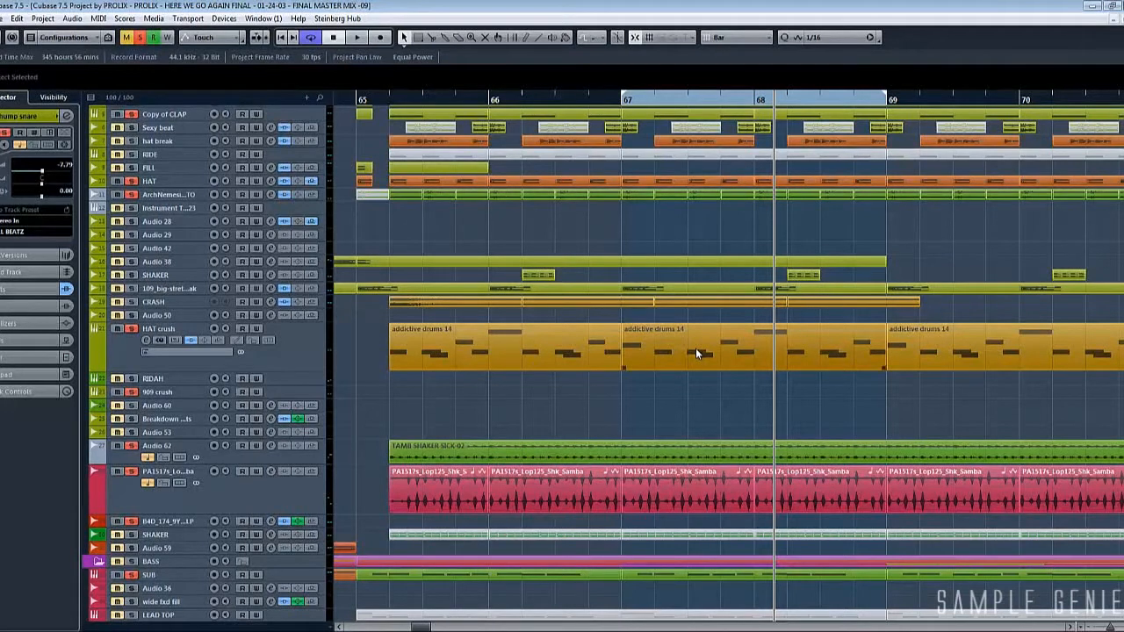
{"action": "key", "text": "space"}
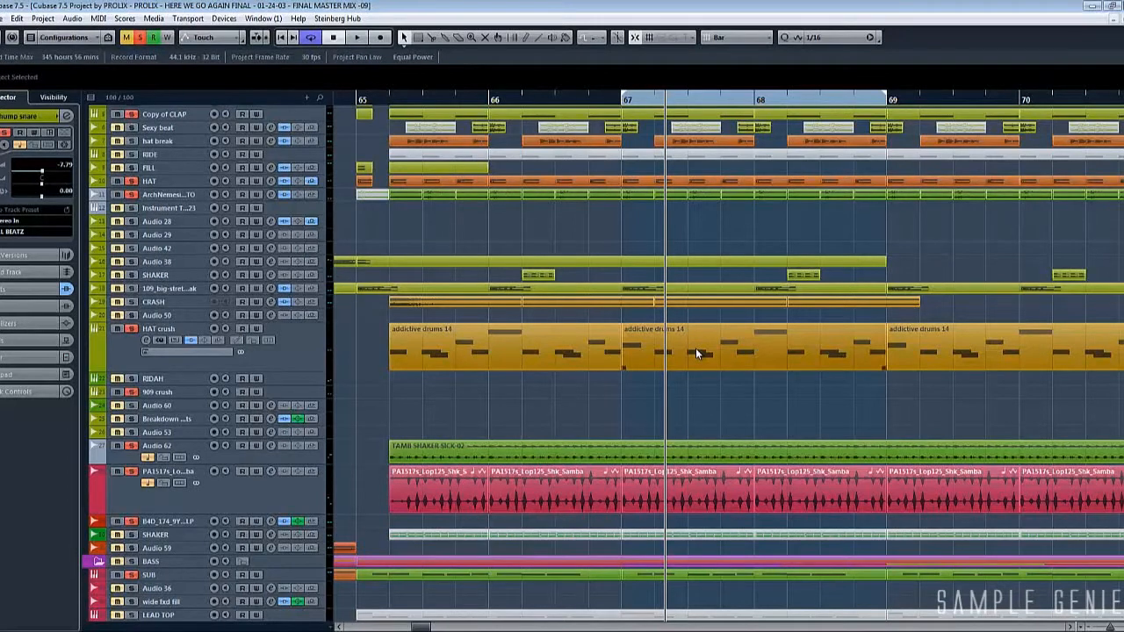
Step: Check the HAT crush track's output routing in its channel settings, and close them with the routing left as is
{"action": "left_click", "coordinate": [306, 345]}
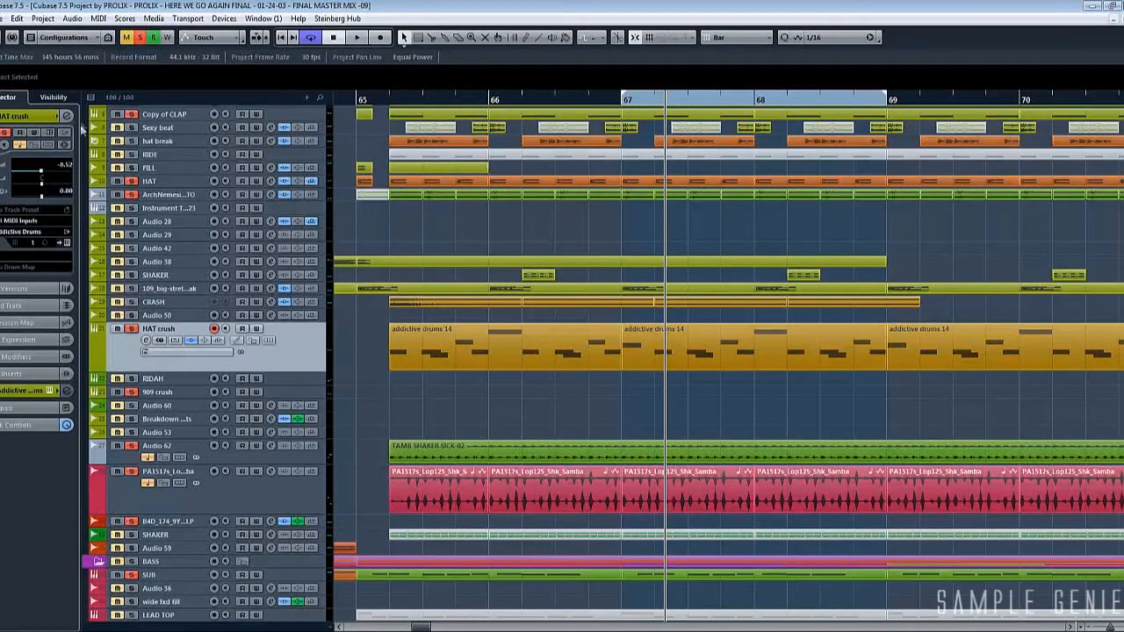
{"action": "left_click", "coordinate": [67, 117]}
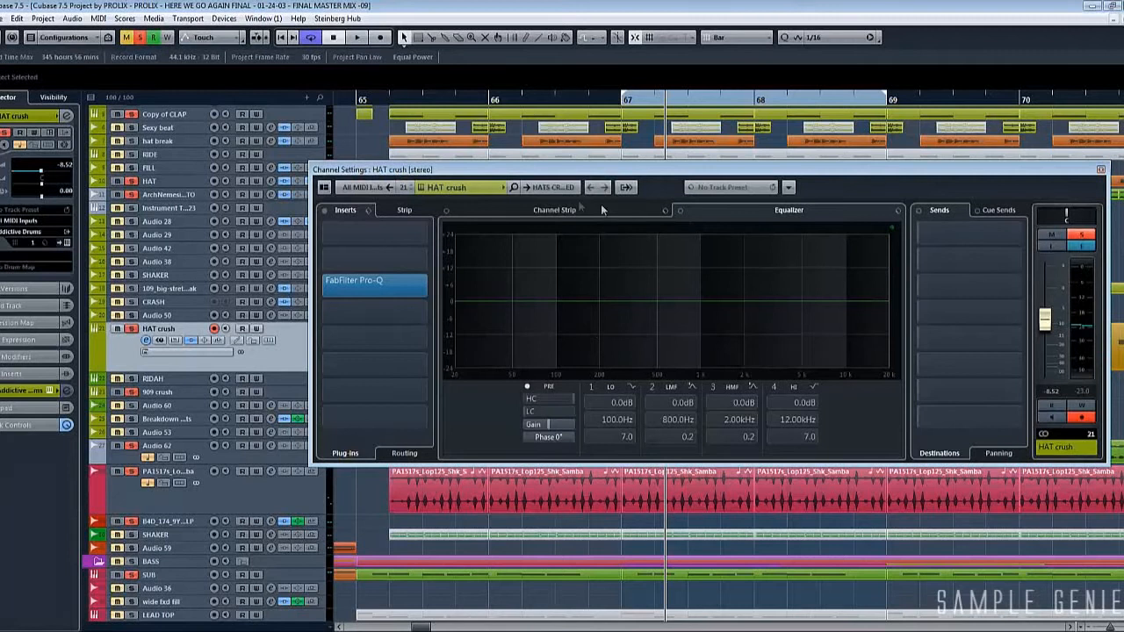
{"action": "left_click", "coordinate": [554, 188]}
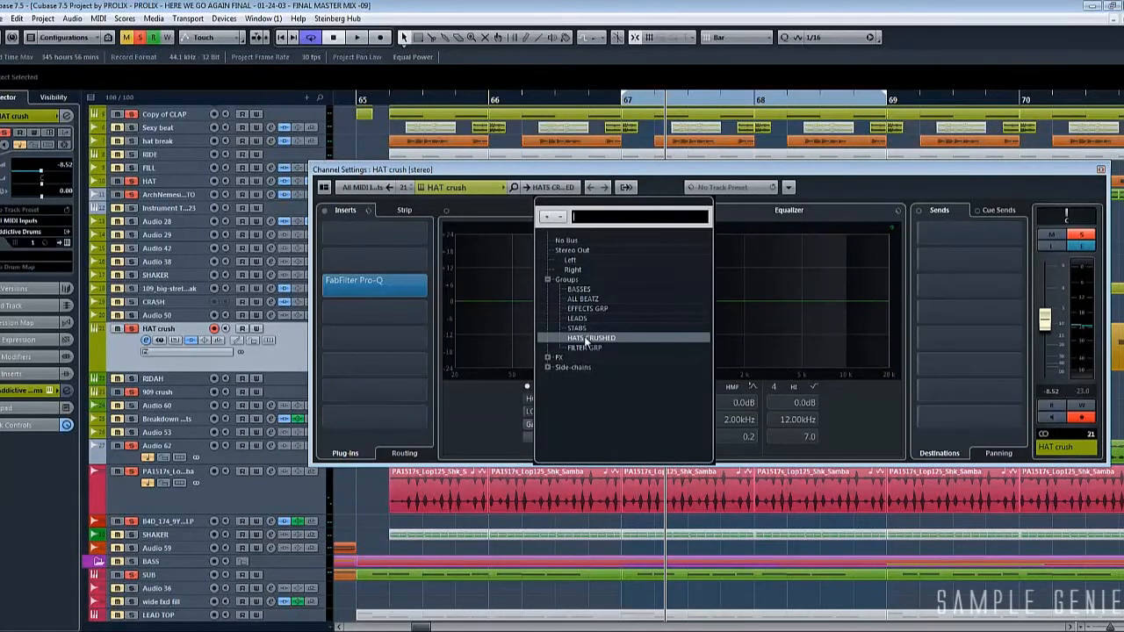
{"action": "left_click", "coordinate": [1100, 171]}
{"action": "left_click", "coordinate": [1101, 168]}
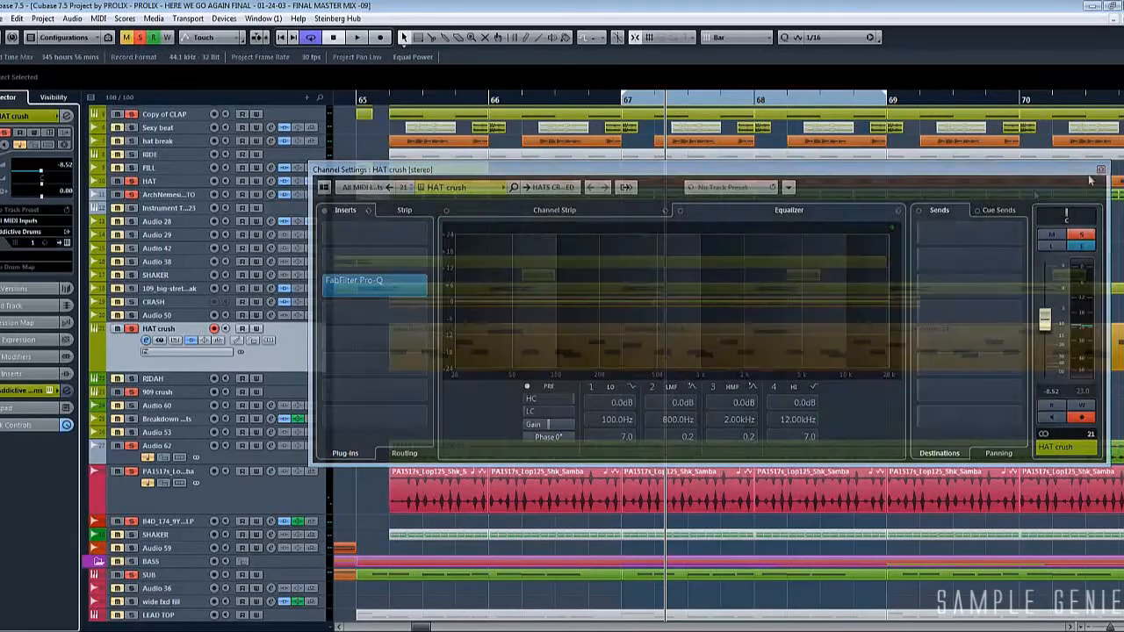
Step: Take Audio 62, PA1517s and B4D_174 out of the solo, and inspect the SUB track's inserts and sends in its channel settings
{"action": "scroll", "coordinate": [492, 303], "scroll_direction": "down", "scroll_amount": 4}
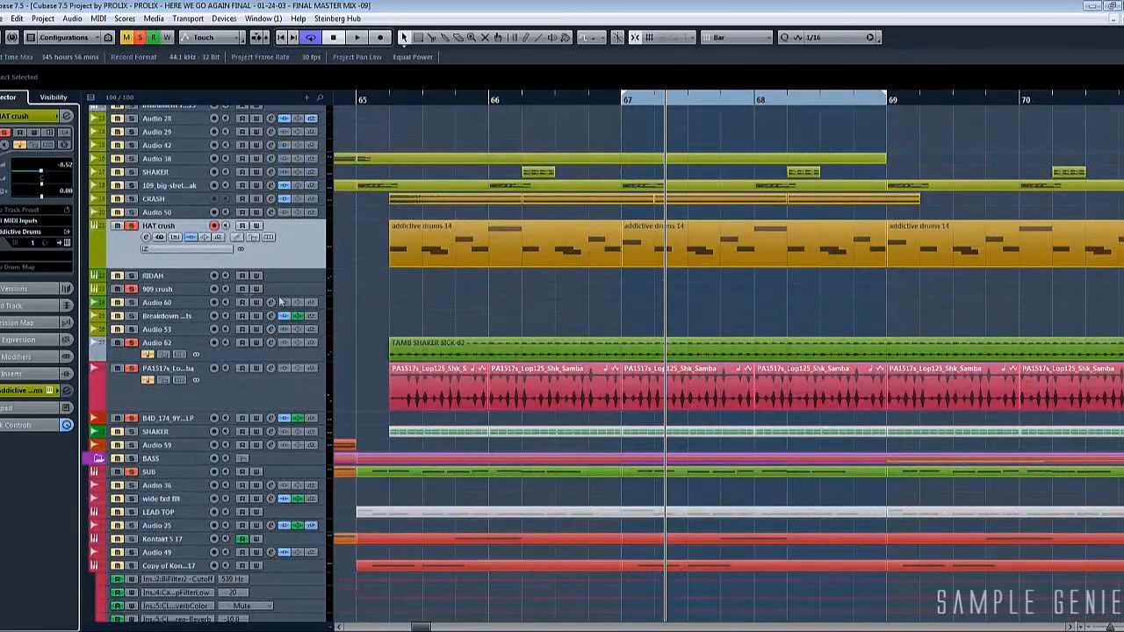
{"action": "scroll", "coordinate": [447, 263], "scroll_direction": "down", "scroll_amount": 8}
{"action": "scroll", "coordinate": [447, 261], "scroll_direction": "down", "scroll_amount": 4}
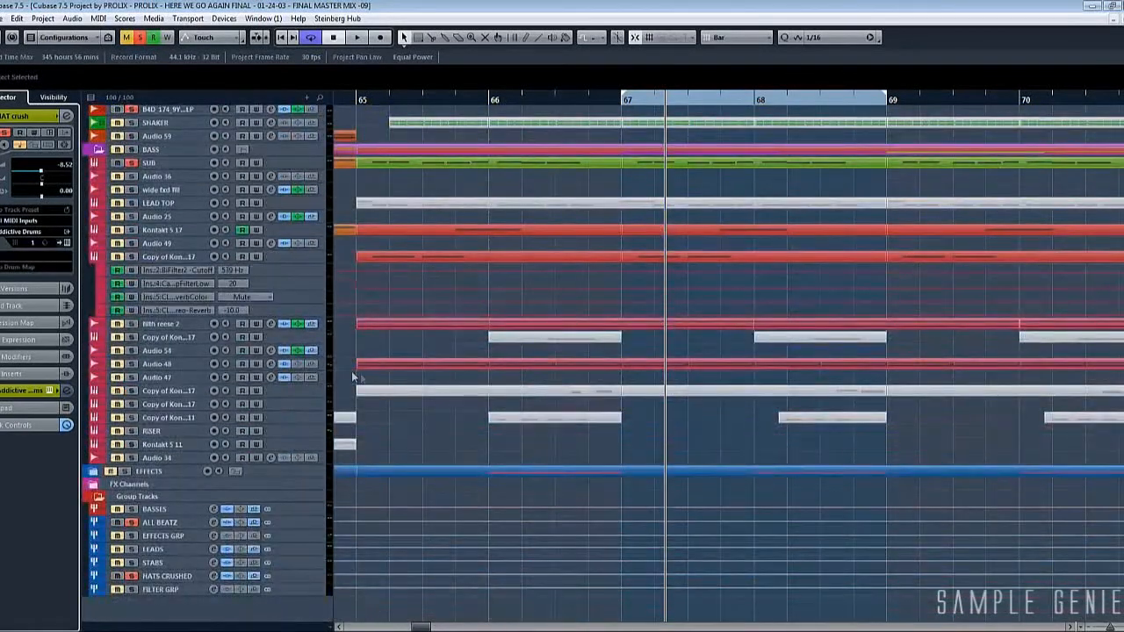
{"action": "scroll", "coordinate": [475, 391], "scroll_direction": "up", "scroll_amount": 8}
{"action": "left_click", "coordinate": [458, 379]}
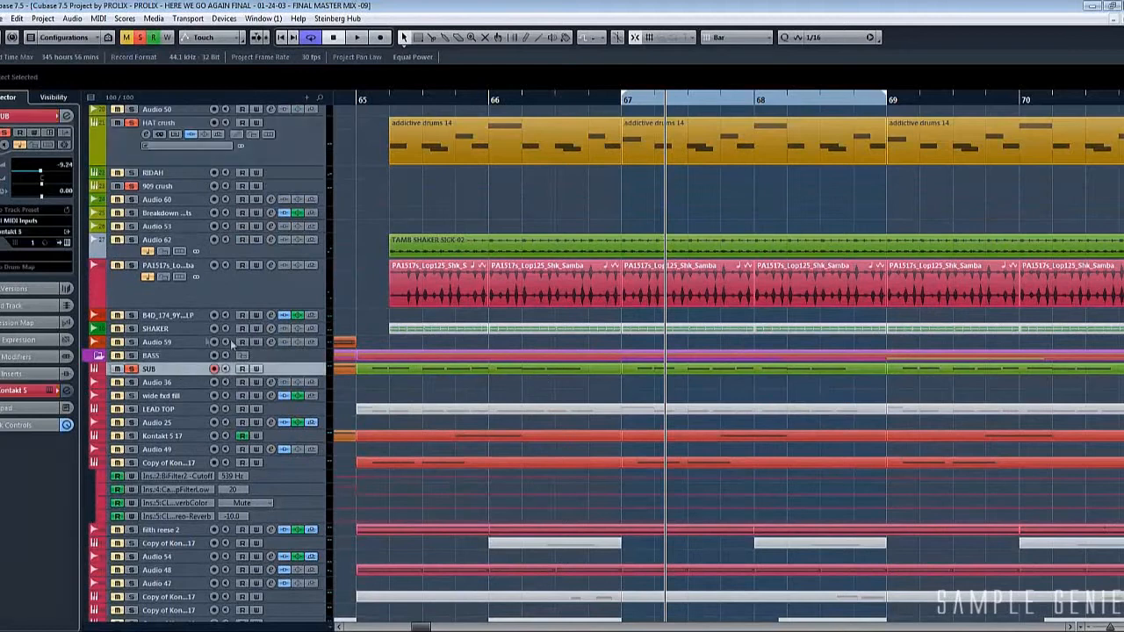
{"action": "left_click", "coordinate": [68, 120]}
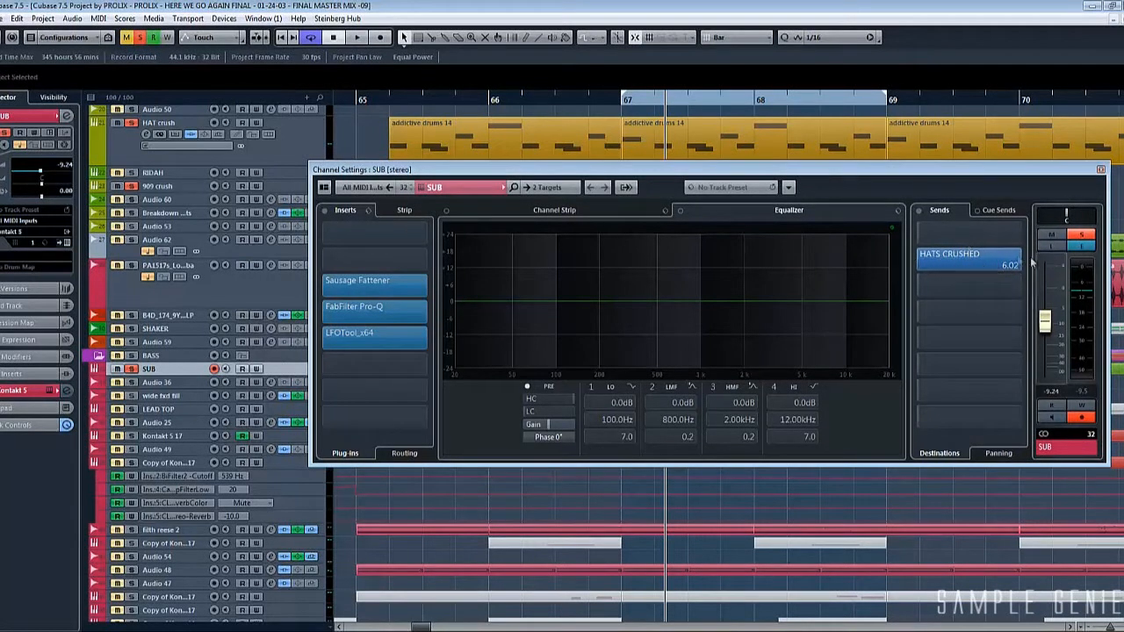
{"action": "left_click", "coordinate": [1100, 169]}
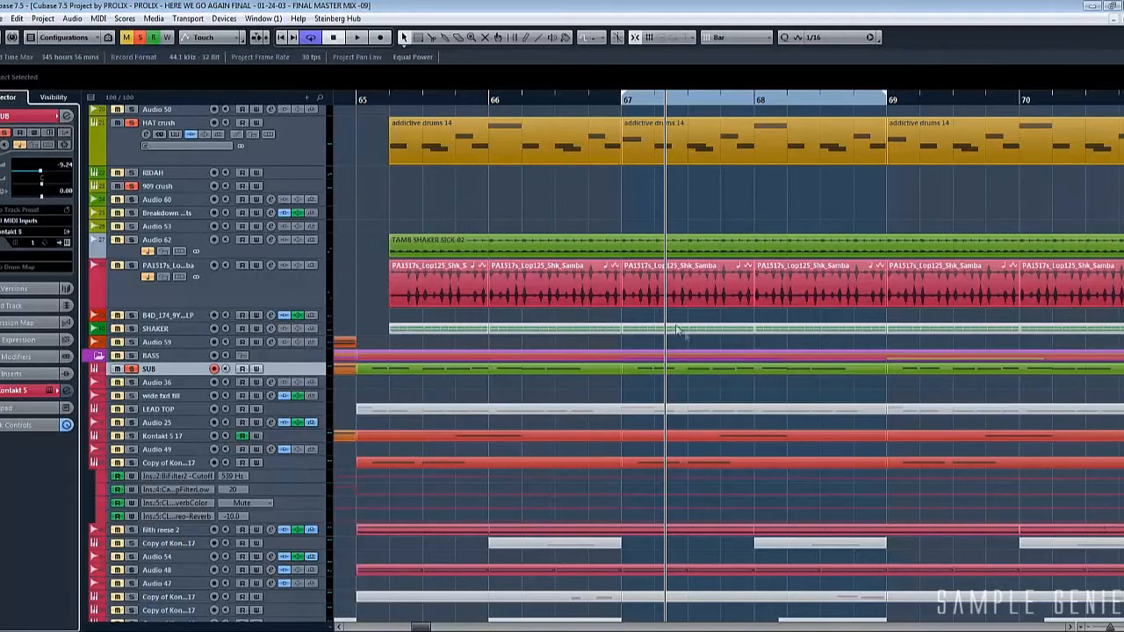
Step: Open the HATS CRUSHED group's channel settings and inspect the filter curve in its FabFilter Pro-Q insert
{"action": "scroll", "coordinate": [387, 406], "scroll_direction": "down", "scroll_amount": 5}
{"action": "left_click", "coordinate": [172, 579]}
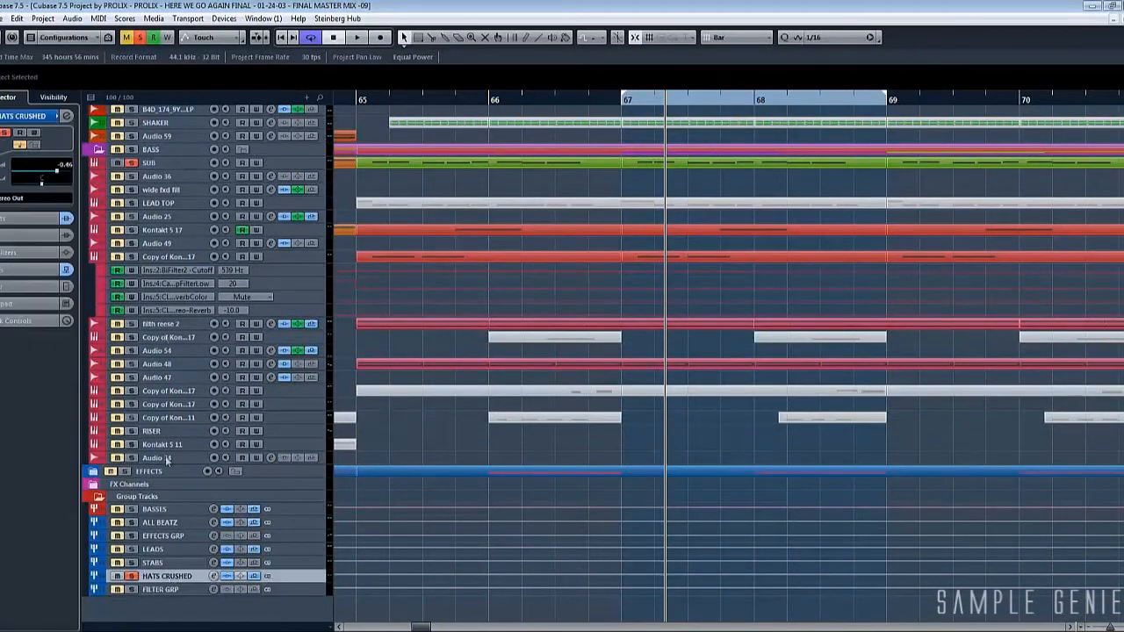
{"action": "left_click", "coordinate": [67, 116]}
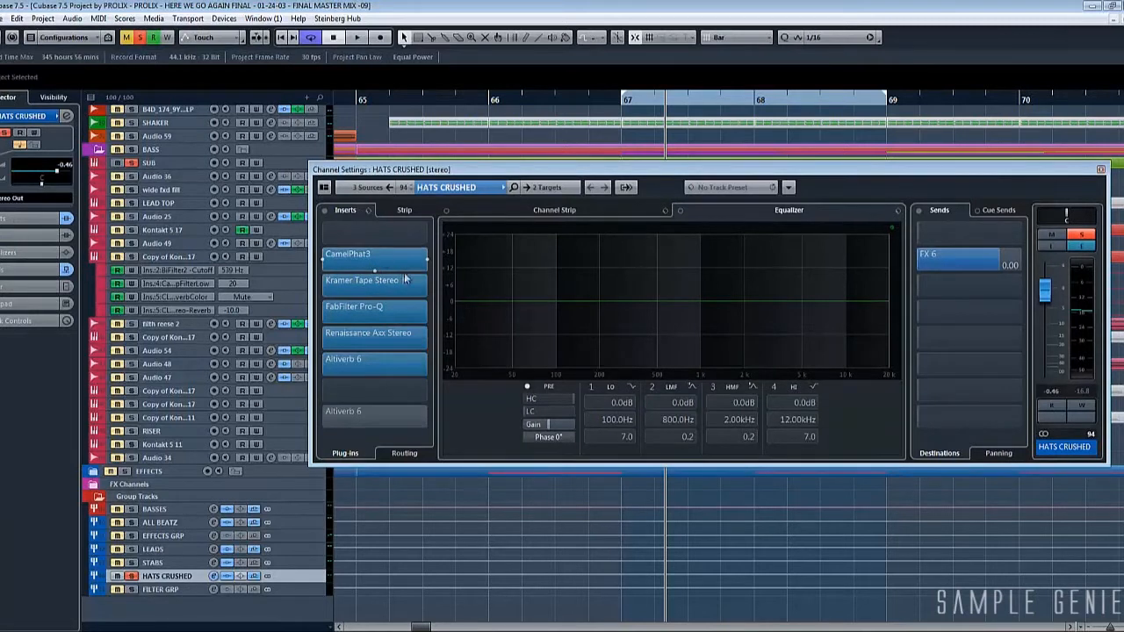
{"action": "left_click", "coordinate": [404, 311]}
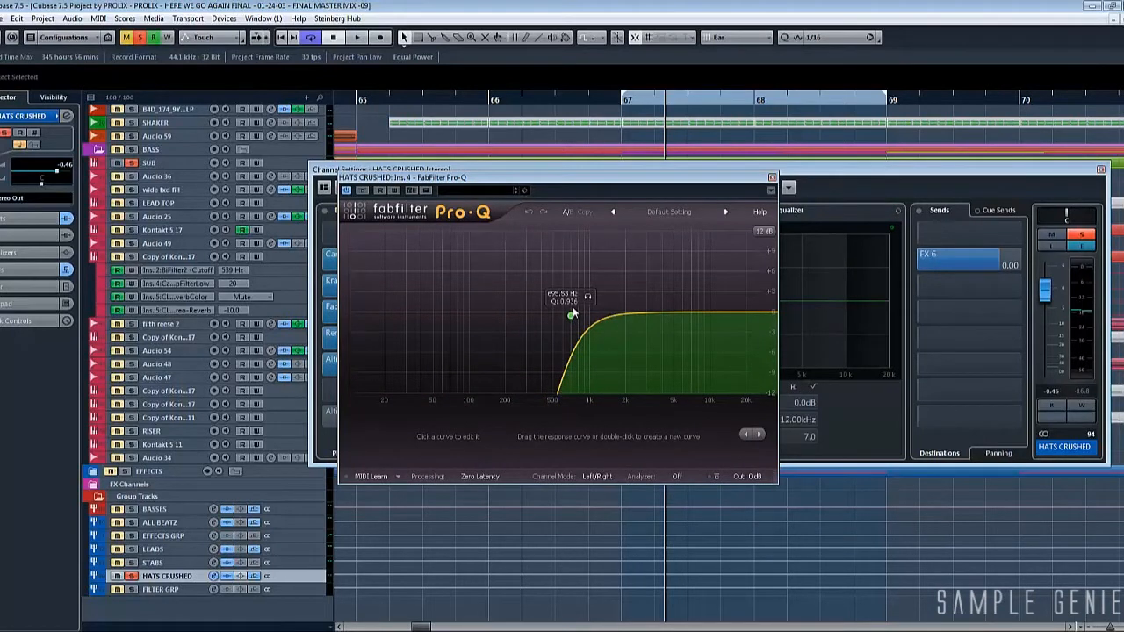
Step: Play the soloed HATS CRUSHED group with the SUB track, and close the group's Pro-Q window
{"action": "key", "text": "space"}
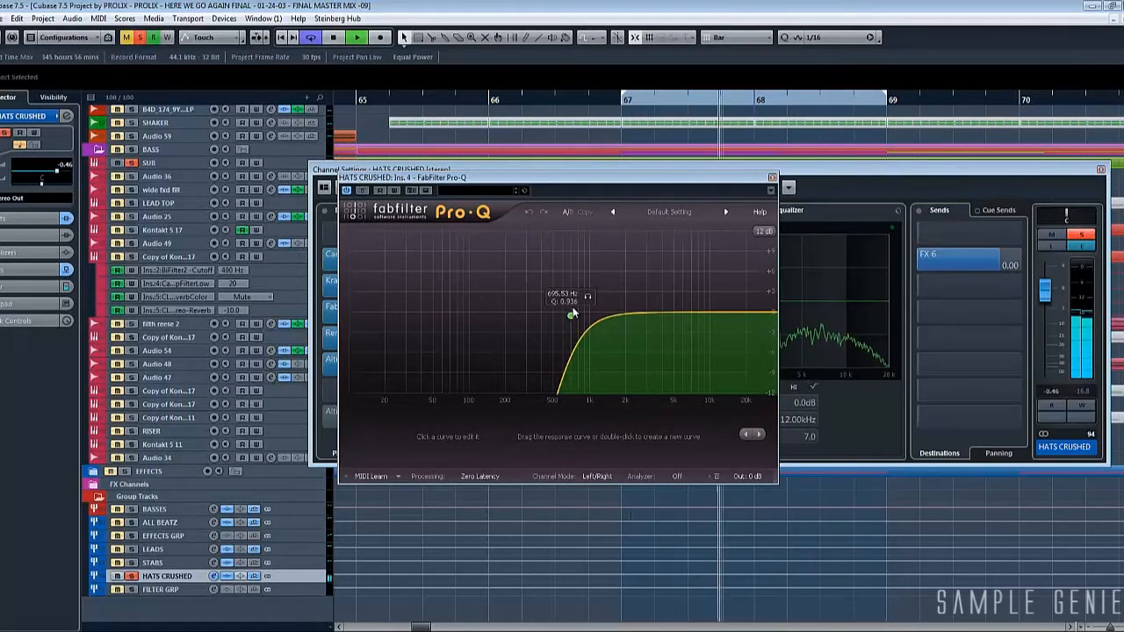
{"action": "key", "text": "space"}
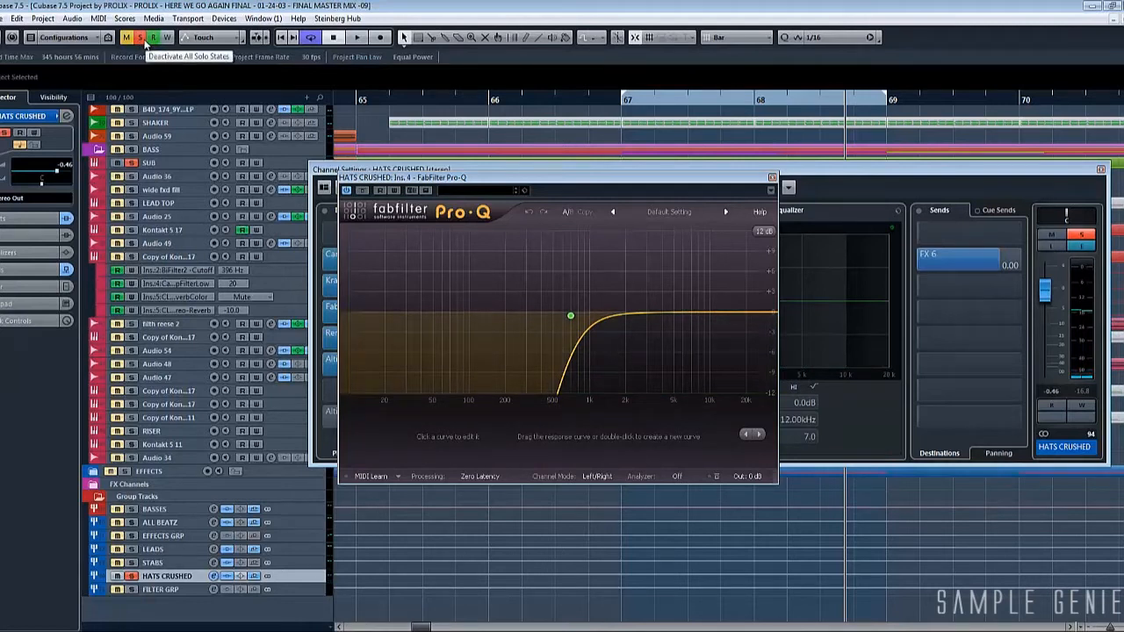
{"action": "left_click", "coordinate": [772, 177]}
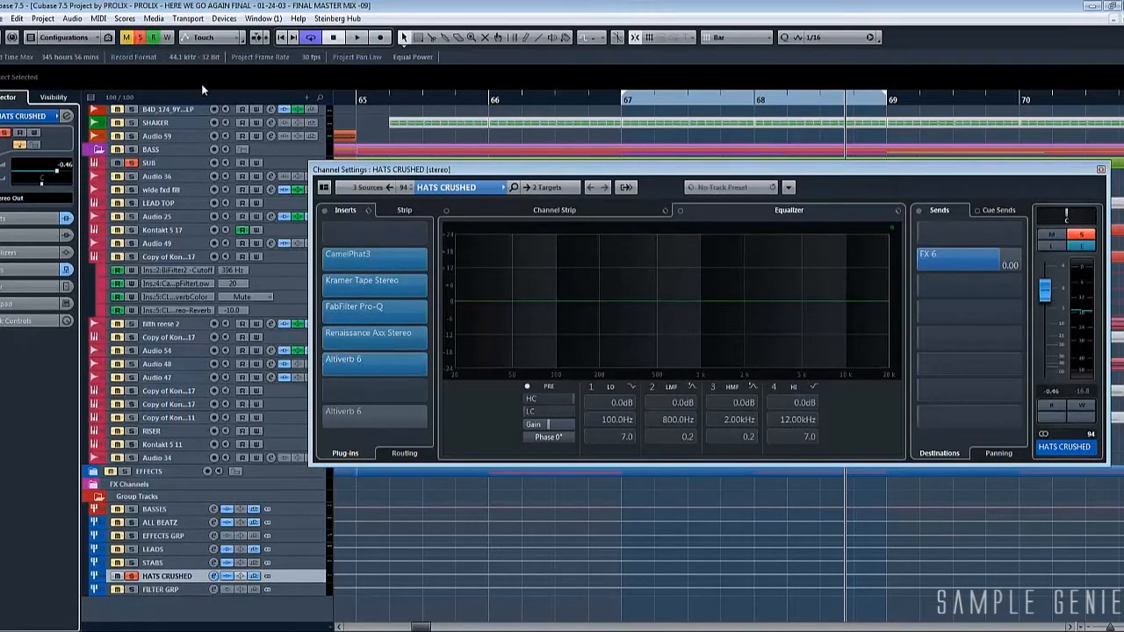
Step: Deactivate all solo states, close the HATS CRUSHED channel settings and play bars 67 to 69 of the full mix
{"action": "left_click", "coordinate": [143, 39]}
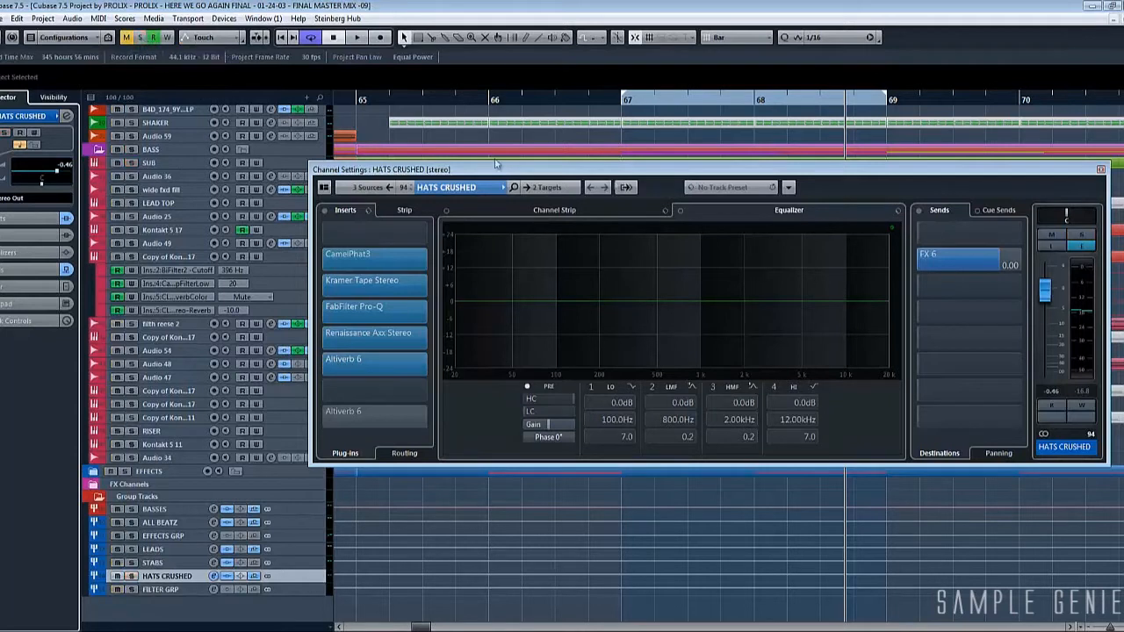
{"action": "left_click", "coordinate": [1101, 169]}
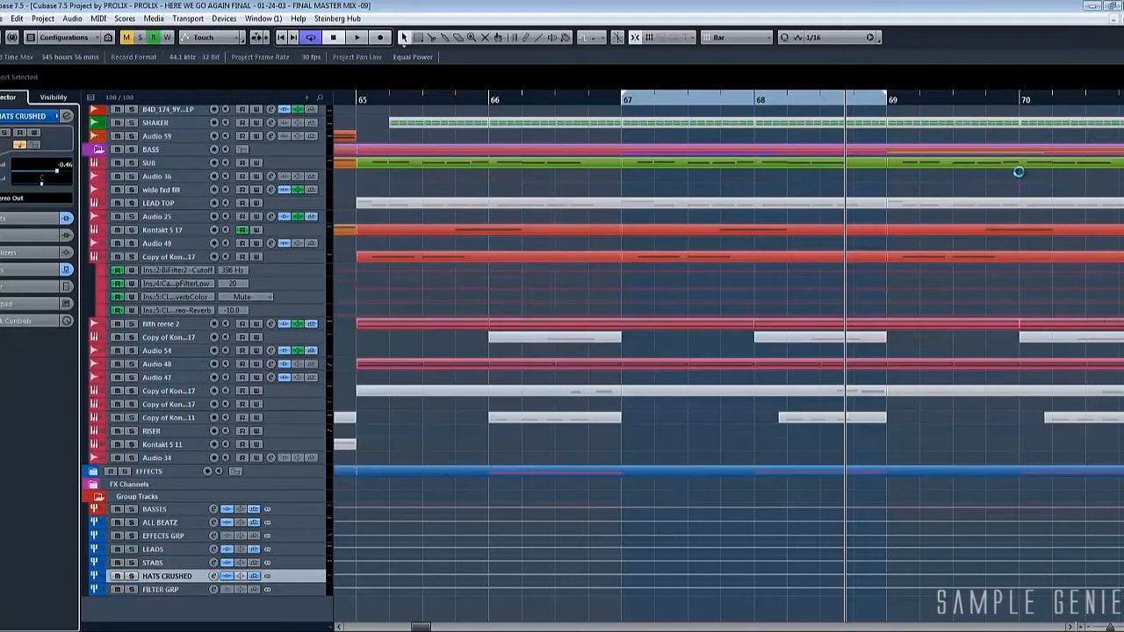
{"action": "key", "text": "space"}
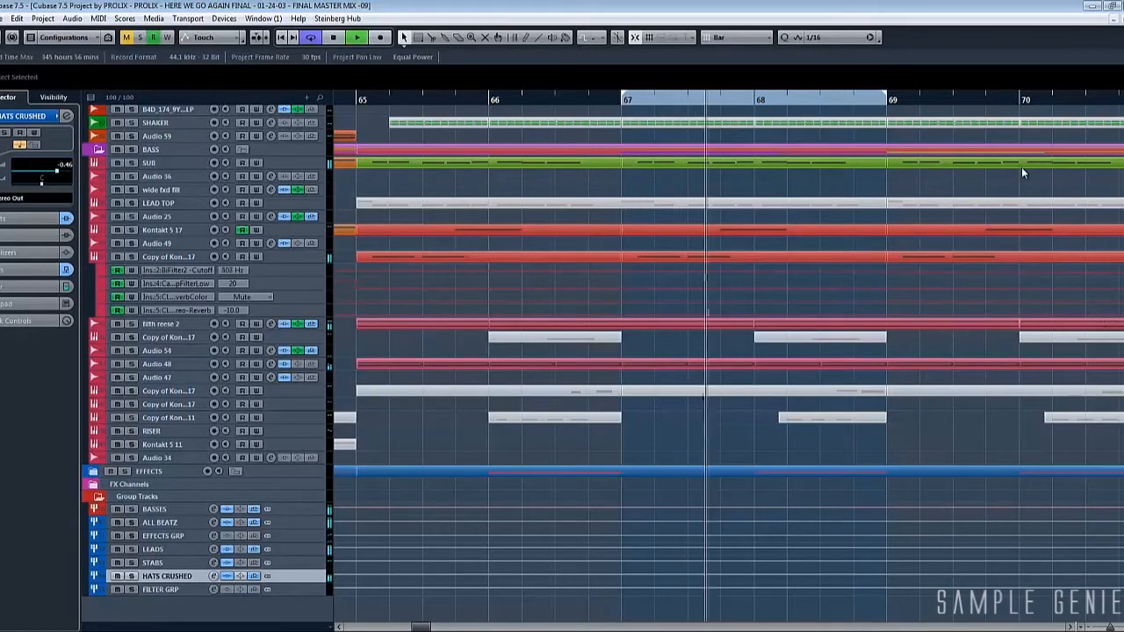
{"action": "key", "text": "space"}
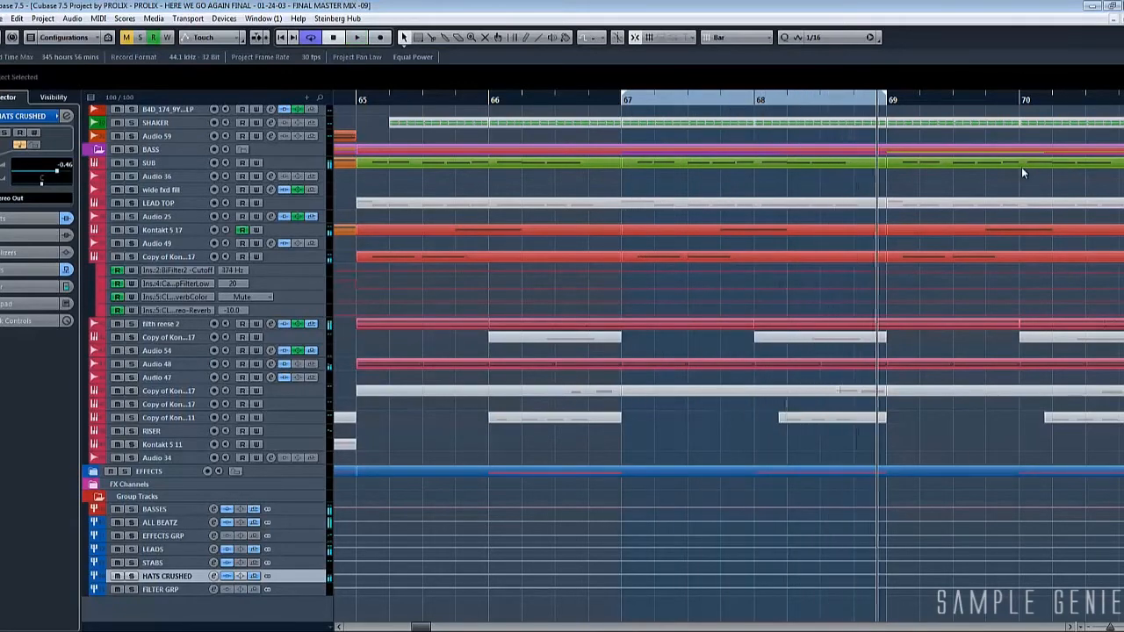
Step: Select the bar 67 to 69 parts on the Kontakt 5 17 track and the Copy of Kontakt track two rows below it
{"action": "scroll", "coordinate": [808, 195], "scroll_direction": "up", "scroll_amount": 10}
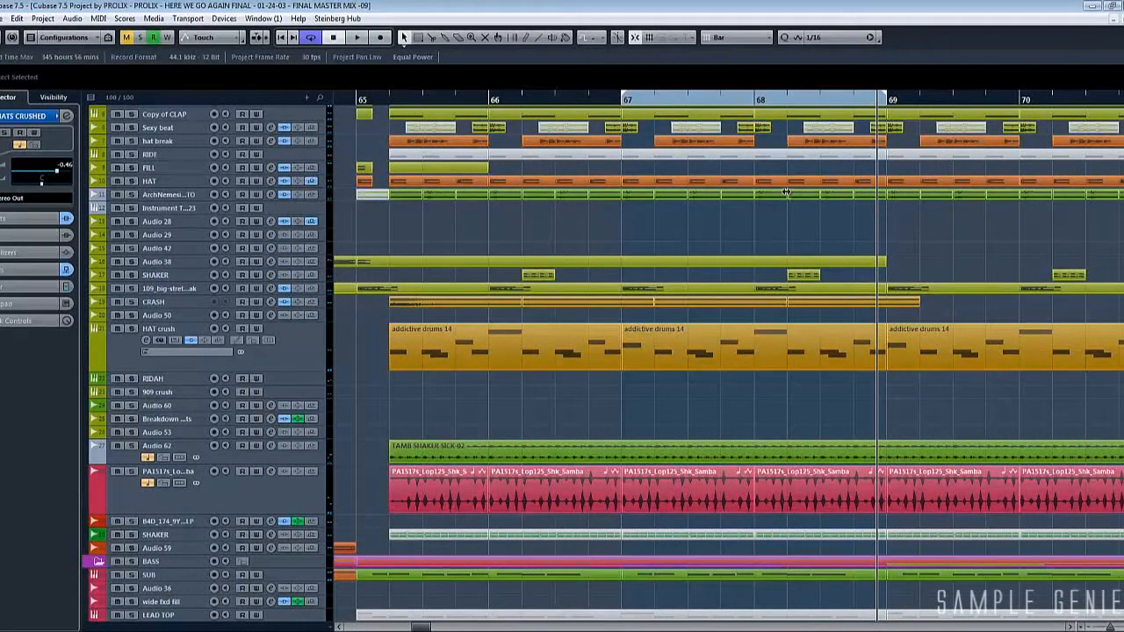
{"action": "key", "text": "g"}
{"action": "key", "text": "g"}
{"action": "key", "text": "g"}
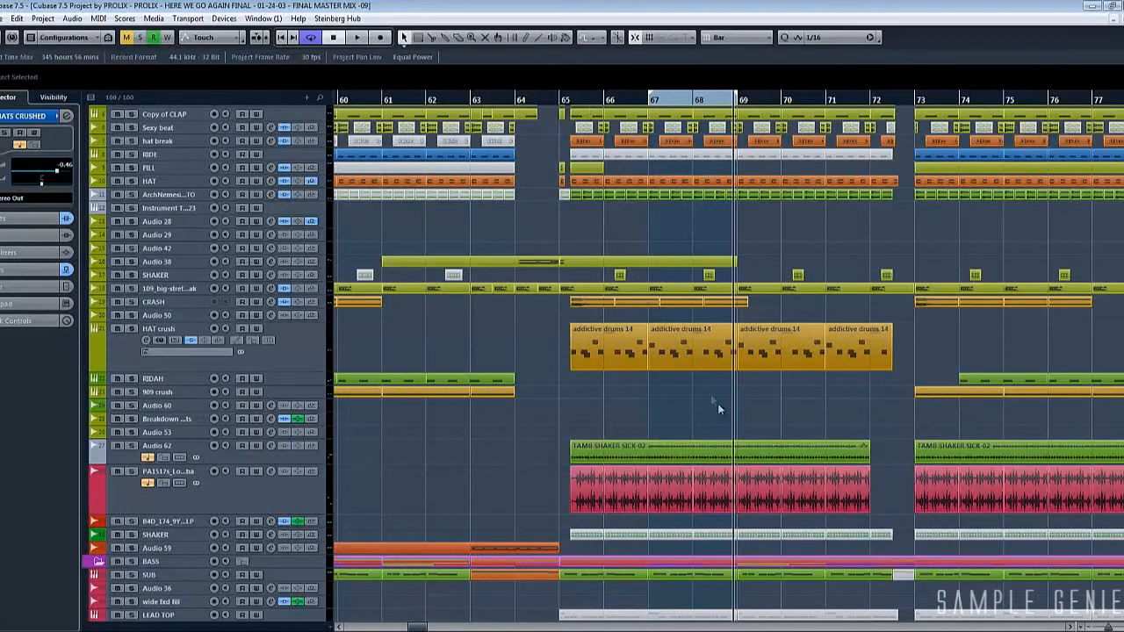
{"action": "scroll", "coordinate": [718, 403], "scroll_direction": "down", "scroll_amount": 5}
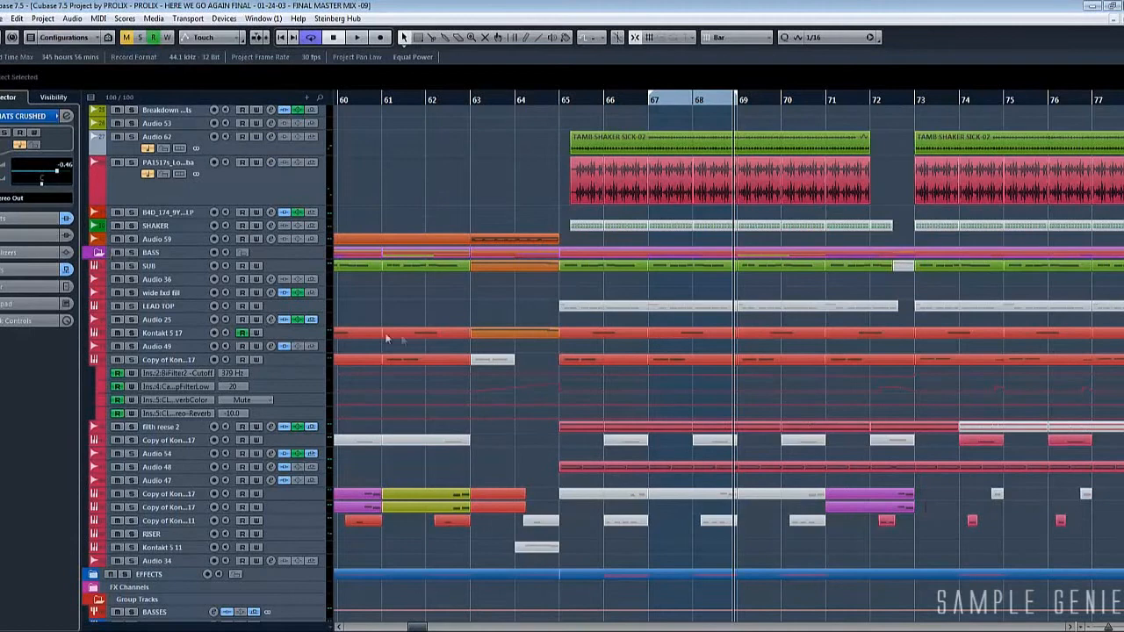
{"action": "key", "text": "h"}
{"action": "key", "text": "h"}
{"action": "key", "text": "h"}
{"action": "key", "text": "h"}
{"action": "key", "text": "h"}
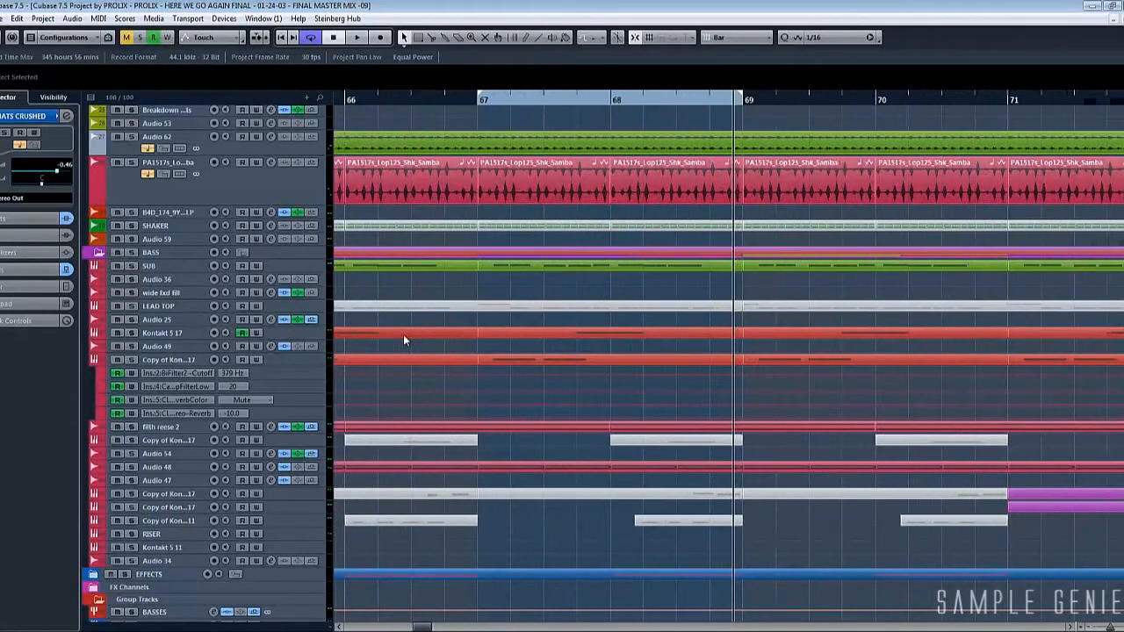
{"action": "left_click_drag", "start_coordinate": [517, 318], "coordinate": [606, 359]}
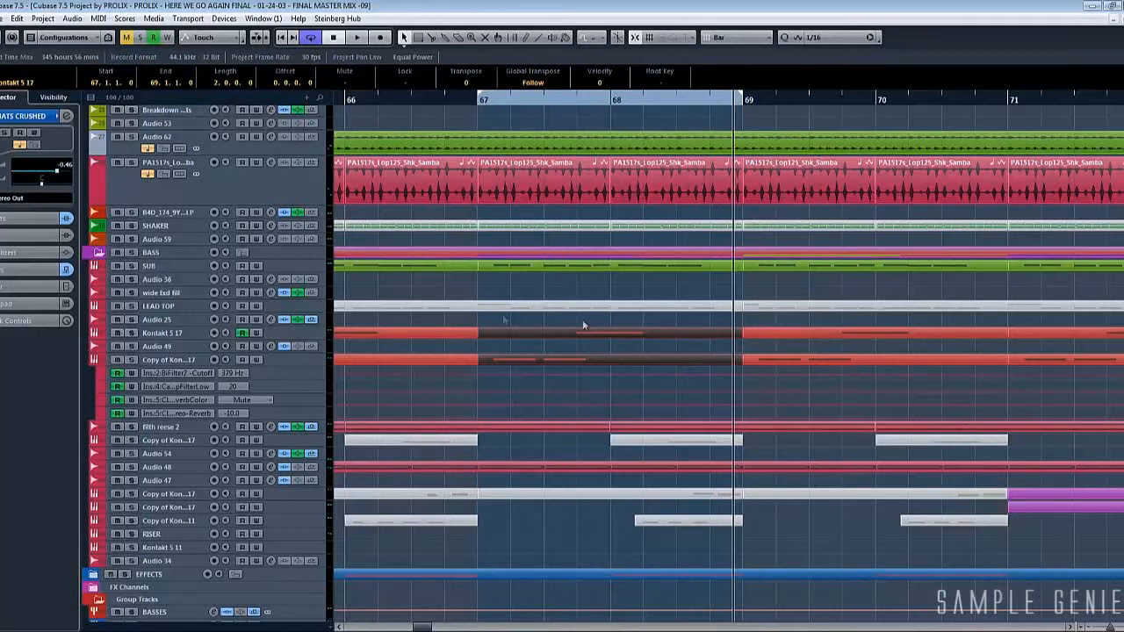
Step: Solo the Kontakt 5 17 track and show the wave editor of its HWGA BASS 1 Kontakt instrument
{"action": "left_click", "coordinate": [176, 333]}
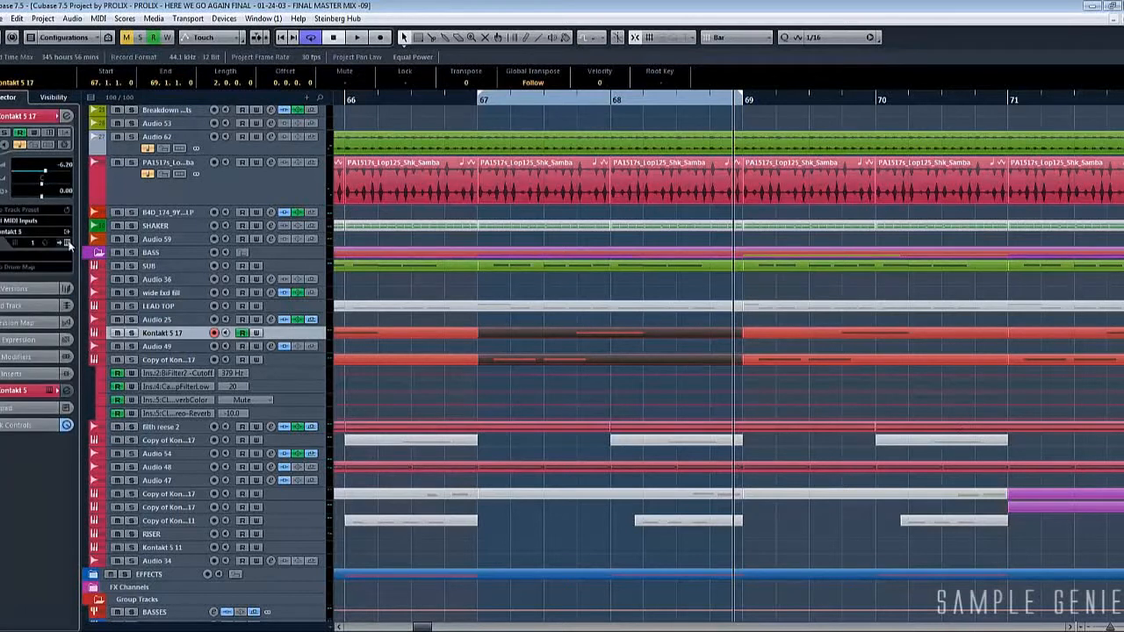
{"action": "key", "text": "s"}
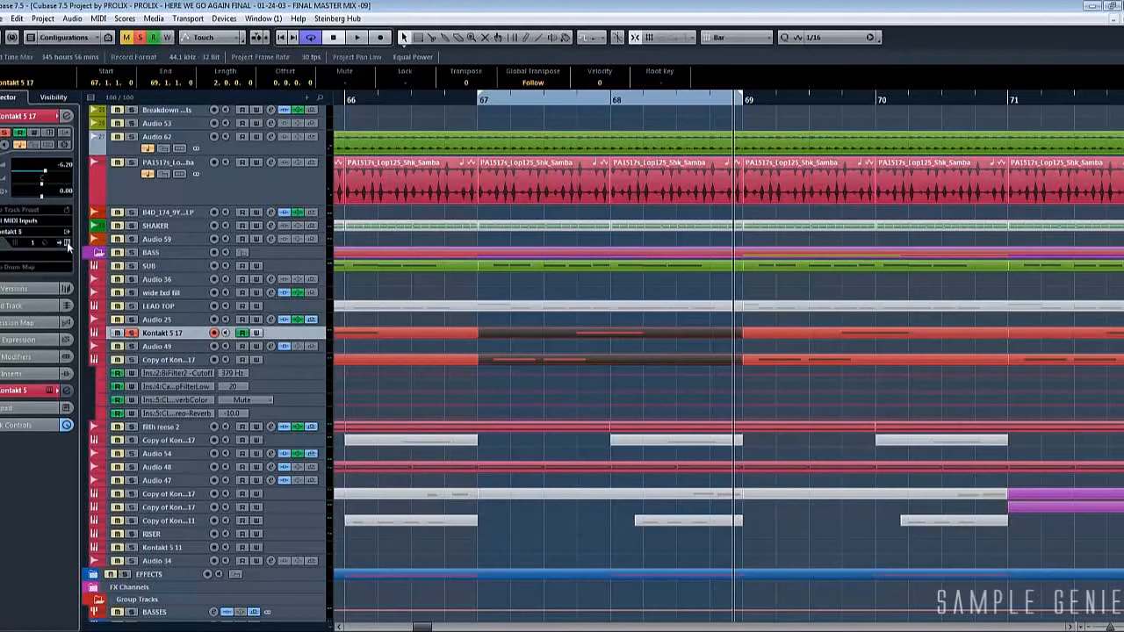
{"action": "left_click", "coordinate": [67, 242]}
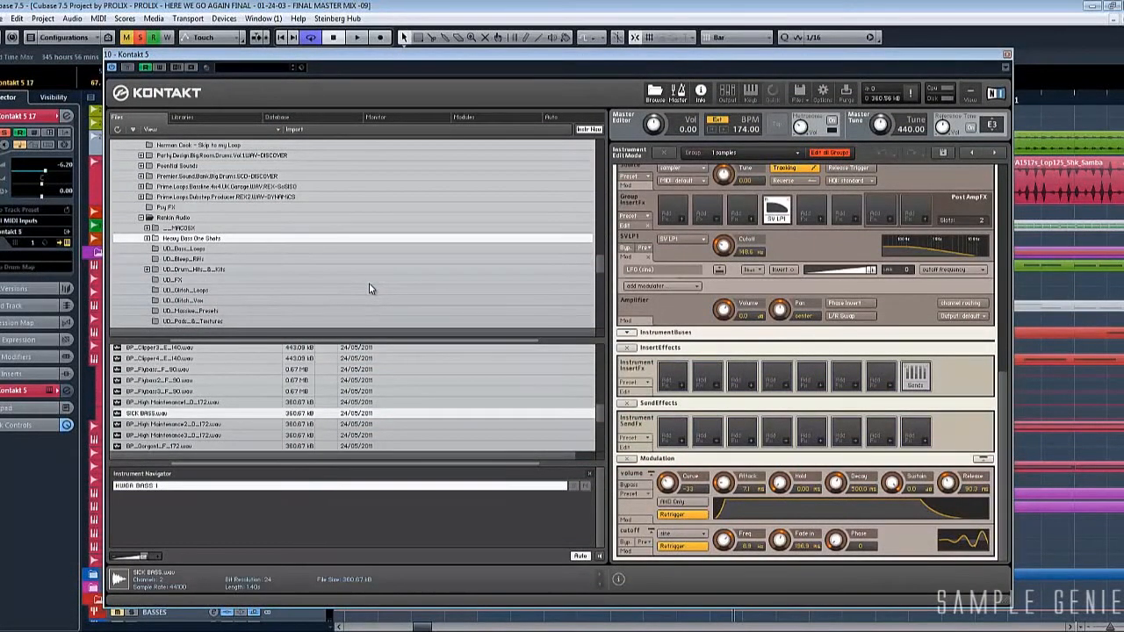
{"action": "left_click_drag", "start_coordinate": [1002, 386], "coordinate": [1000, 221]}
{"action": "left_click", "coordinate": [966, 518]}
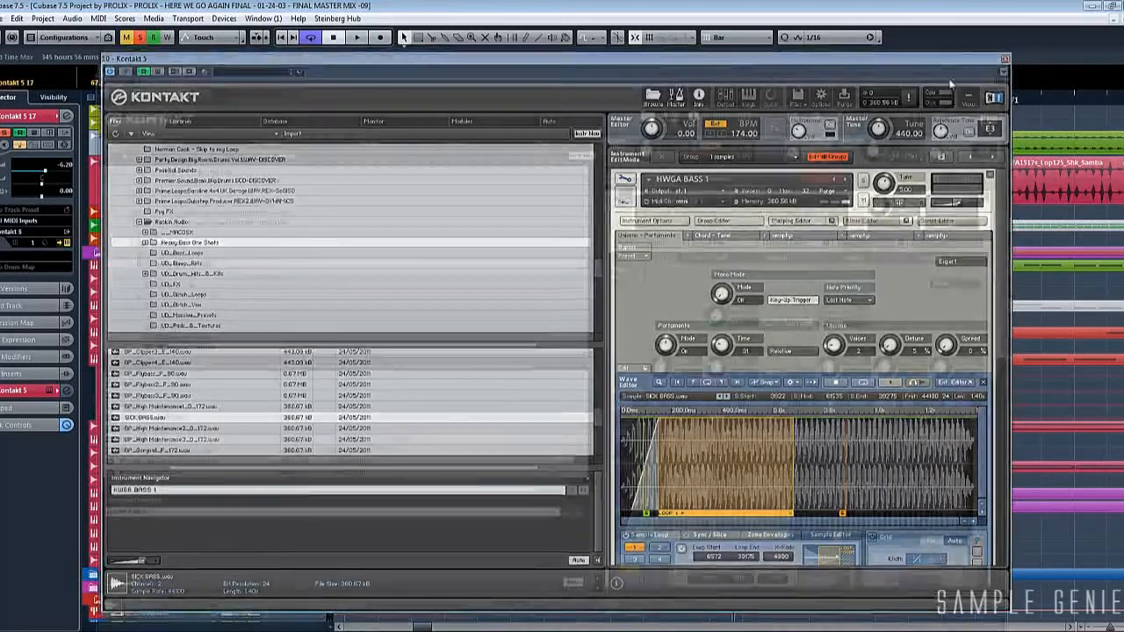
Step: Play the soloed Kontakt 5 17 bass while viewing its instrument over the arrangement, and stop playback
{"action": "left_click_drag", "start_coordinate": [963, 53], "coordinate": [1071, 370]}
{"action": "key", "text": "space"}
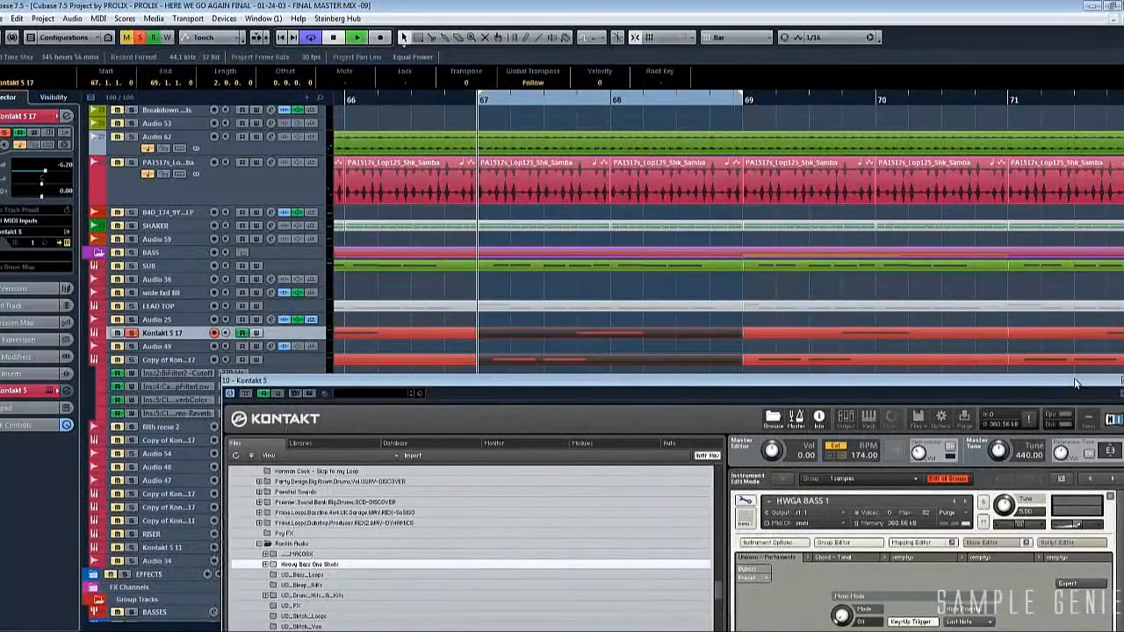
{"action": "left_click_drag", "start_coordinate": [724, 387], "coordinate": [640, 71]}
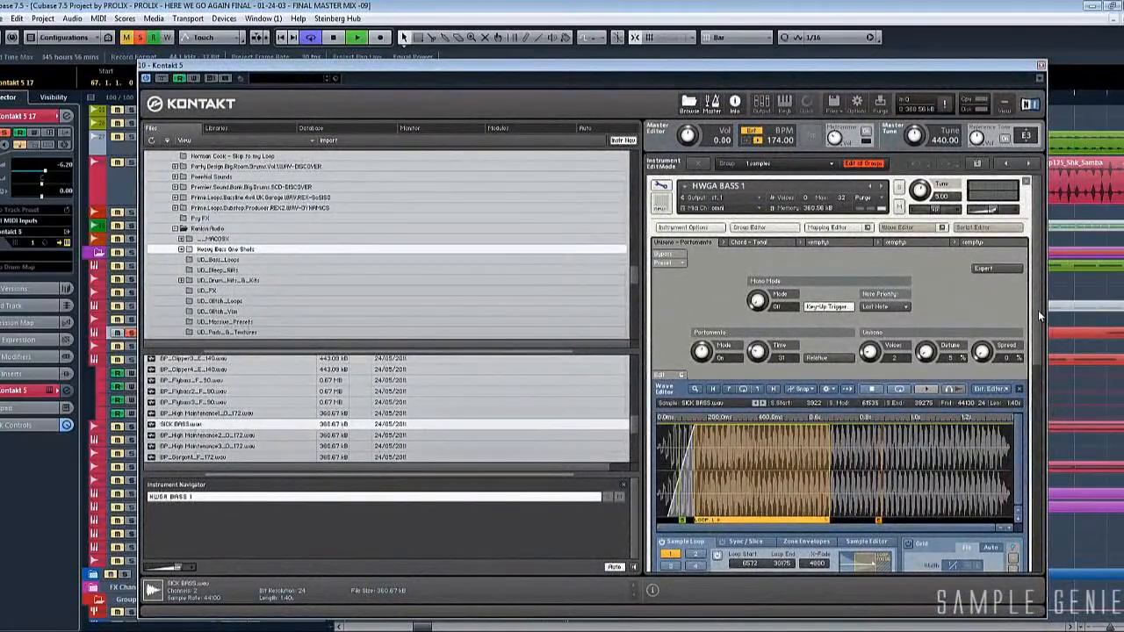
{"action": "key", "text": "space"}
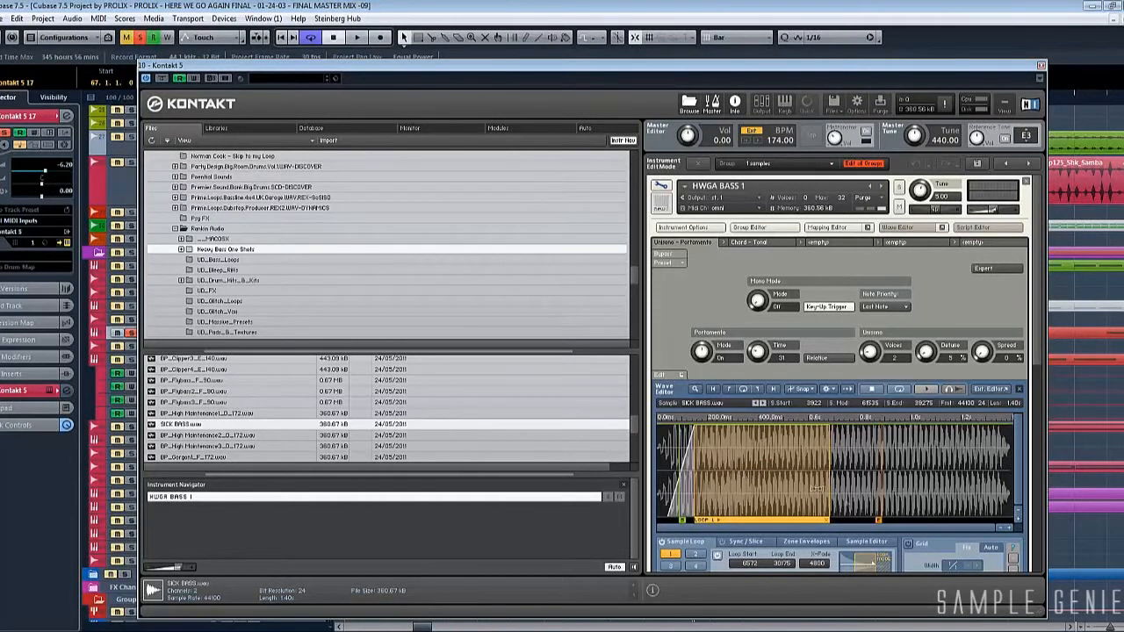
Step: Lower the release of HWGA BASS 1's volume envelope slightly, and close the instrument
{"action": "scroll", "coordinate": [1029, 399], "scroll_direction": "down", "scroll_amount": 4}
{"action": "scroll", "coordinate": [1029, 399], "scroll_direction": "down", "scroll_amount": 2}
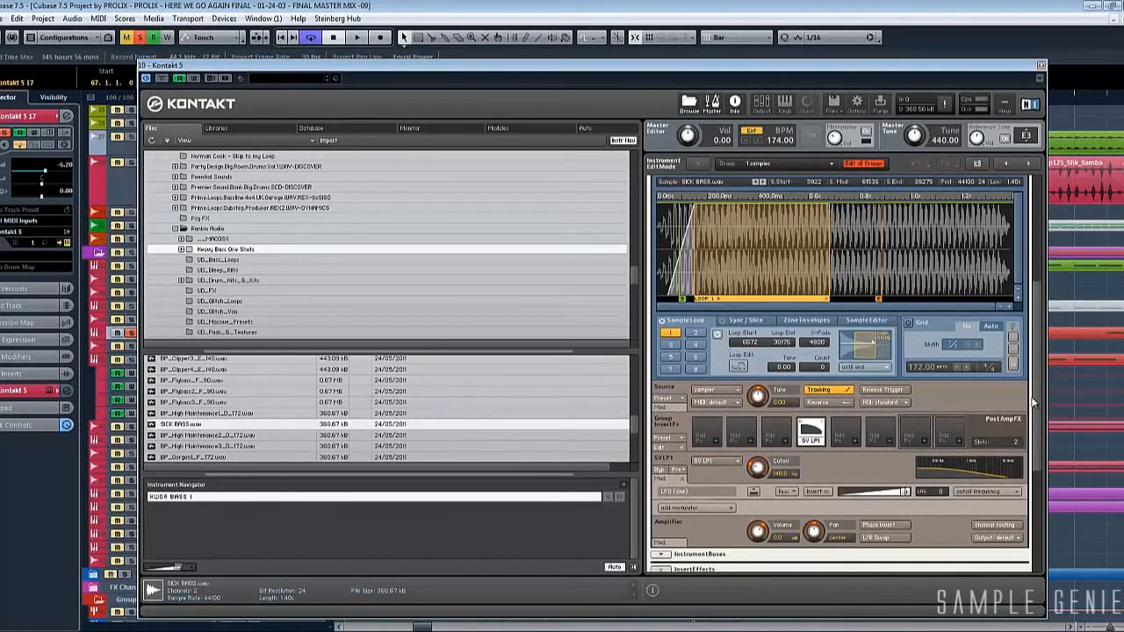
{"action": "scroll", "coordinate": [1035, 404], "scroll_direction": "down", "scroll_amount": 5}
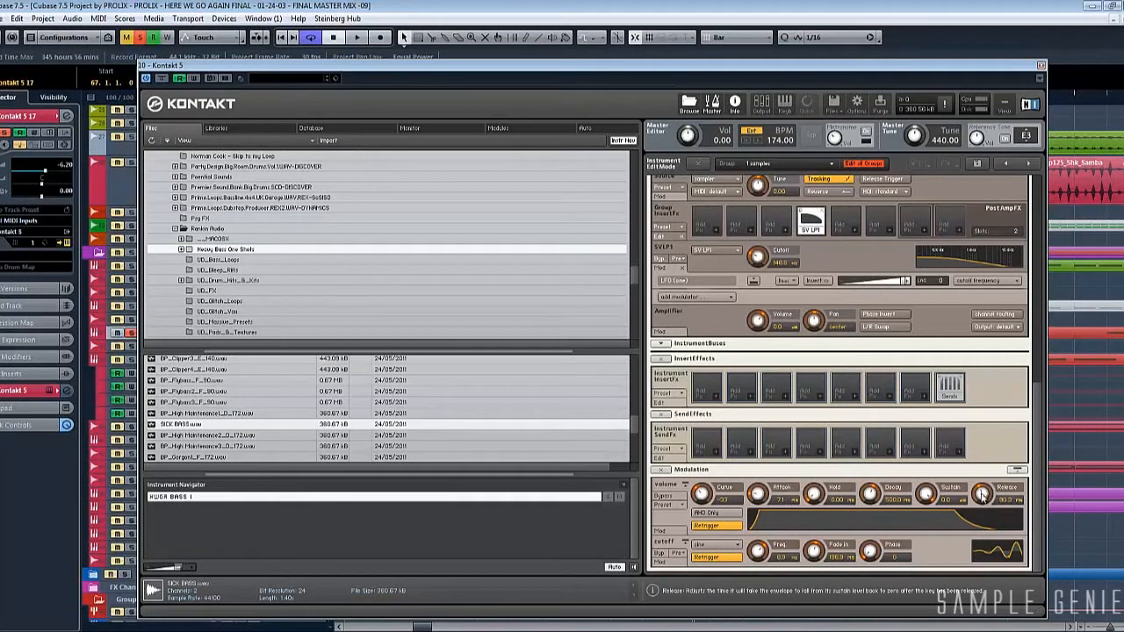
{"action": "mouse_move", "coordinate": [986, 495]}
{"action": "left_mouse_down"}
{"action": "mouse_move", "coordinate": [983, 485]}
{"action": "mouse_move", "coordinate": [981, 501]}
{"action": "left_mouse_up"}
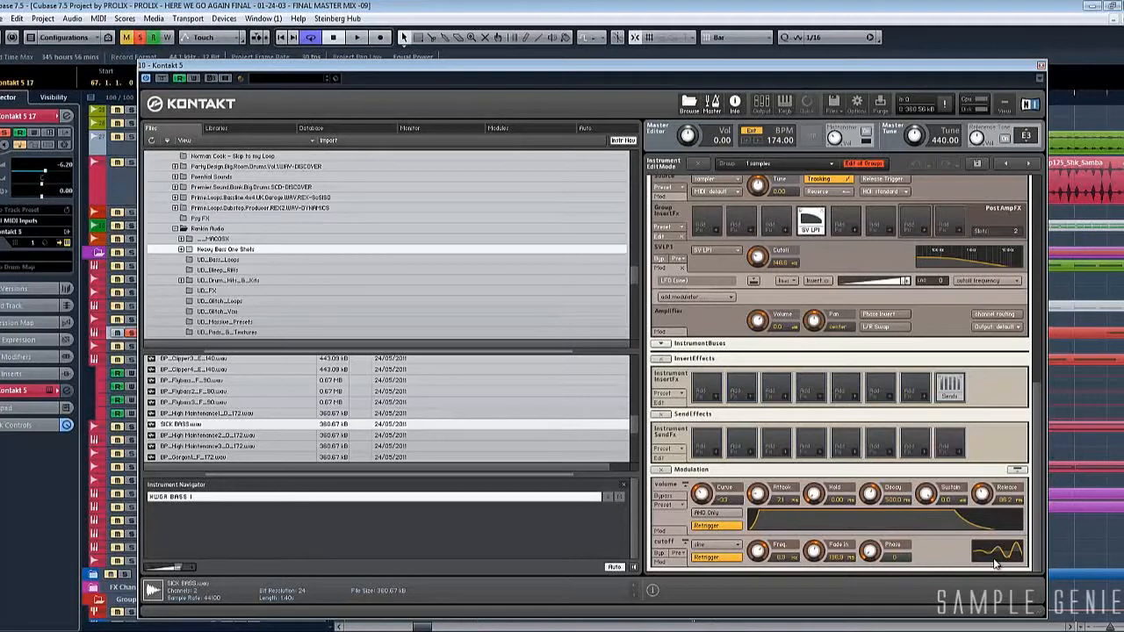
{"action": "left_click", "coordinate": [1040, 66]}
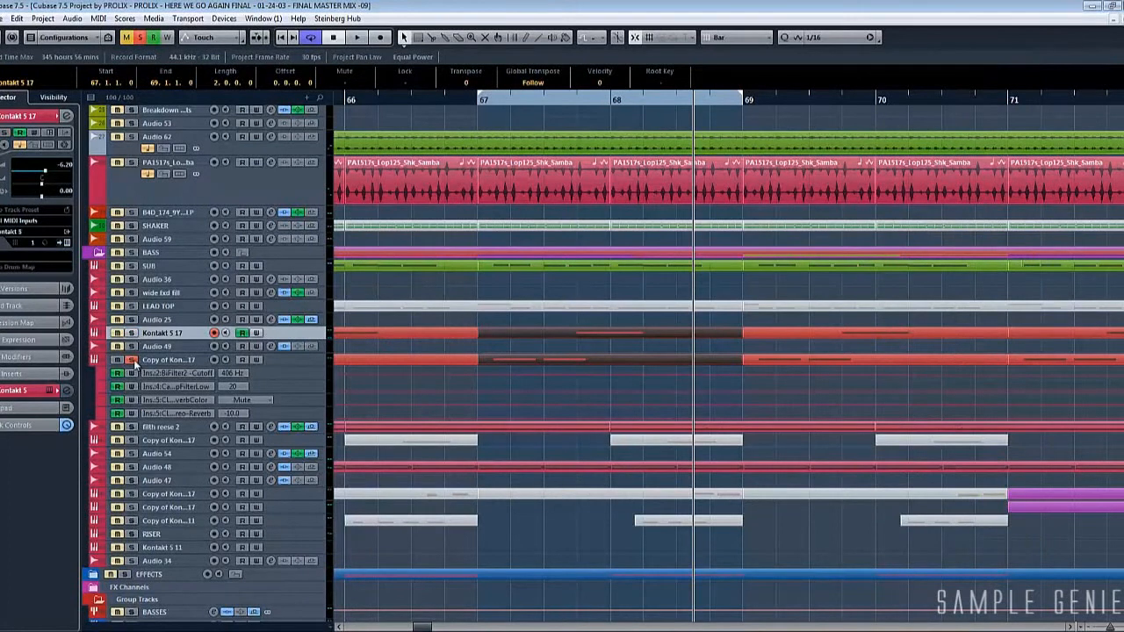
Step: Play the Copy of Kontakt track below Audio 49 on solo, and open its reese instrument in Kontakt
{"action": "key", "text": "space"}
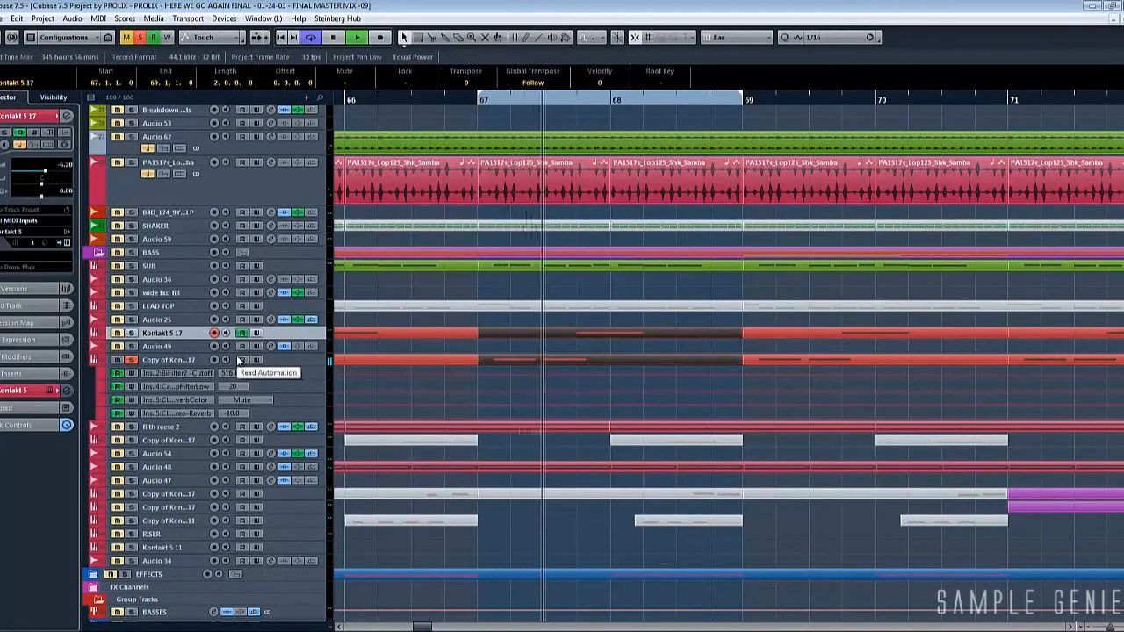
{"action": "left_click", "coordinate": [272, 366]}
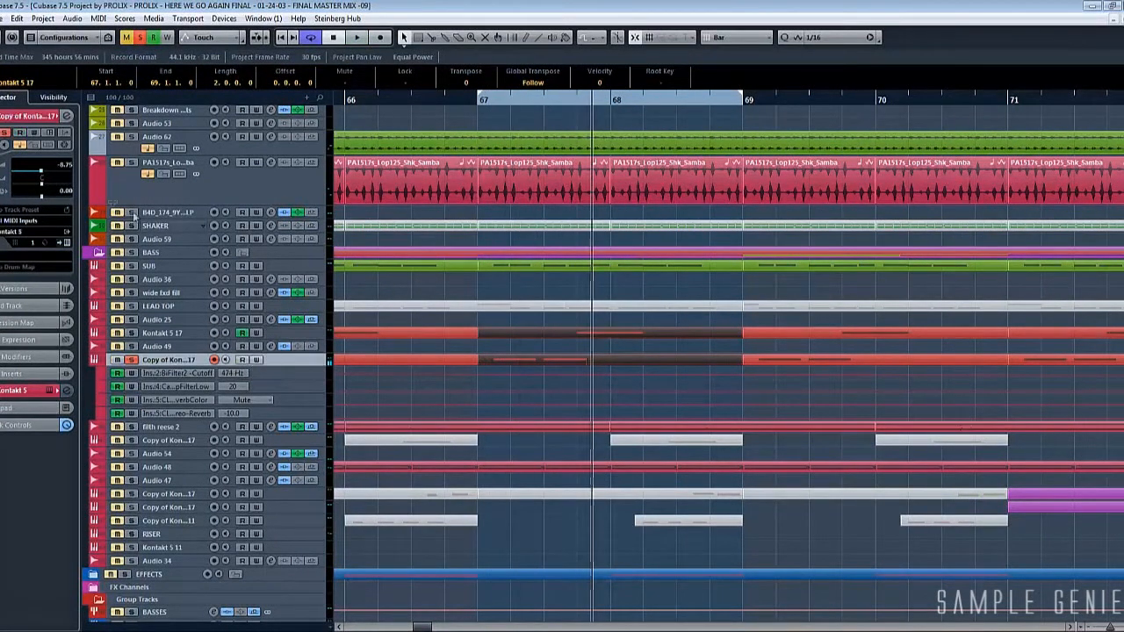
{"action": "left_click", "coordinate": [67, 243]}
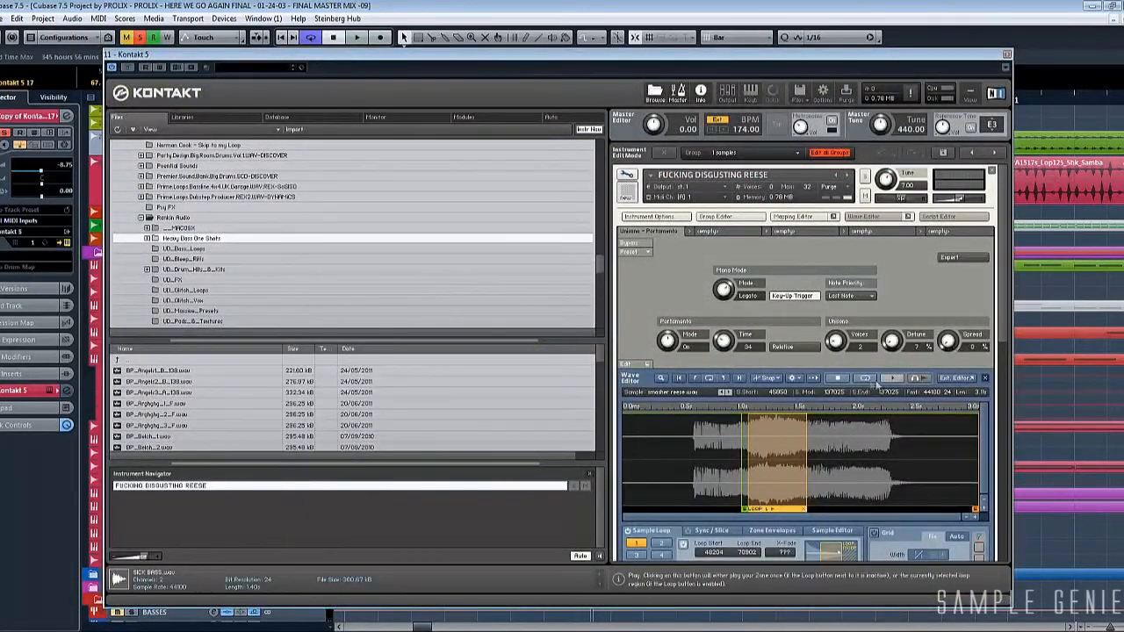
Step: Examine the reese instrument's sample loop, Ladder LP1 filter, insert effects and modulation envelopes
{"action": "scroll", "coordinate": [1020, 299], "scroll_direction": "down", "scroll_amount": 3}
{"action": "left_click_drag", "start_coordinate": [1001, 298], "coordinate": [1002, 365]}
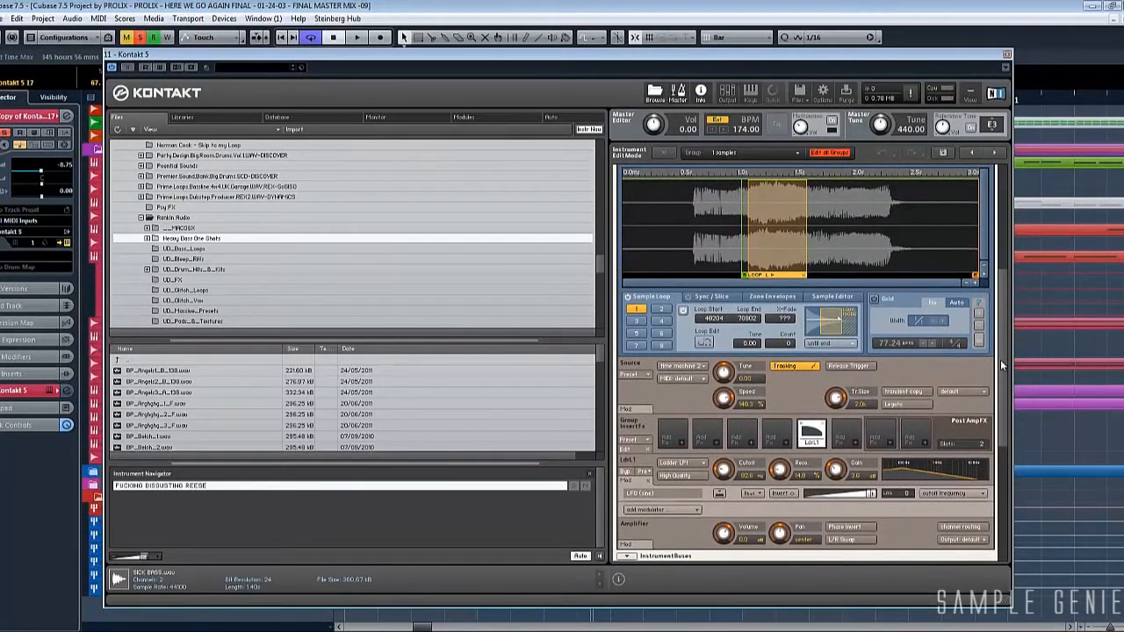
{"action": "scroll", "coordinate": [1002, 365], "scroll_direction": "down", "scroll_amount": 5}
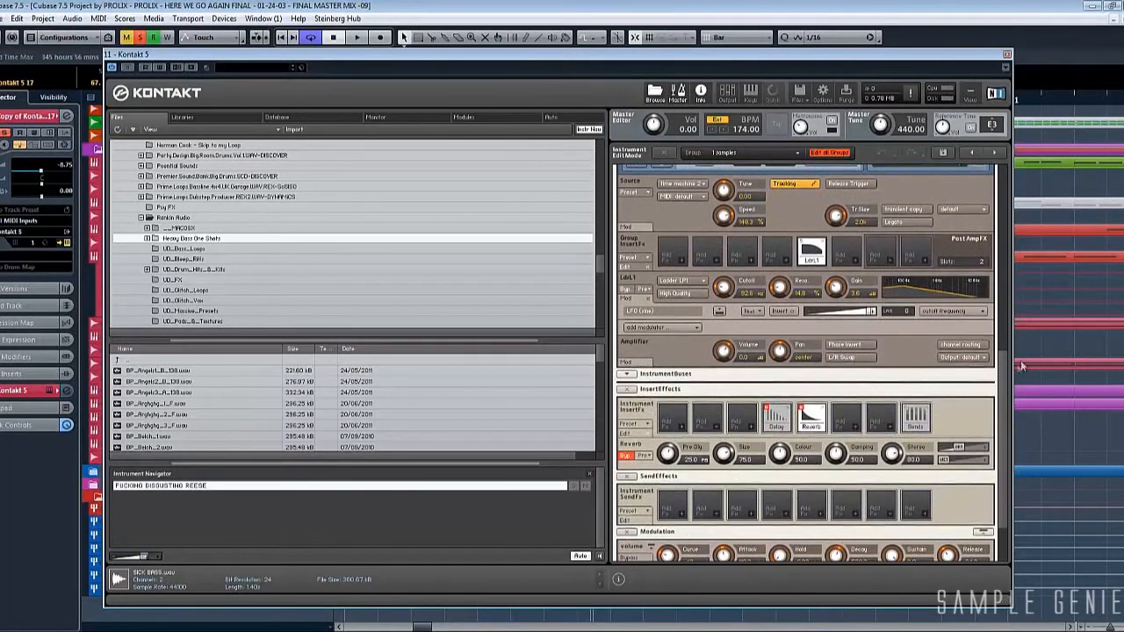
{"action": "scroll", "coordinate": [1009, 488], "scroll_direction": "down", "scroll_amount": 2}
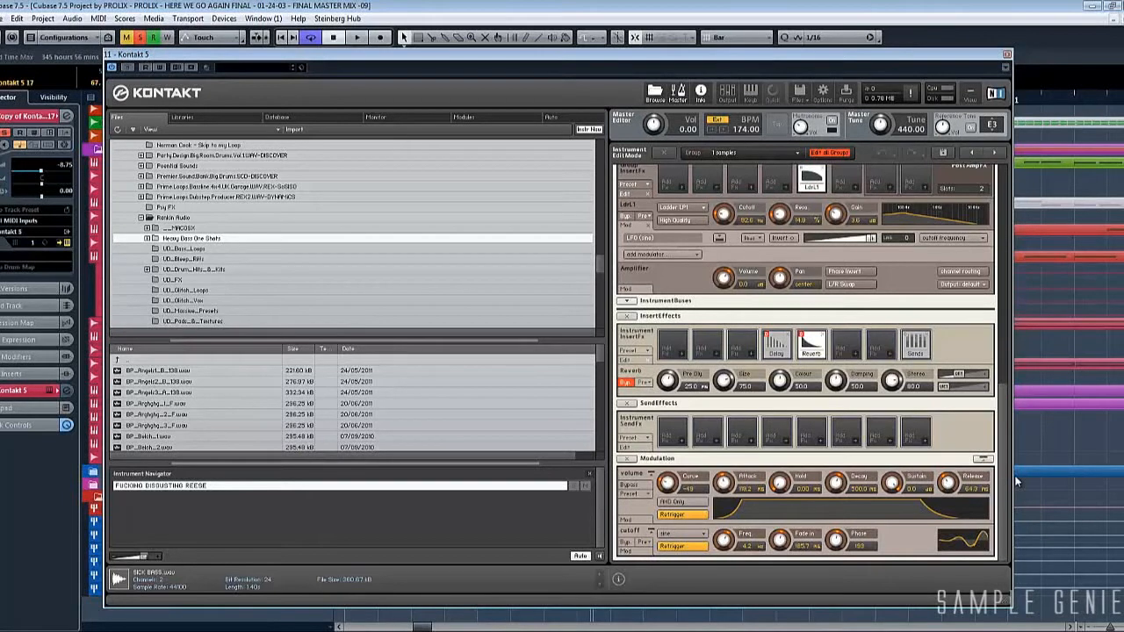
{"action": "left_click_drag", "start_coordinate": [1008, 453], "coordinate": [1000, 302]}
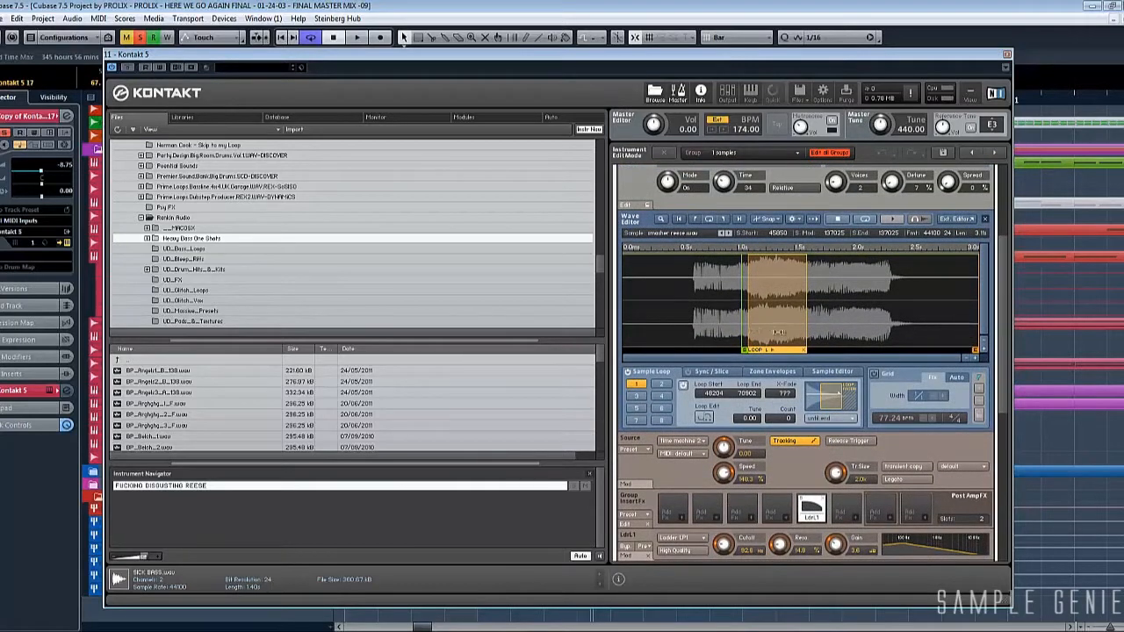
Step: Try the sample start at the beginning of the reese waveform with the ladder filter bypassed, and return the start to the loop
{"action": "left_click_drag", "start_coordinate": [743, 350], "coordinate": [696, 350]}
{"action": "left_click", "coordinate": [801, 498]}
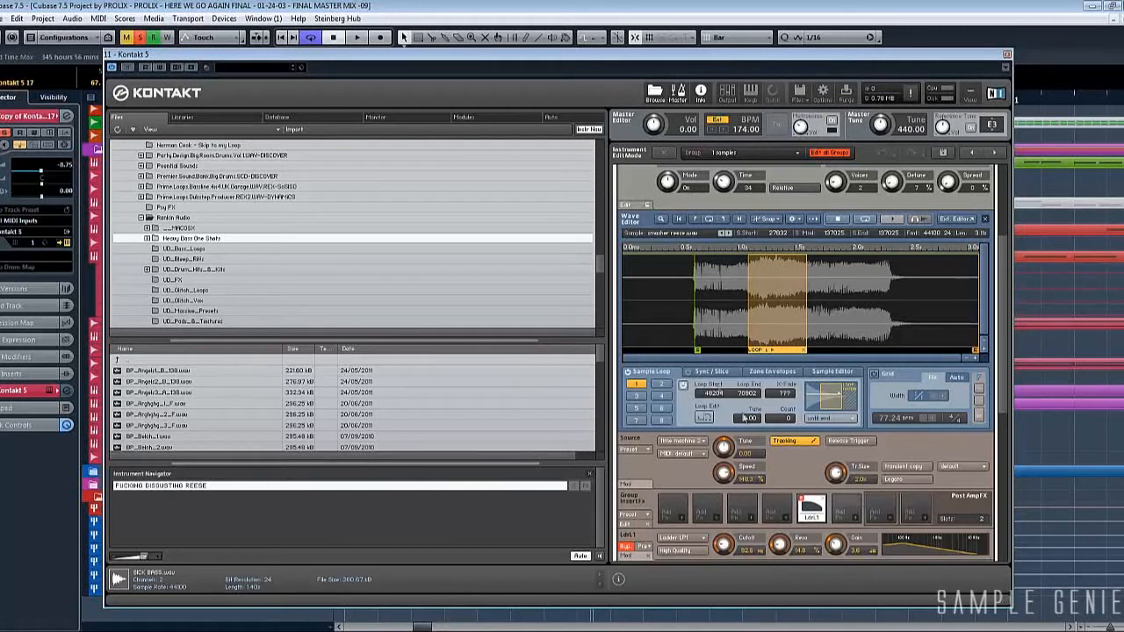
{"action": "left_click_drag", "start_coordinate": [698, 350], "coordinate": [749, 350]}
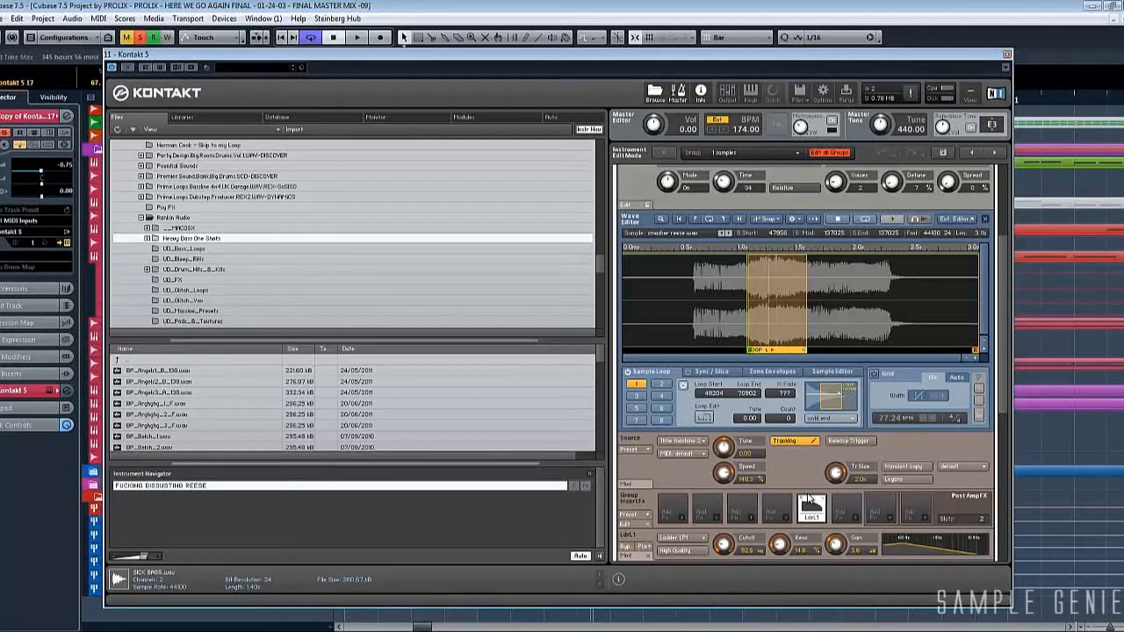
Step: Set the reese sample's start to 43276, just before the loop, and move its end to where the sound fades out
{"action": "left_click_drag", "start_coordinate": [745, 353], "coordinate": [736, 352]}
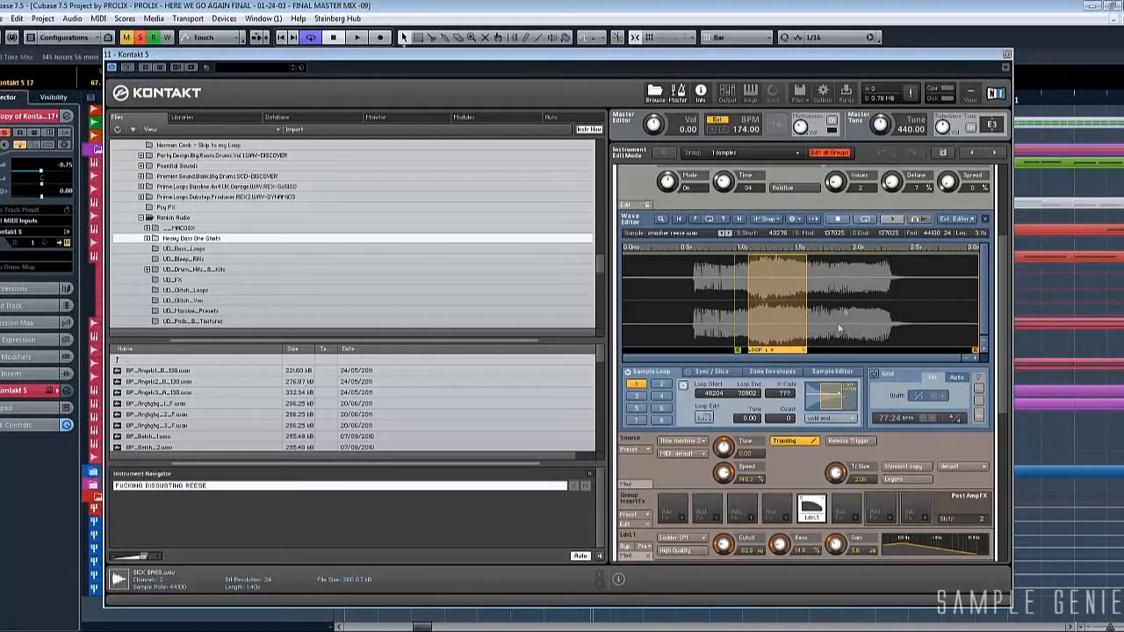
{"action": "left_click_drag", "start_coordinate": [975, 350], "coordinate": [884, 345]}
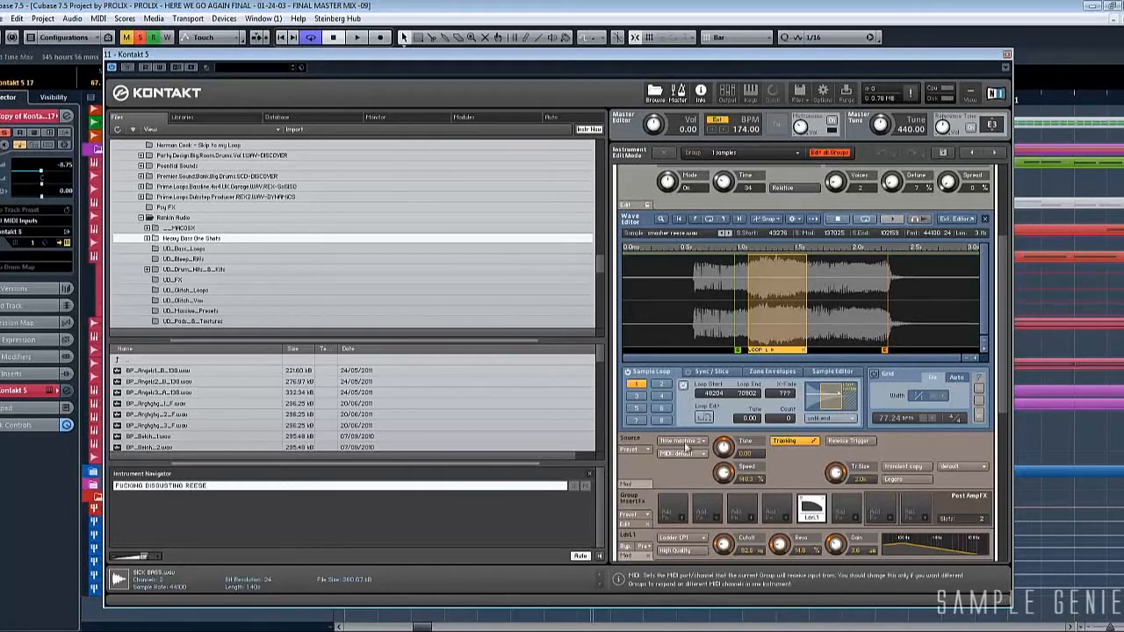
Step: Change the reese's source mode from Time Machine 2 to Sampler and turn on Reverse
{"action": "left_click", "coordinate": [687, 440]}
{"action": "left_click", "coordinate": [678, 380]}
{"action": "left_click", "coordinate": [788, 455]}
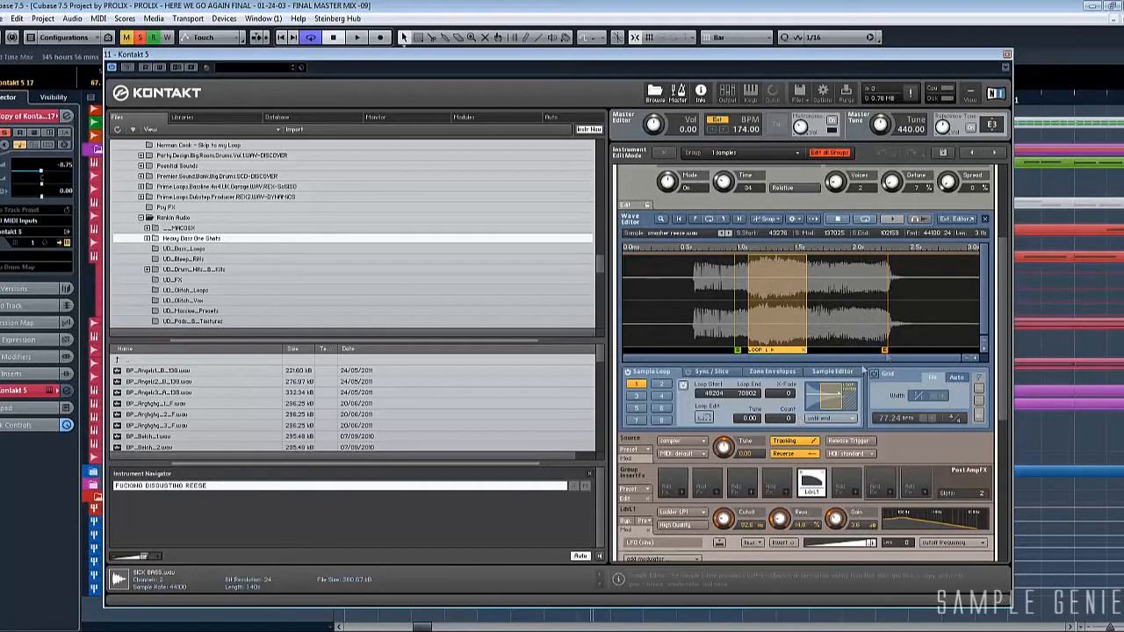
Step: Move the reese sample's end to about 2.0 s and add a second pitch bend modulator to the Source module
{"action": "left_click_drag", "start_coordinate": [885, 350], "coordinate": [852, 351]}
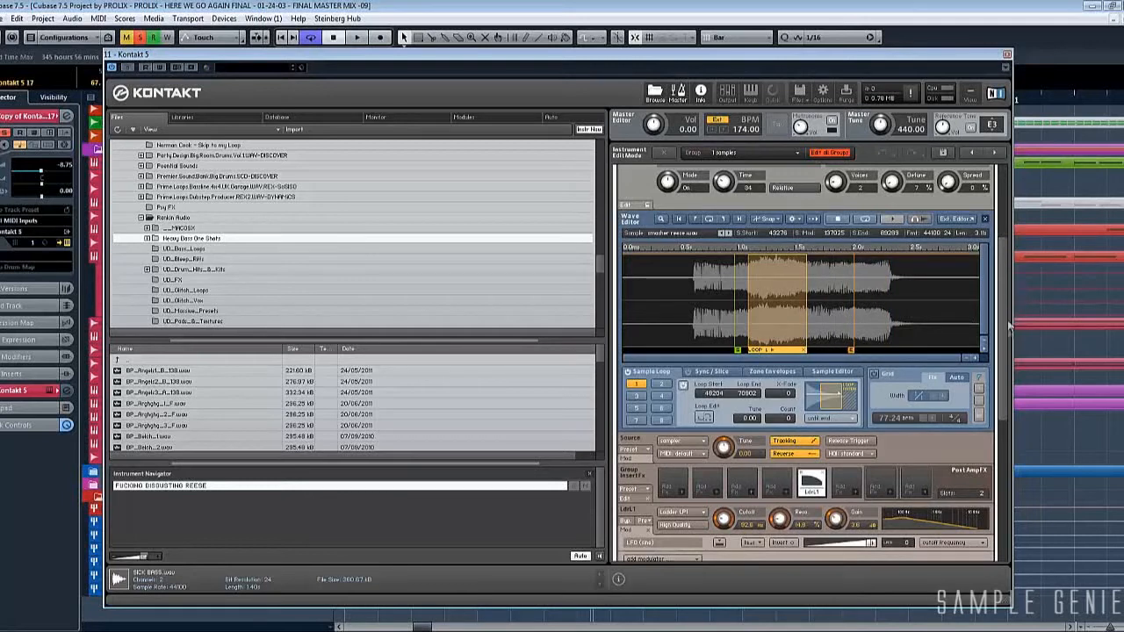
{"action": "scroll", "coordinate": [711, 386], "scroll_direction": "down", "scroll_amount": 3}
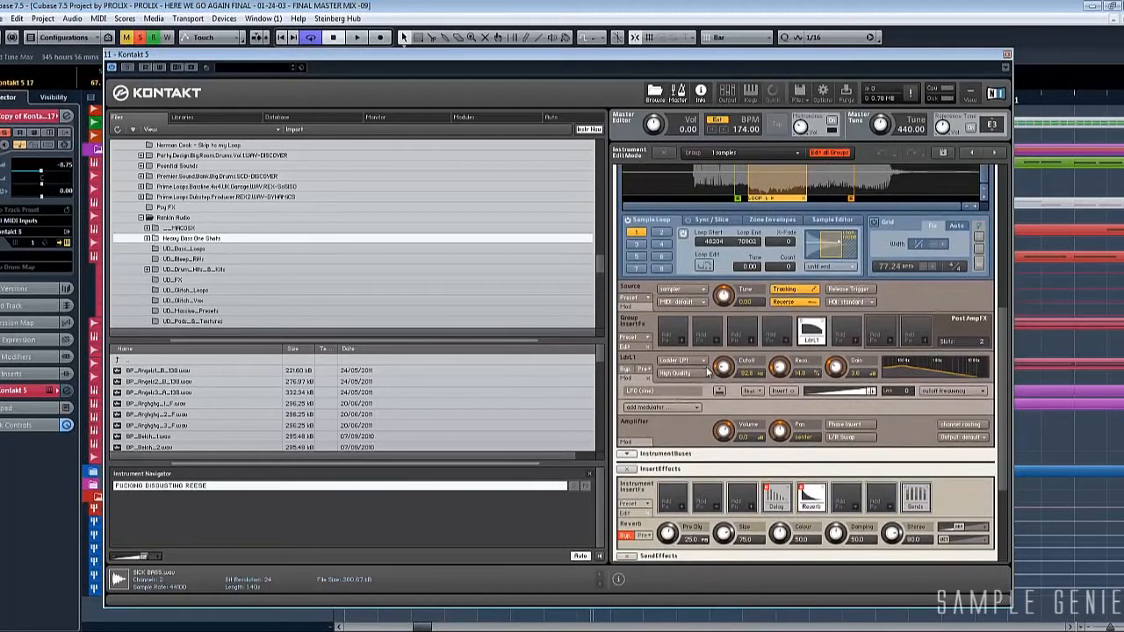
{"action": "left_click", "coordinate": [646, 303]}
{"action": "left_click", "coordinate": [654, 335]}
{"action": "mouse_move", "coordinate": [652, 349]}
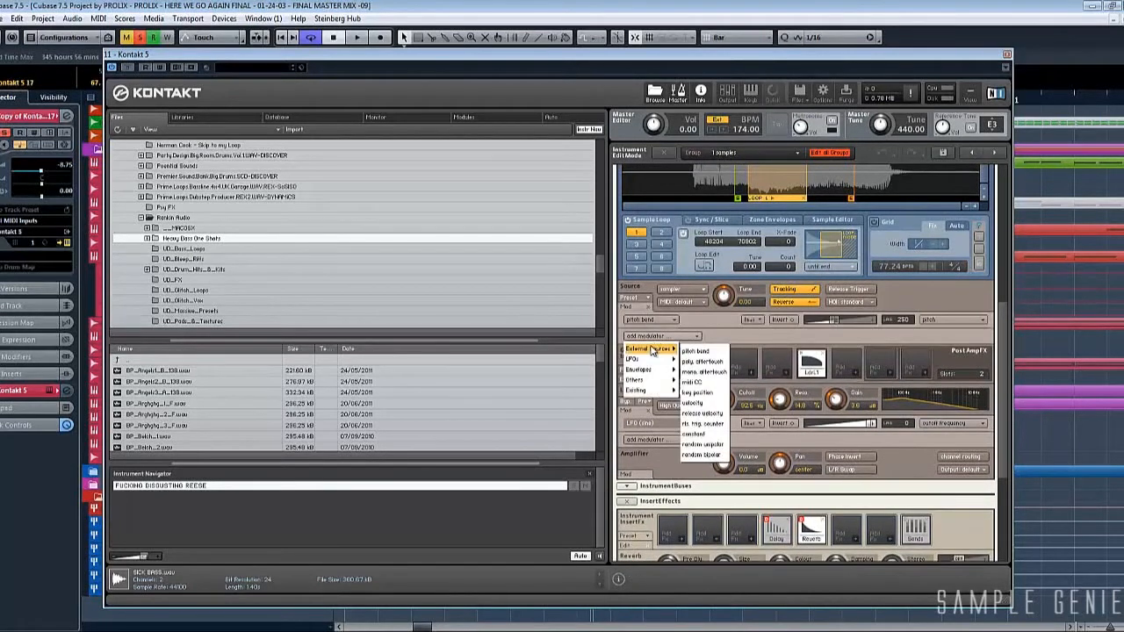
{"action": "left_click", "coordinate": [695, 352]}
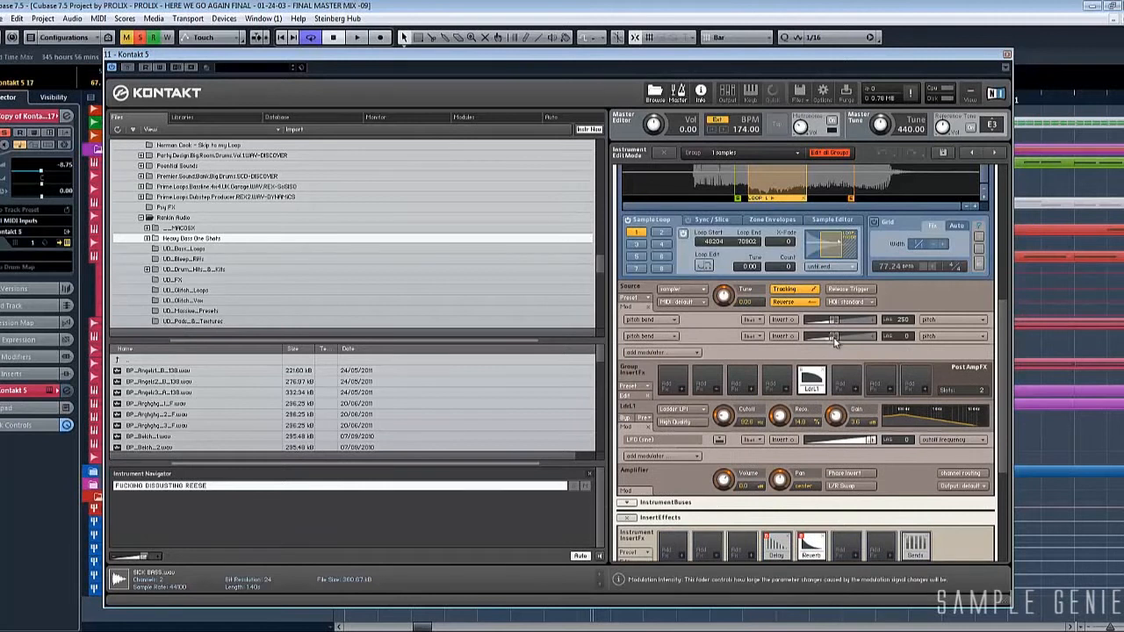
Step: Add a flexible envelope modulating the source's pitch and shape its curve as a fast decay down to zero
{"action": "left_click", "coordinate": [660, 352]}
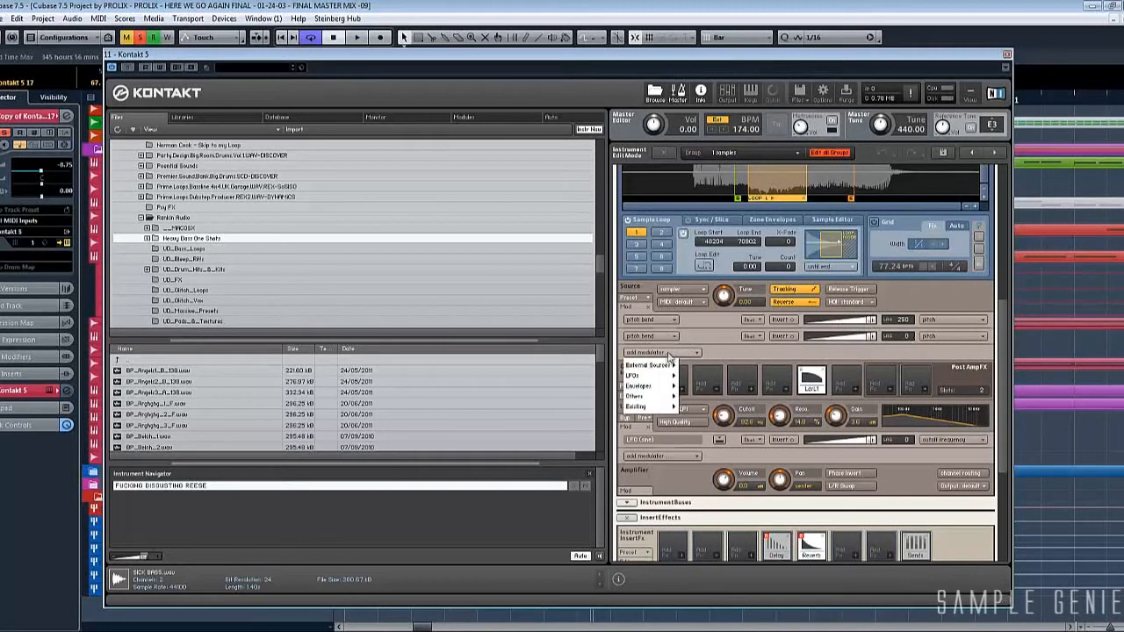
{"action": "mouse_move", "coordinate": [655, 389]}
{"action": "left_click", "coordinate": [704, 398]}
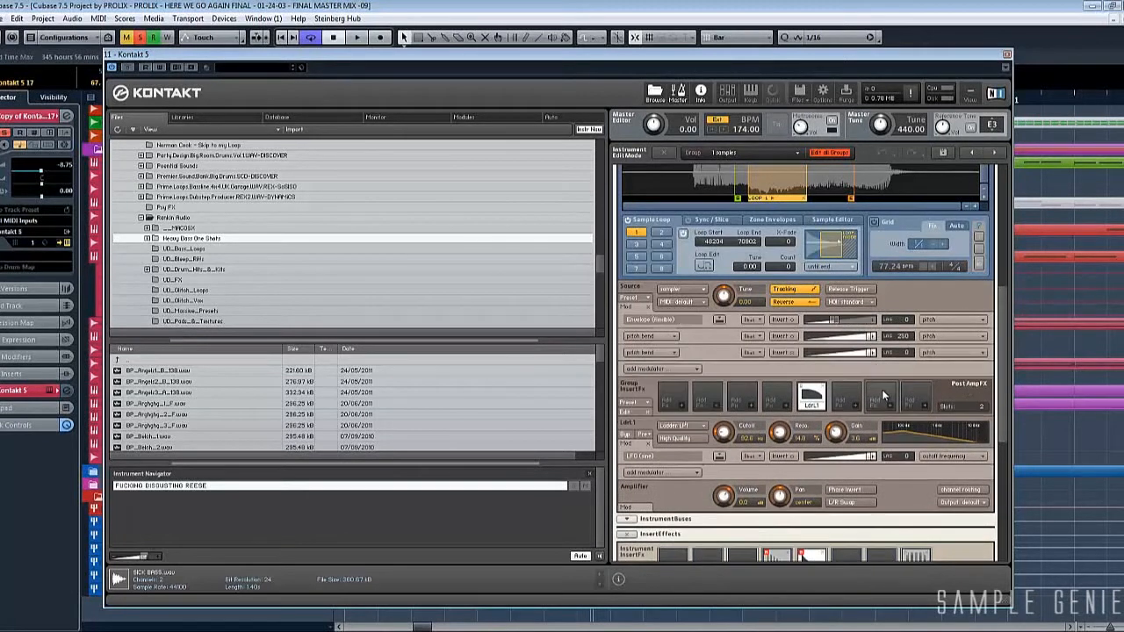
{"action": "left_click_drag", "start_coordinate": [1001, 393], "coordinate": [996, 555]}
{"action": "left_click_drag", "start_coordinate": [707, 500], "coordinate": [601, 502]}
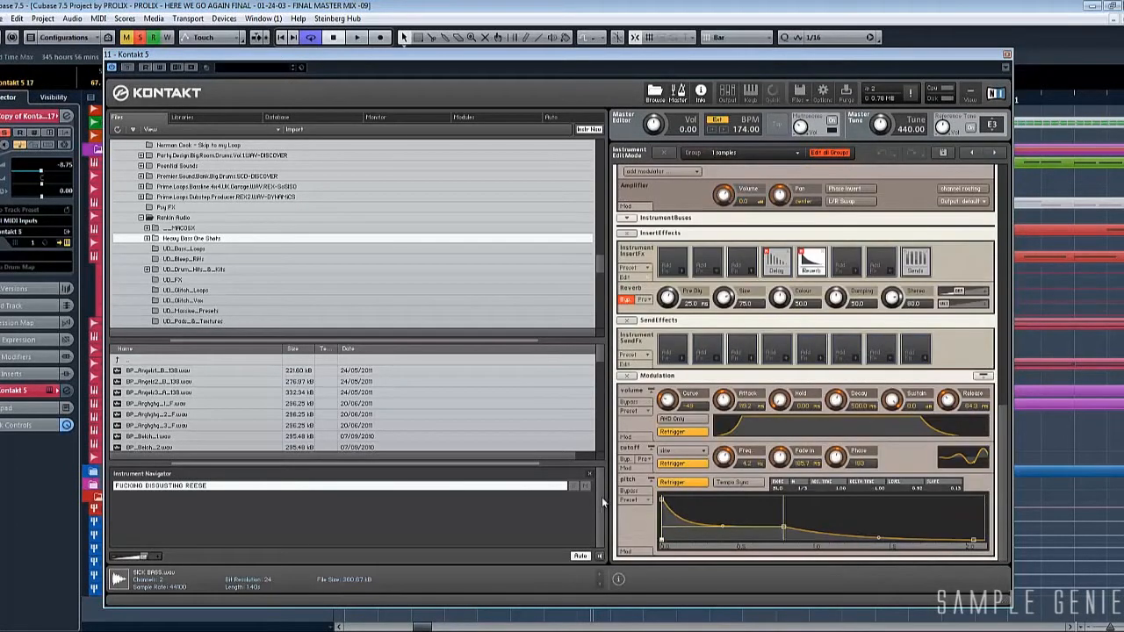
{"action": "left_click_drag", "start_coordinate": [791, 530], "coordinate": [727, 547]}
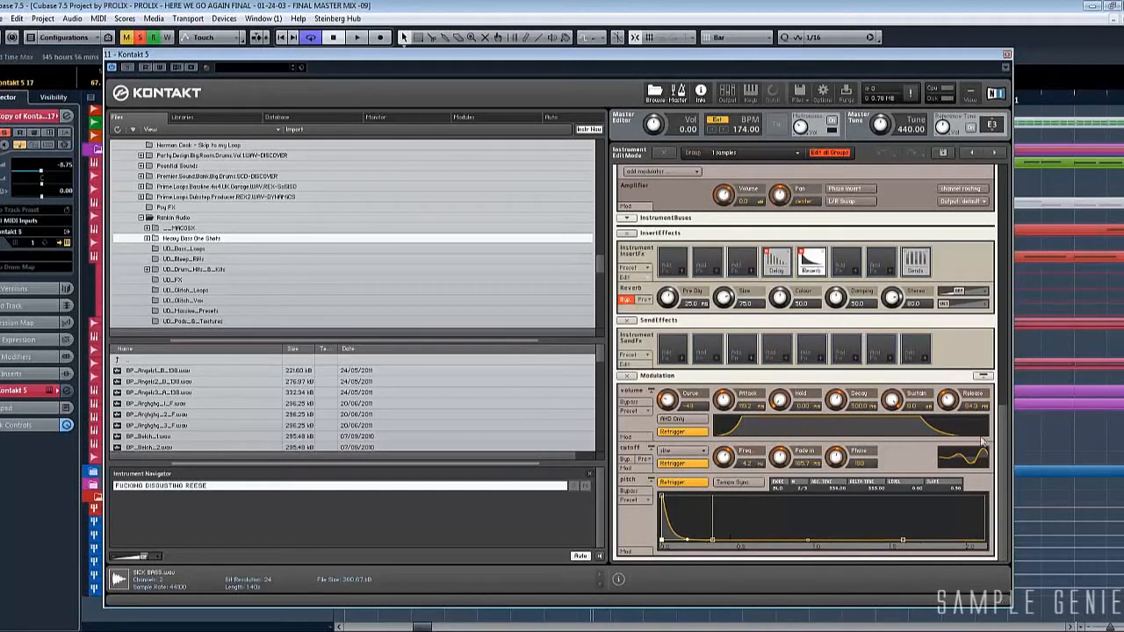
Step: Turn off Reverse on the source and raise the flexible envelope's pitch modulation intensity to maximum
{"action": "left_click_drag", "start_coordinate": [993, 443], "coordinate": [994, 309]}
{"action": "left_click", "coordinate": [801, 336]}
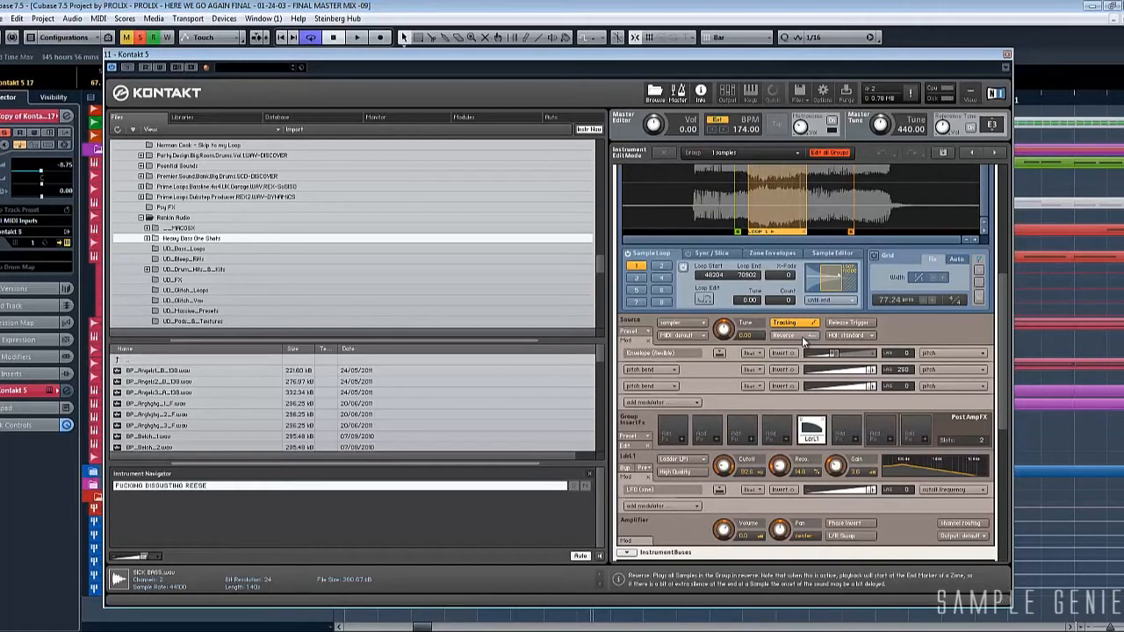
{"action": "left_click_drag", "start_coordinate": [834, 353], "coordinate": [881, 353]}
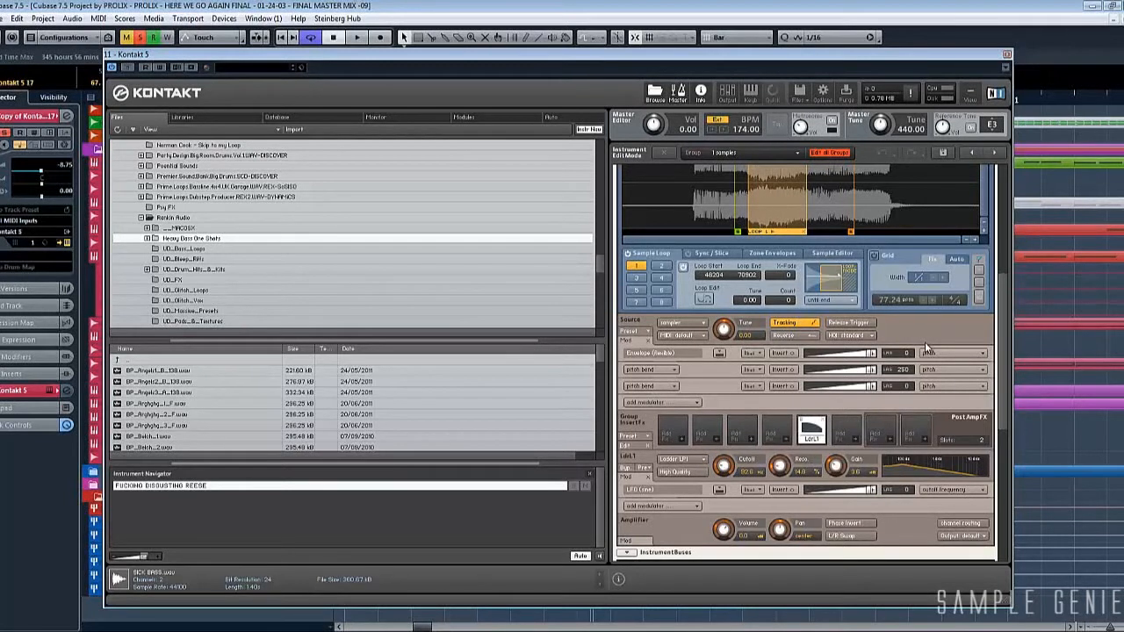
Step: Close the reese instrument and set the arrangement's loop range to bars 73 to 81
{"action": "left_click_drag", "start_coordinate": [1005, 320], "coordinate": [1010, 66]}
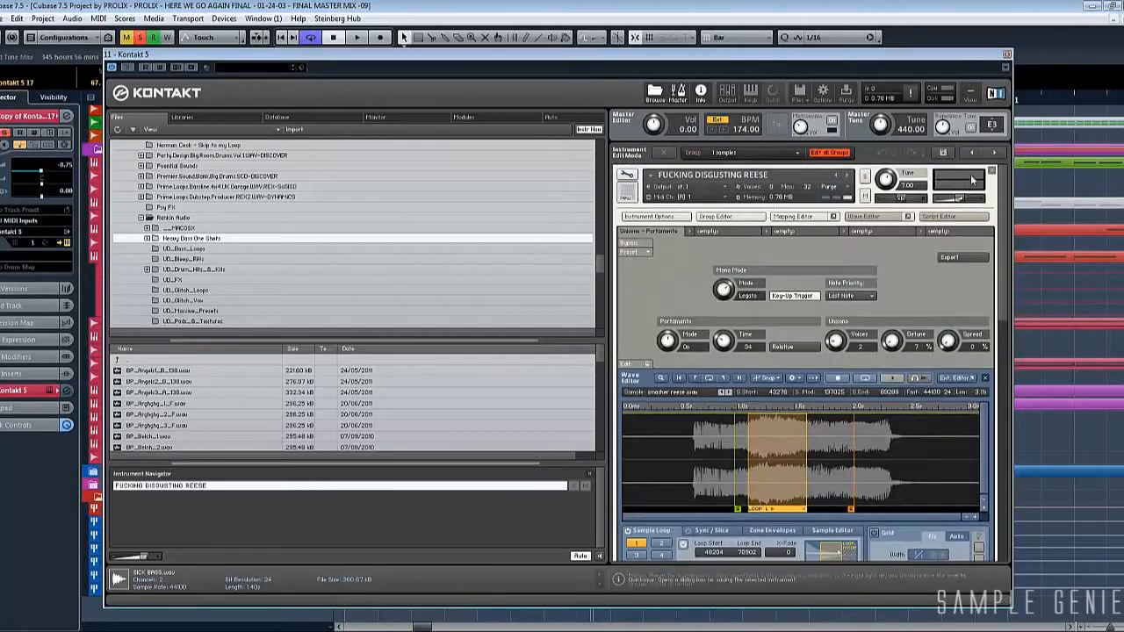
{"action": "left_click", "coordinate": [1006, 54]}
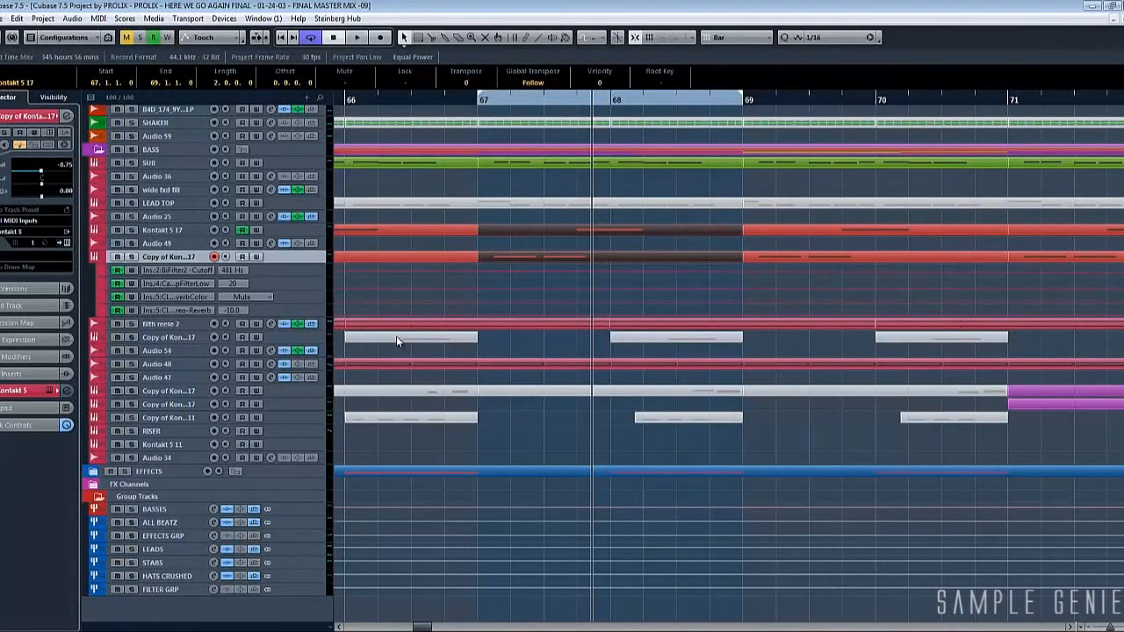
{"action": "key", "text": "g"}
{"action": "key", "text": "g"}
{"action": "key", "text": "g"}
{"action": "key", "text": "g"}
{"action": "key", "text": "g"}
{"action": "key", "text": "g"}
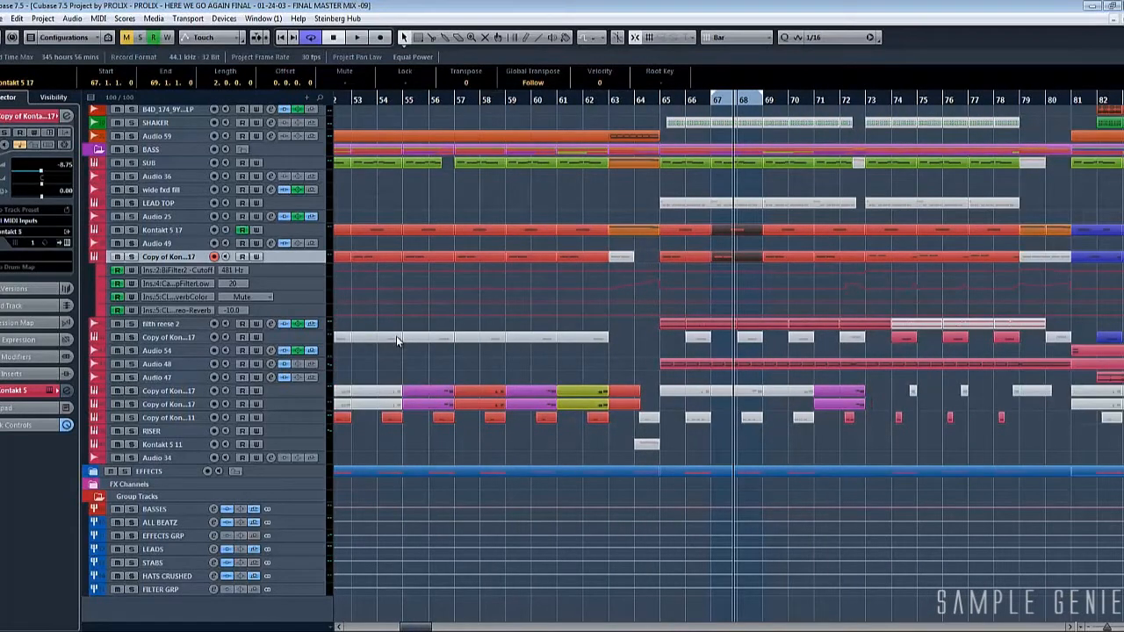
{"action": "key", "text": "g"}
{"action": "key", "text": "g"}
{"action": "key", "text": "g"}
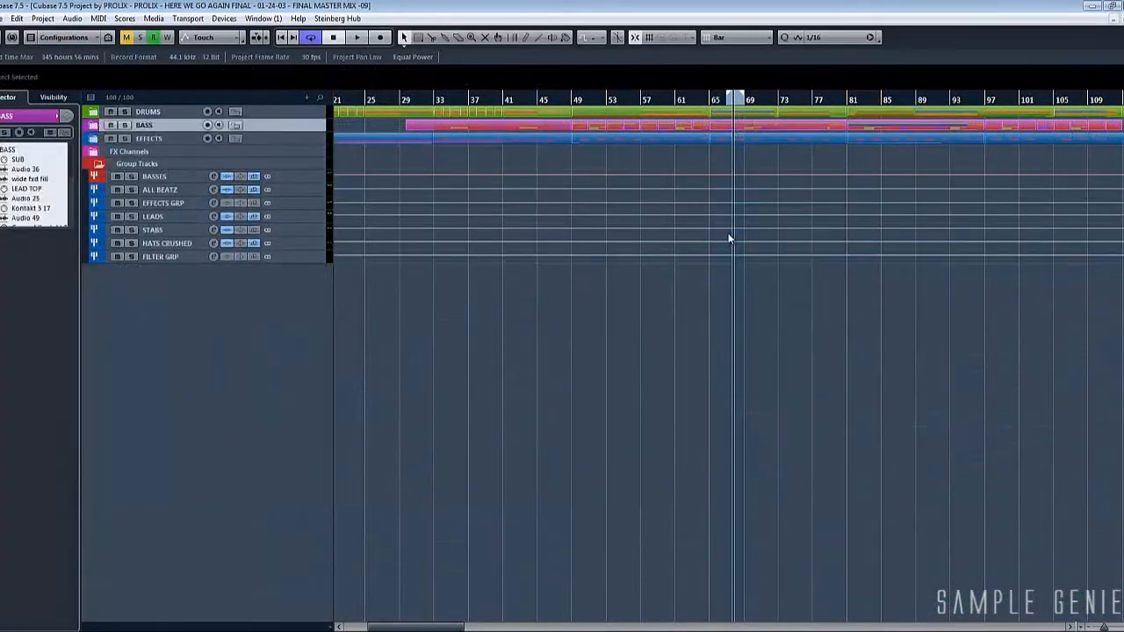
{"action": "left_click_drag", "start_coordinate": [746, 100], "coordinate": [849, 104]}
{"action": "left_click_drag", "start_coordinate": [729, 99], "coordinate": [780, 103]}
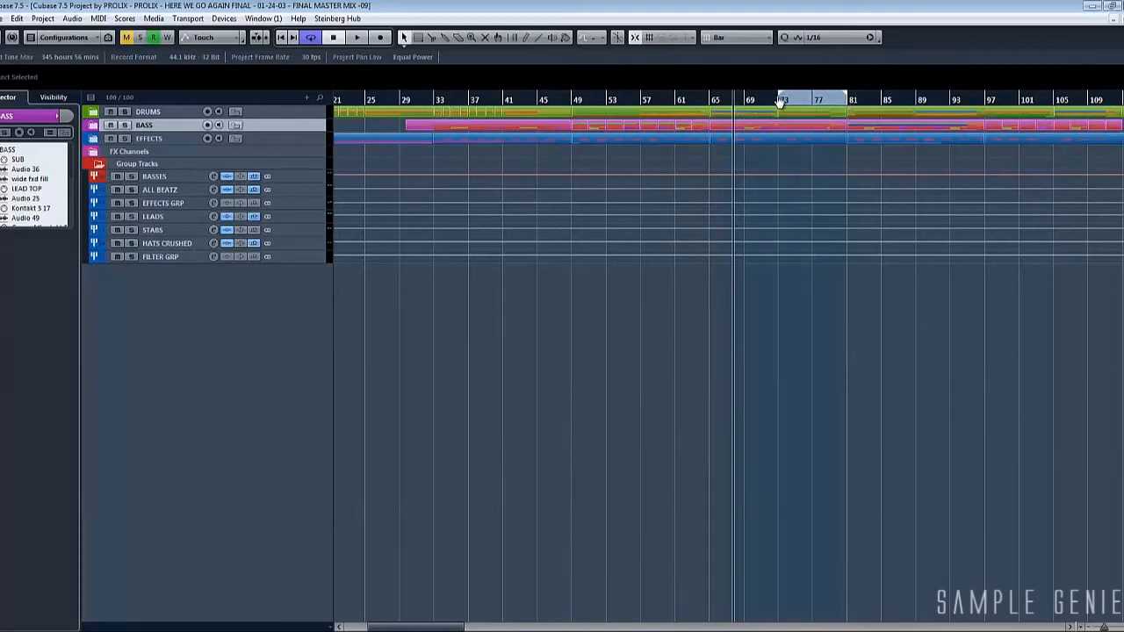
Step: Open the MixConsole and play back the looped section with all groups audible
{"action": "key", "text": "F3"}
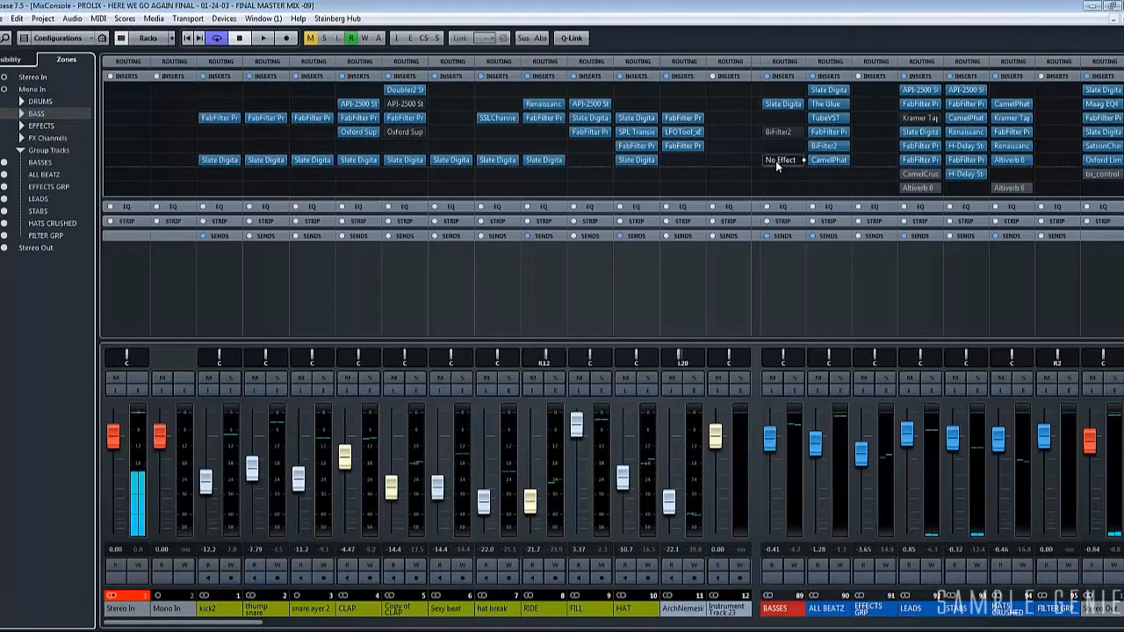
{"action": "key", "text": "space"}
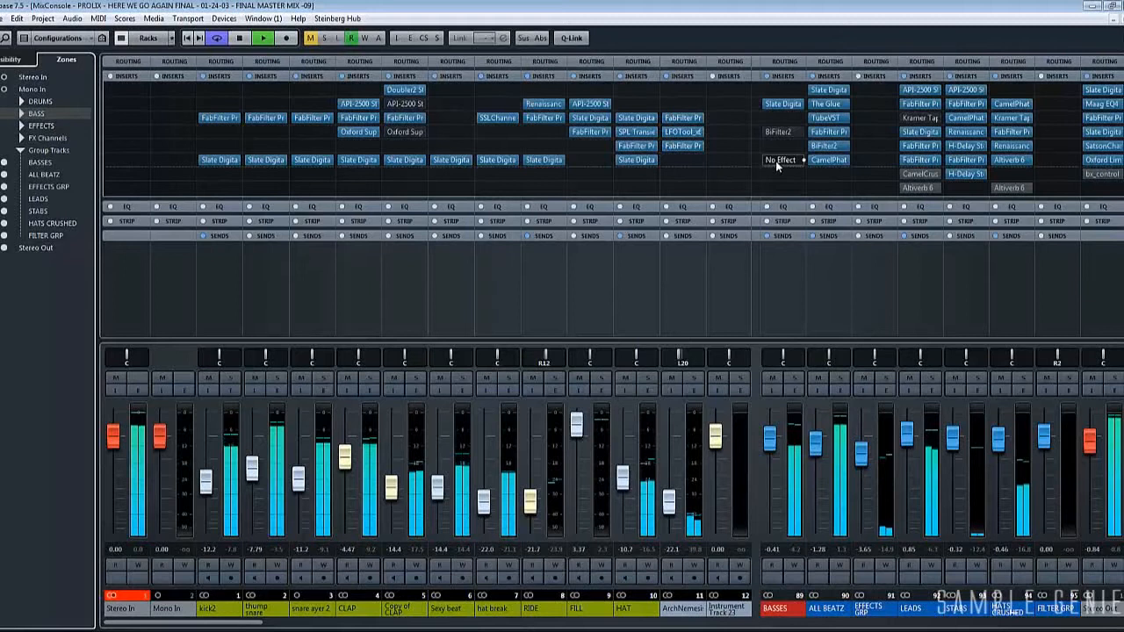
{"action": "key", "text": "space"}
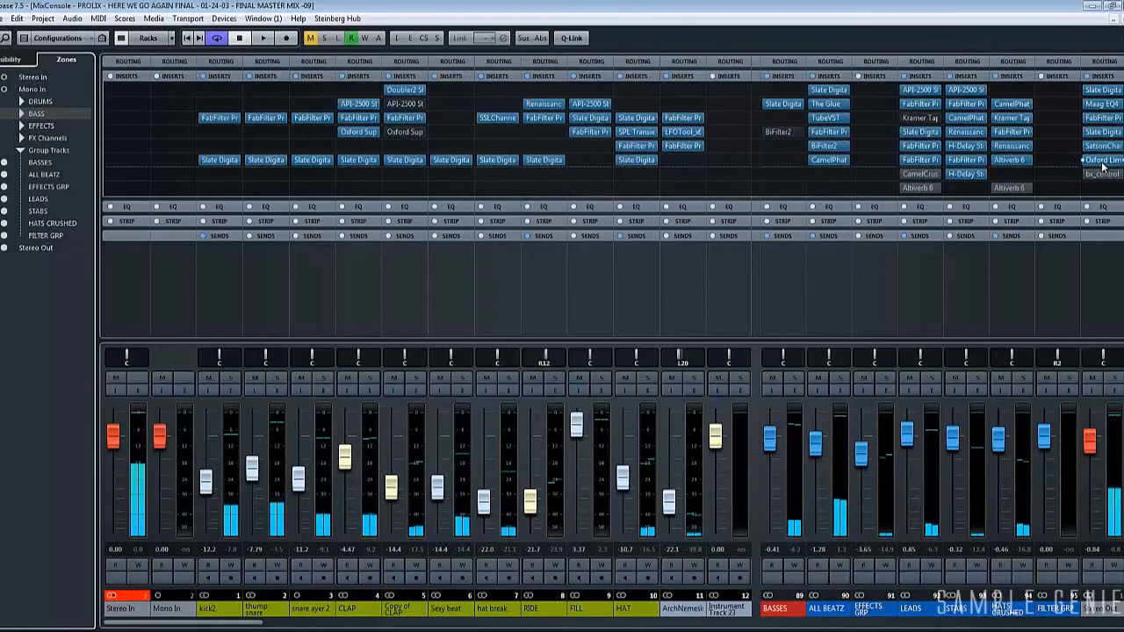
Step: Mute the LEADS group and audition the looped section without it
{"action": "left_click", "coordinate": [909, 379]}
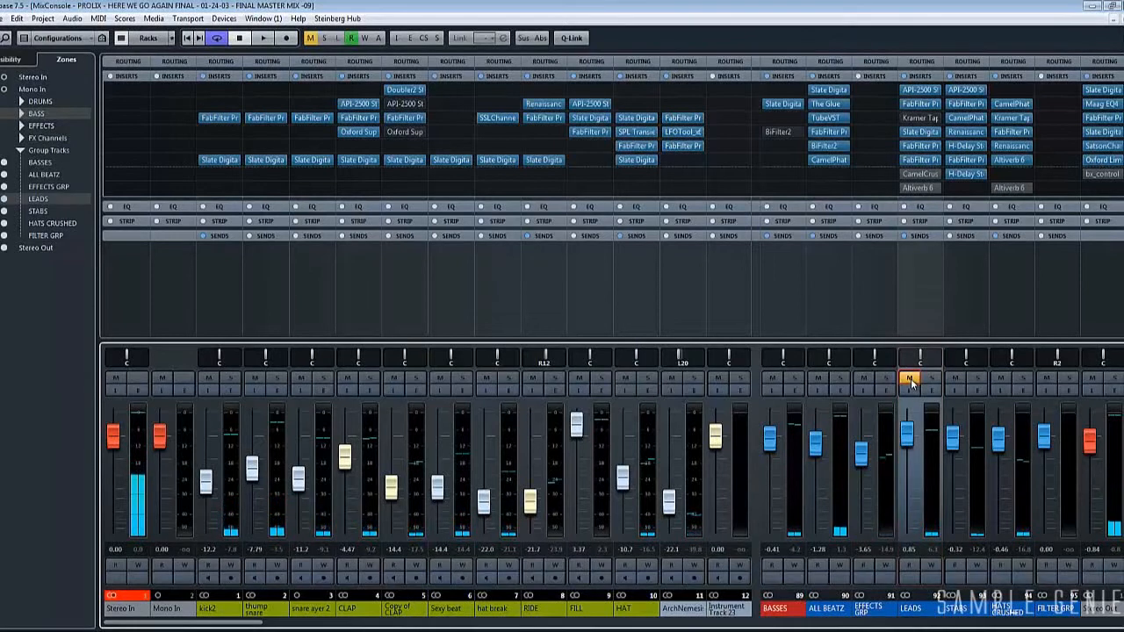
{"action": "key", "text": "space"}
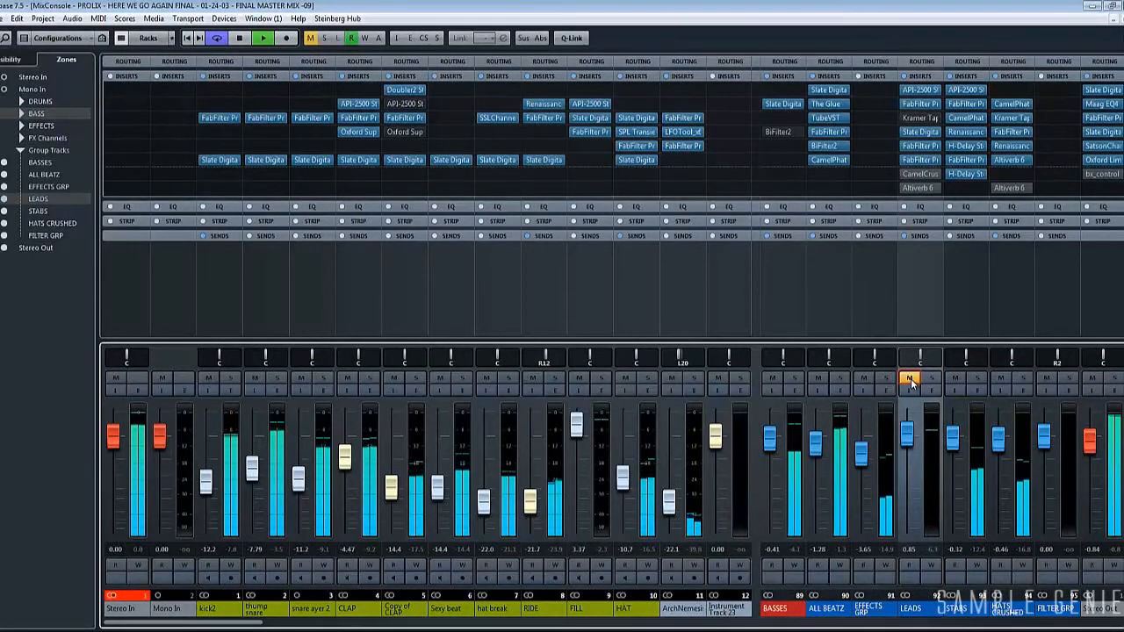
{"action": "key", "text": "space"}
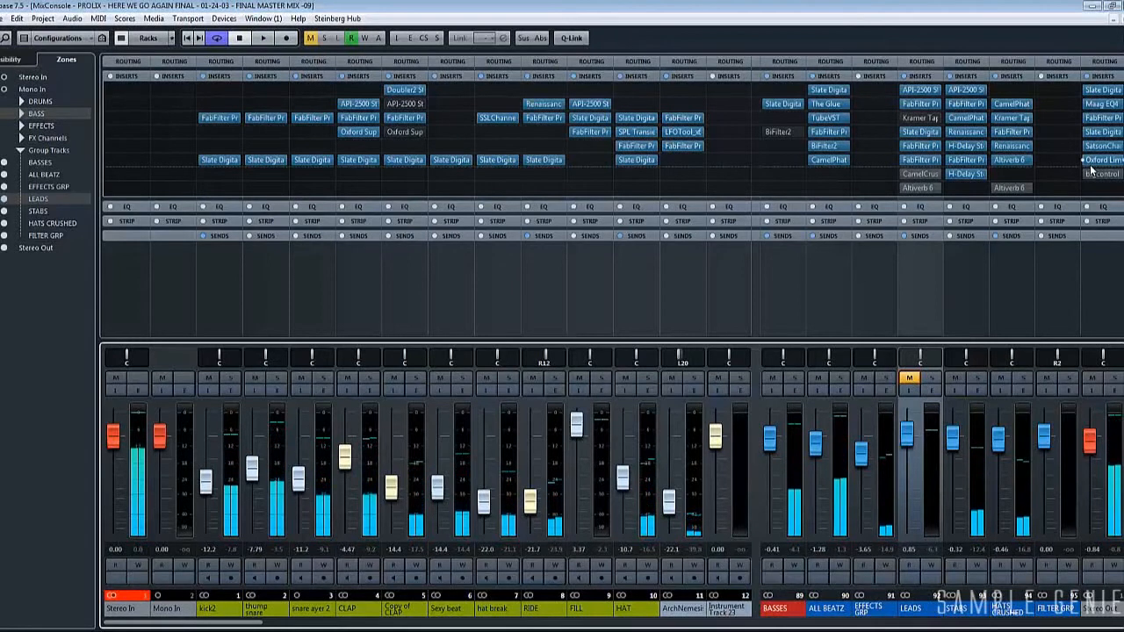
Step: Examine the console and drive settings of the first Slate Digital Virtual Mixbuss insert on Stereo Out
{"action": "left_click", "coordinate": [1103, 92]}
{"action": "left_click_drag", "start_coordinate": [866, 121], "coordinate": [483, 67]}
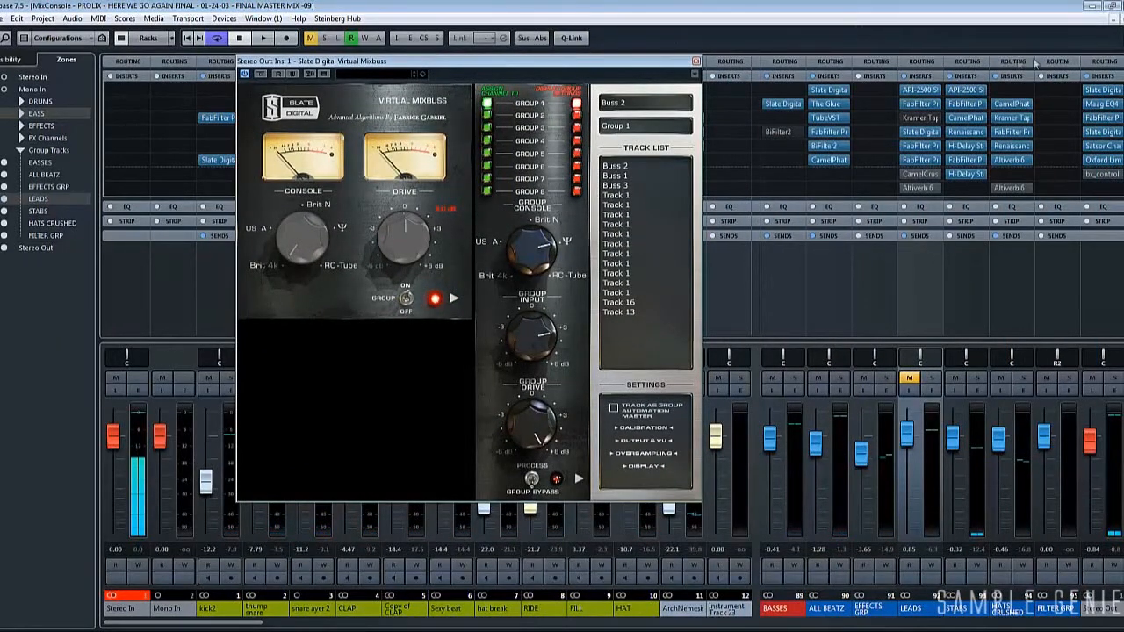
{"action": "left_click", "coordinate": [697, 63]}
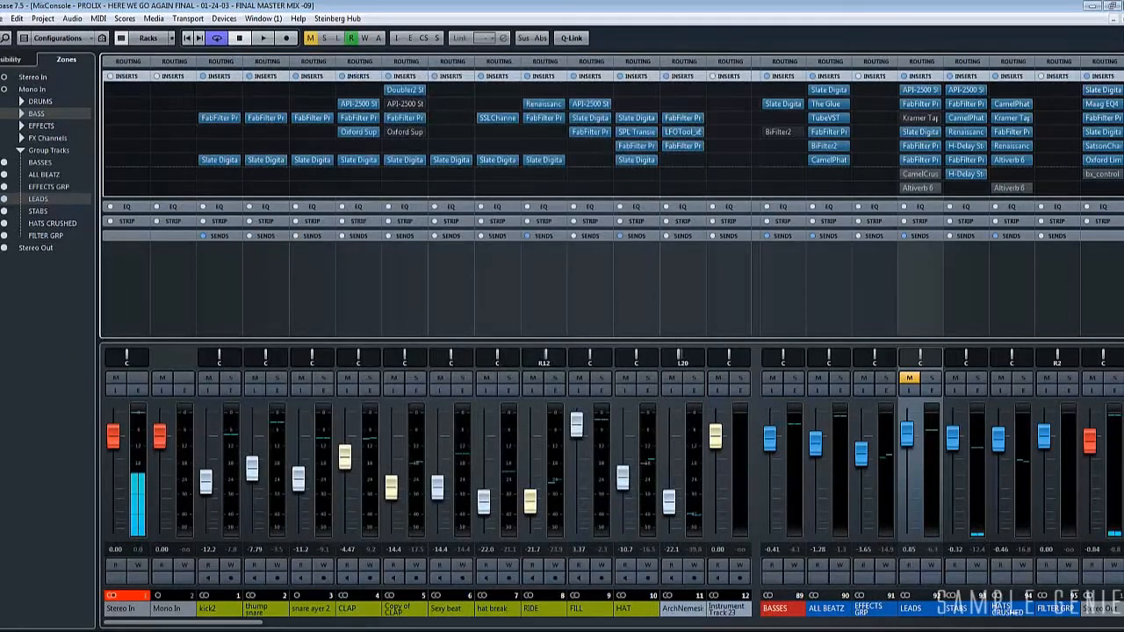
Step: Examine the Maag EQ4 and FabFilter Pro-Q settings on Stereo Out, and close both plug-ins
{"action": "left_click", "coordinate": [1104, 104]}
{"action": "left_click", "coordinate": [1105, 117]}
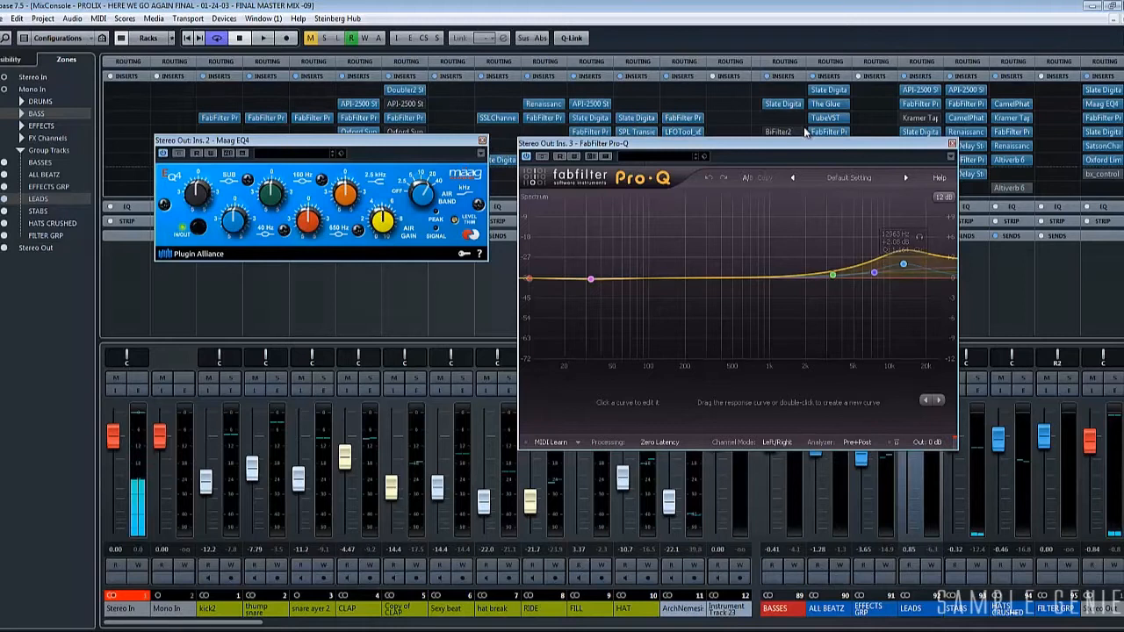
{"action": "left_click", "coordinate": [951, 143]}
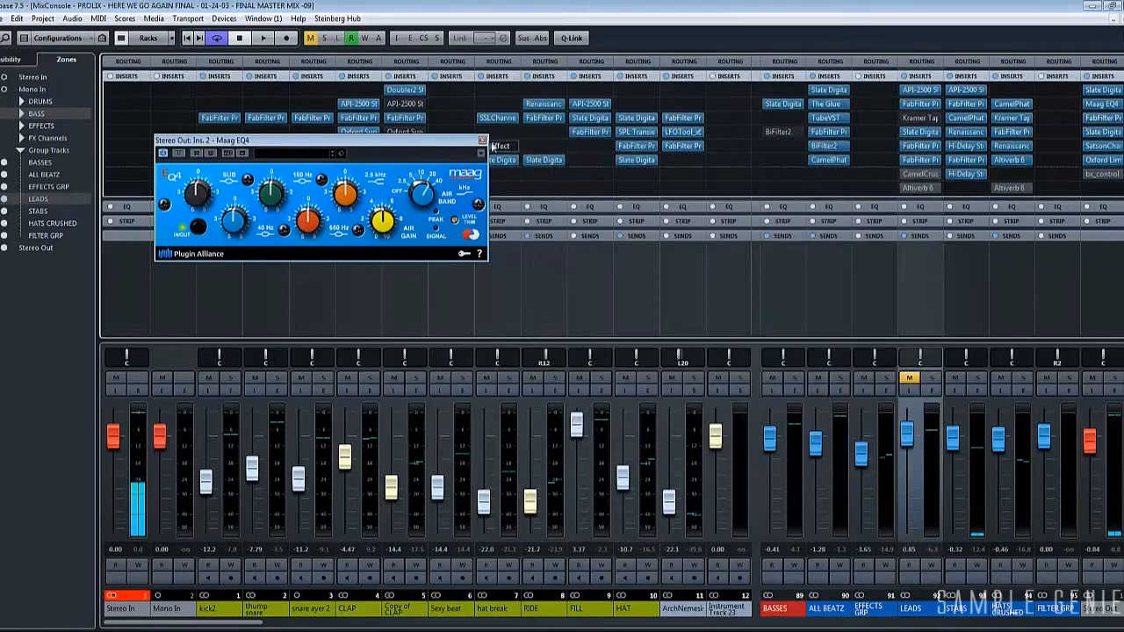
{"action": "left_click", "coordinate": [482, 141]}
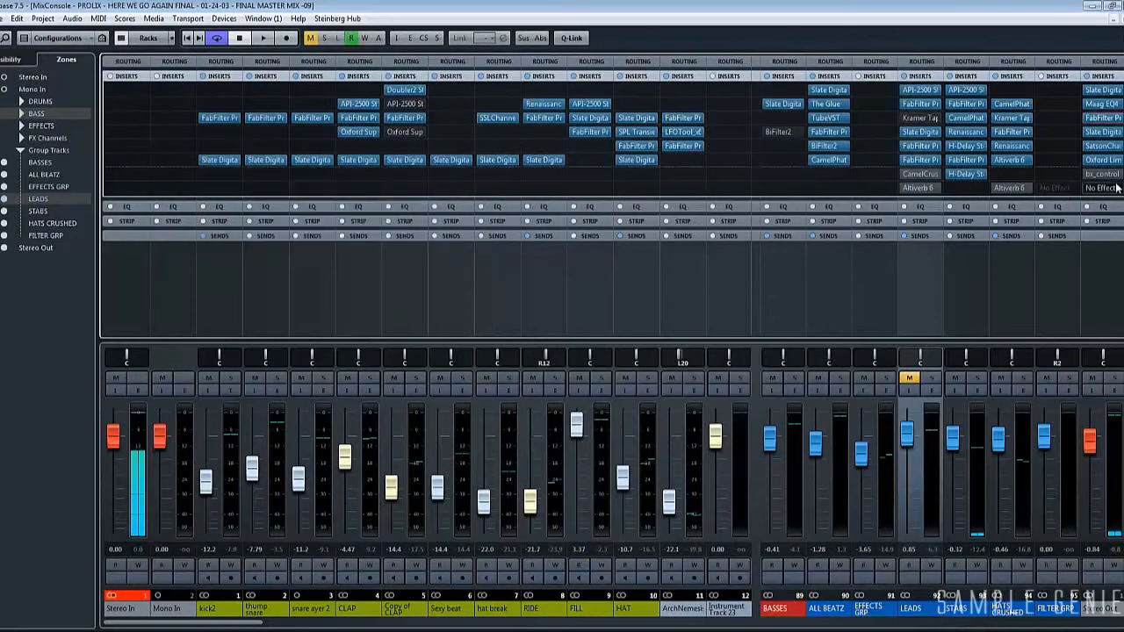
Step: Examine the second Virtual Mixbuss and the SatsonChannel insert on Stereo Out, closing each one
{"action": "left_click", "coordinate": [1101, 133]}
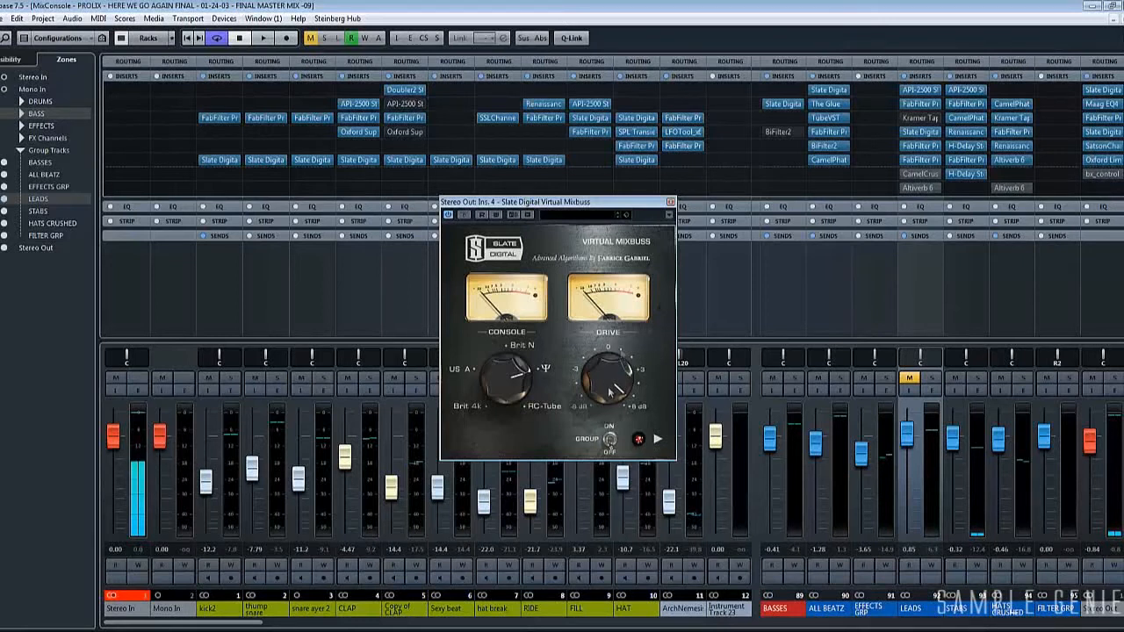
{"action": "left_click", "coordinate": [671, 201]}
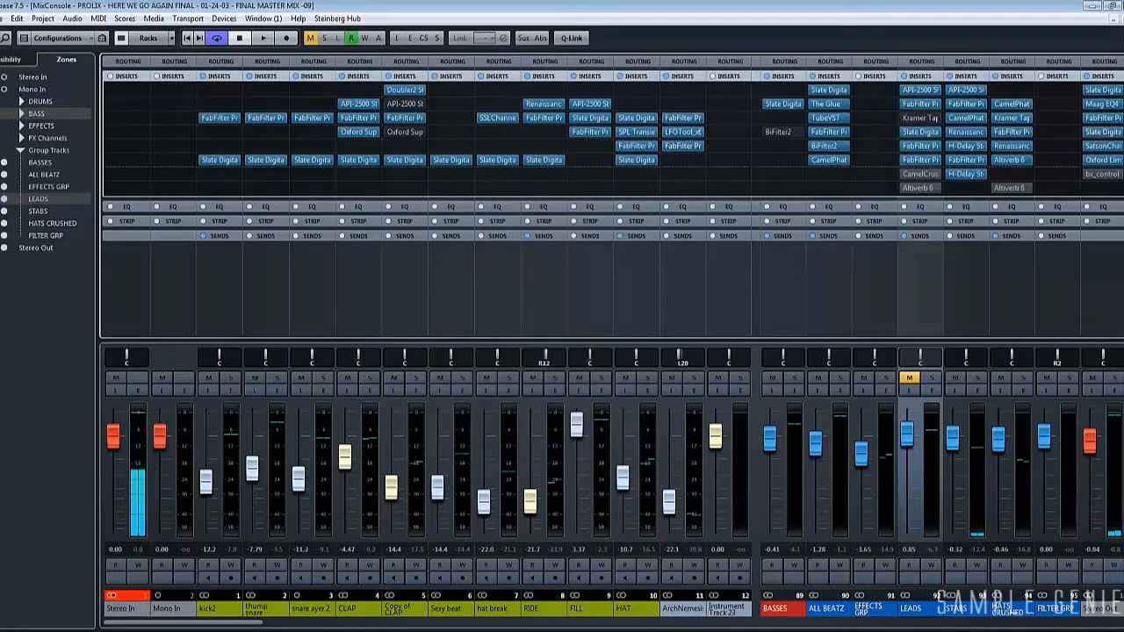
{"action": "left_click", "coordinate": [1102, 145]}
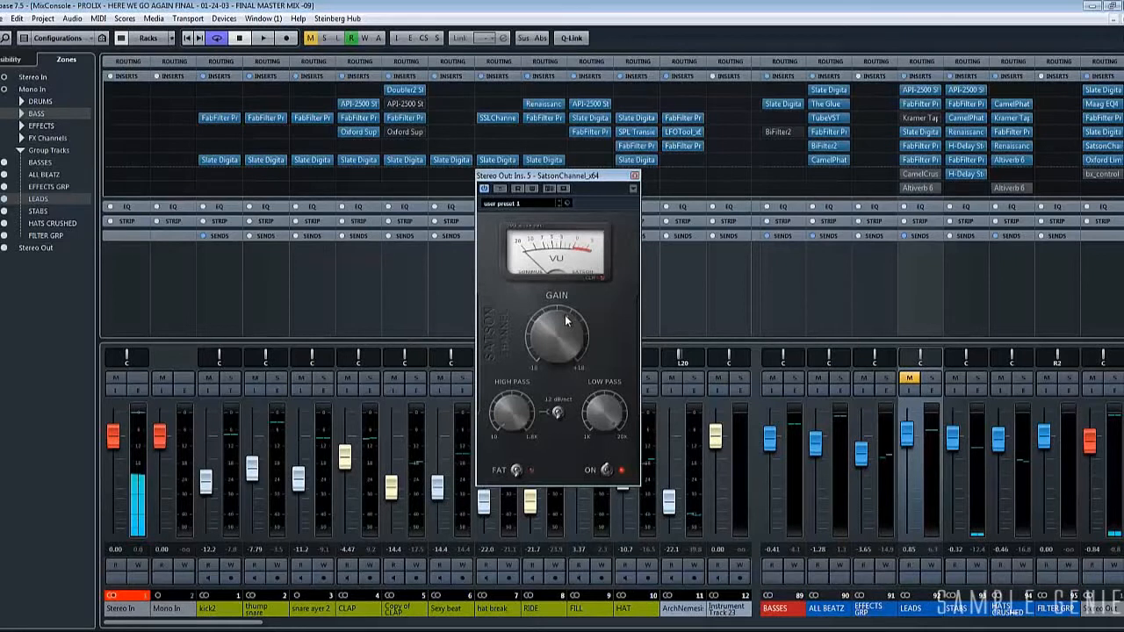
{"action": "left_click", "coordinate": [635, 176]}
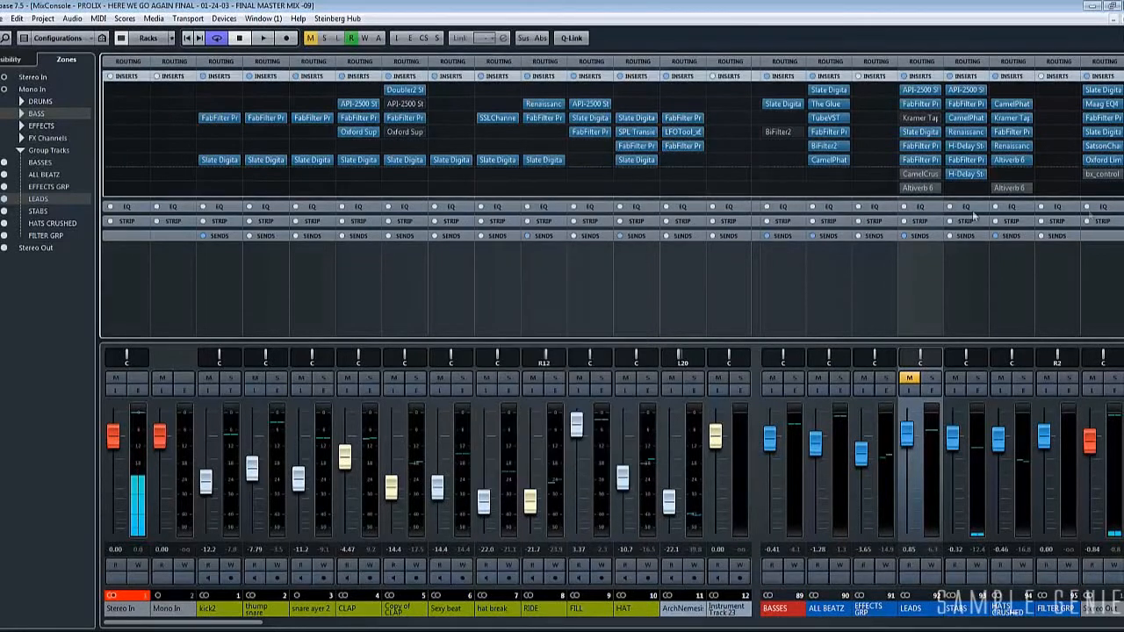
Step: Open the Oxford Limiter on Stereo Out and lower the output fader to -22.6 dB during playback
{"action": "left_click", "coordinate": [1101, 161]}
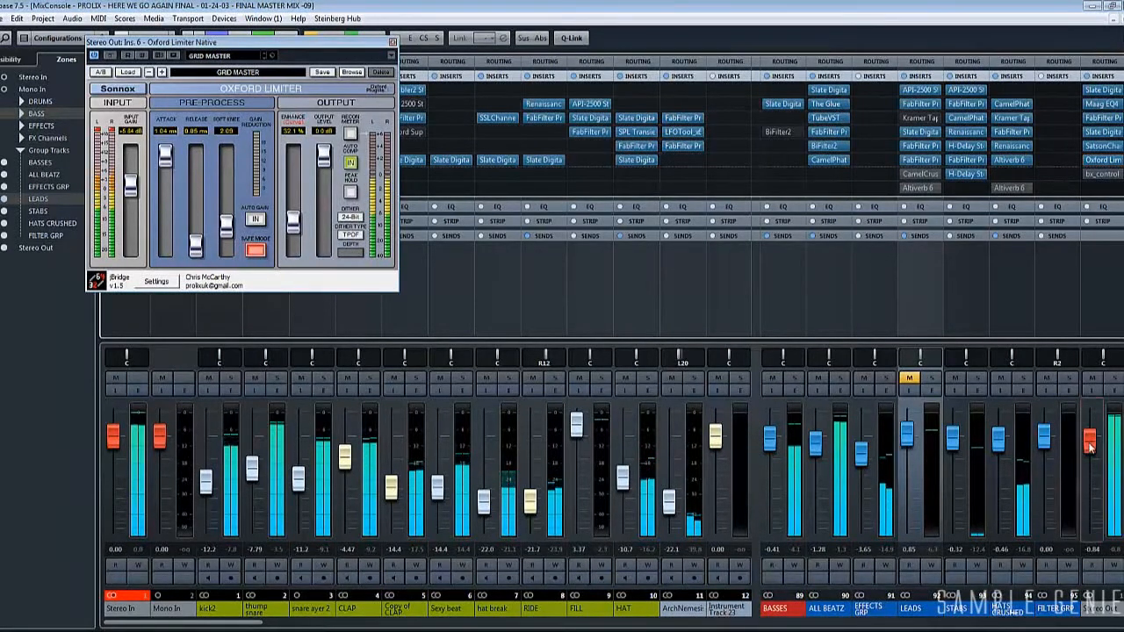
{"action": "left_click_drag", "start_coordinate": [1089, 446], "coordinate": [1088, 507]}
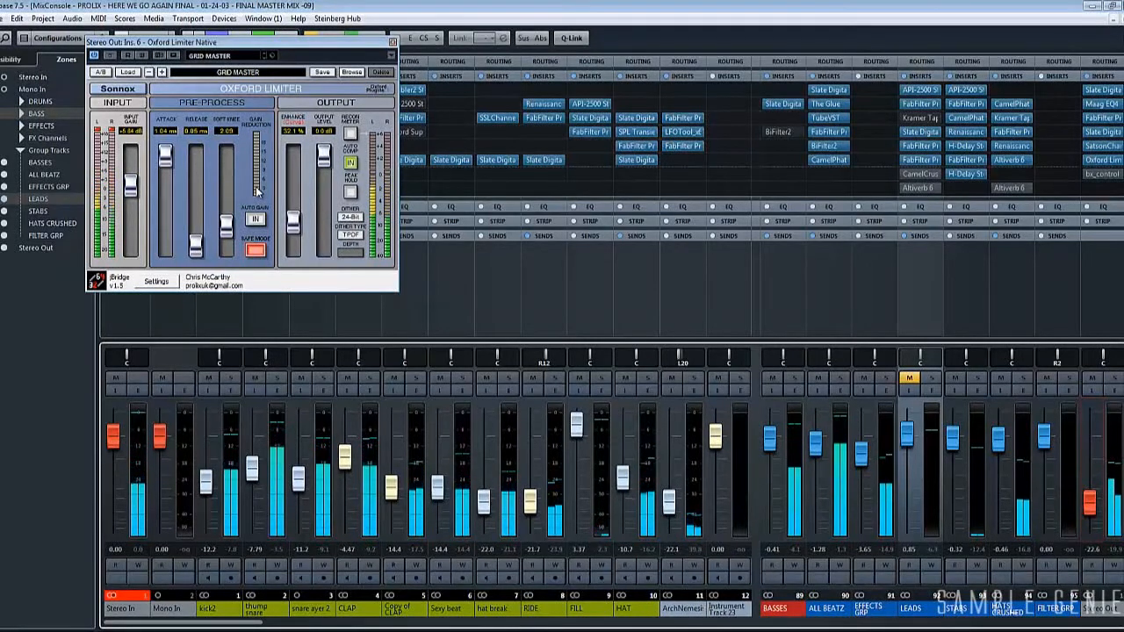
Step: Adjust the Oxford Limiter's input gain to about 5.6 dB and raise the Stereo Out fader back near 0 dB
{"action": "left_click_drag", "start_coordinate": [165, 156], "coordinate": [179, 114]}
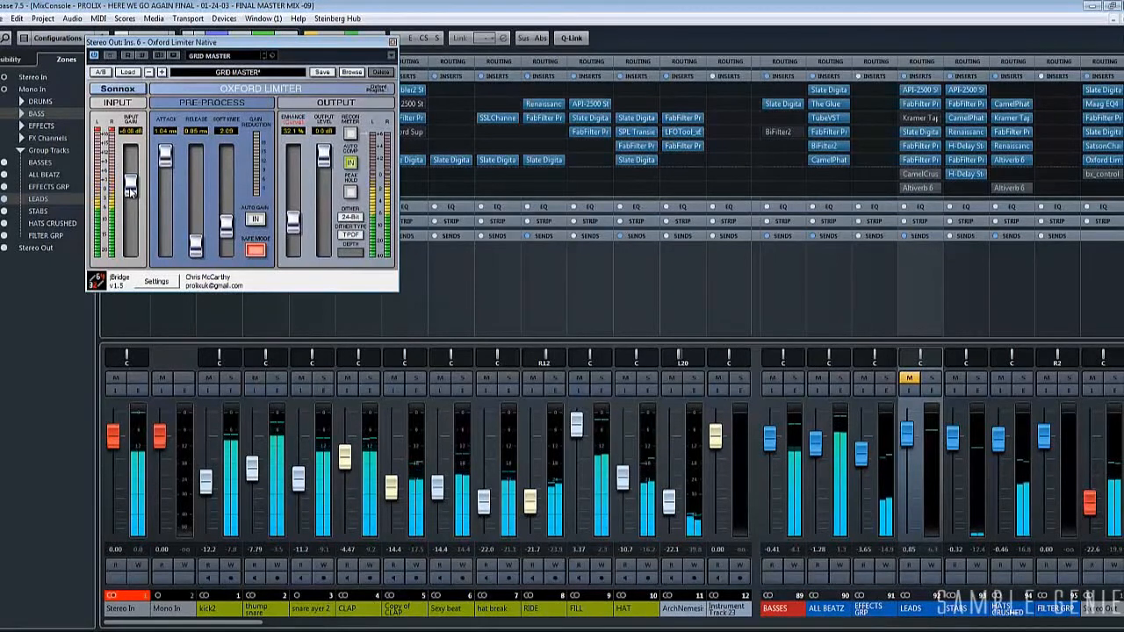
{"action": "mouse_move", "coordinate": [131, 187]}
{"action": "left_mouse_down"}
{"action": "mouse_move", "coordinate": [131, 211]}
{"action": "mouse_move", "coordinate": [132, 193]}
{"action": "left_mouse_up"}
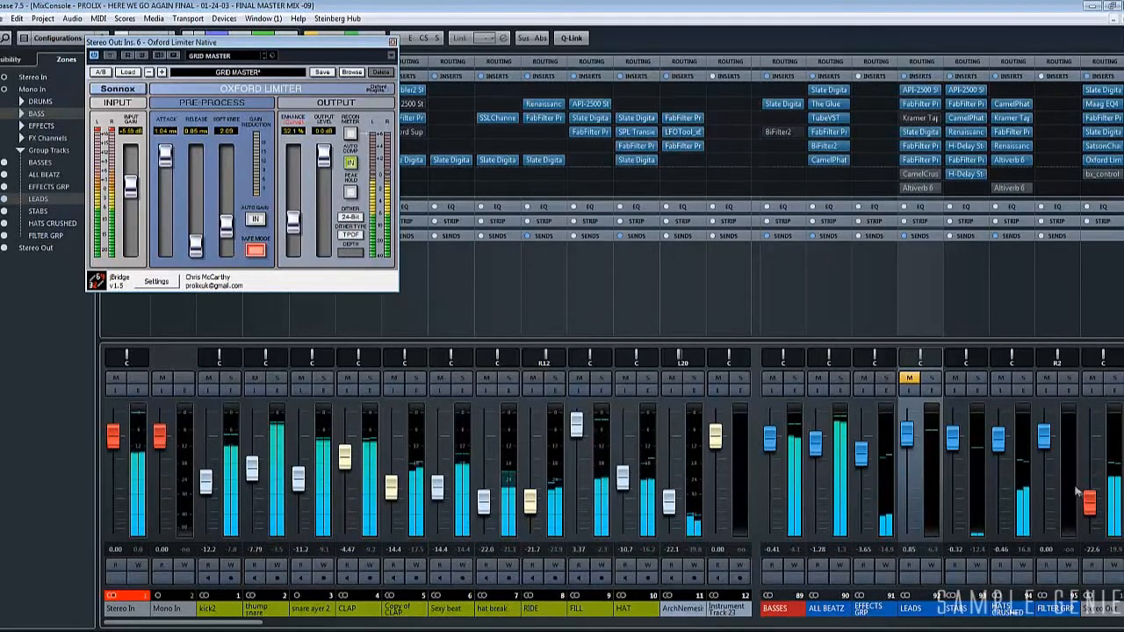
{"action": "left_click_drag", "start_coordinate": [1093, 506], "coordinate": [1089, 434]}
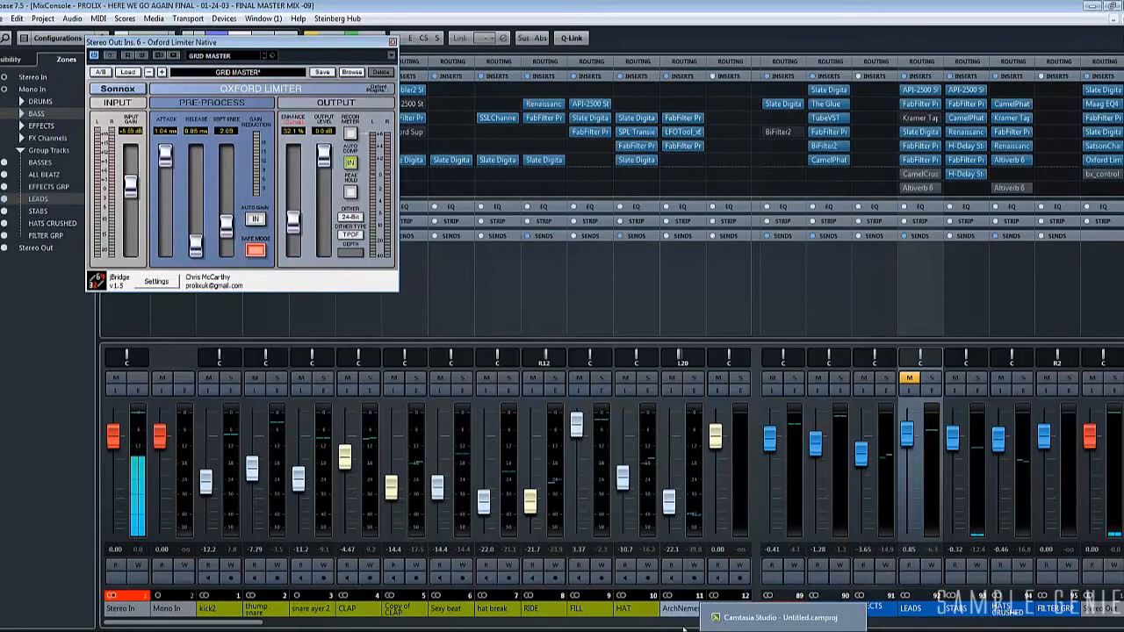
Step: Check the DIGICheck Totalyser, return to the MixConsole, and lower the Stereo Out fader to -17.3 dB
{"action": "left_click", "coordinate": [441, 630]}
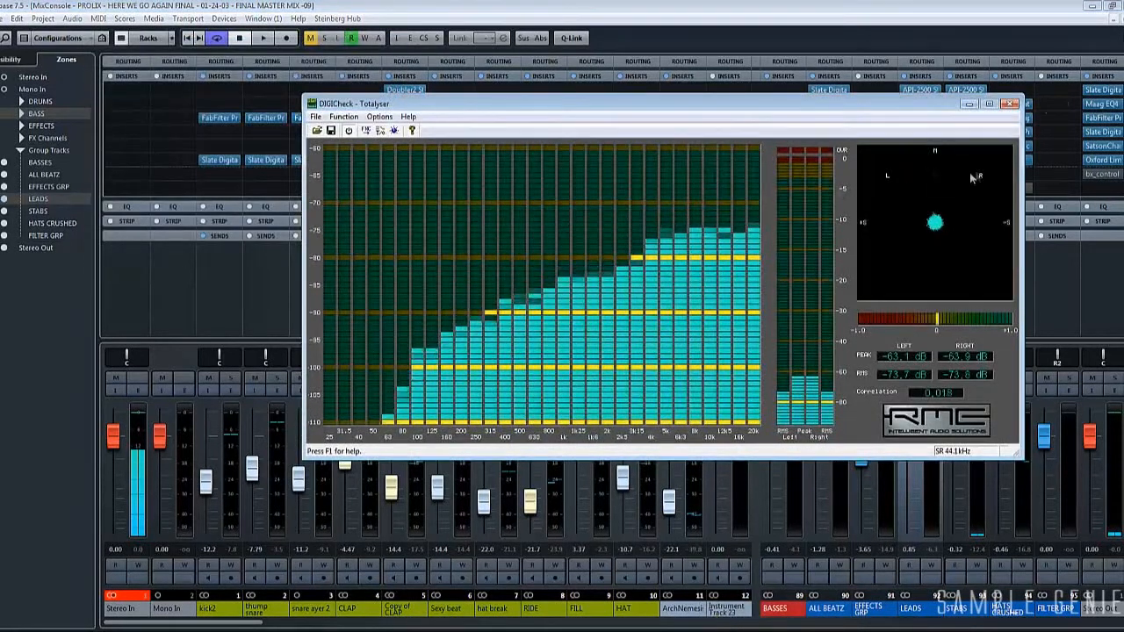
{"action": "left_click", "coordinate": [1027, 18]}
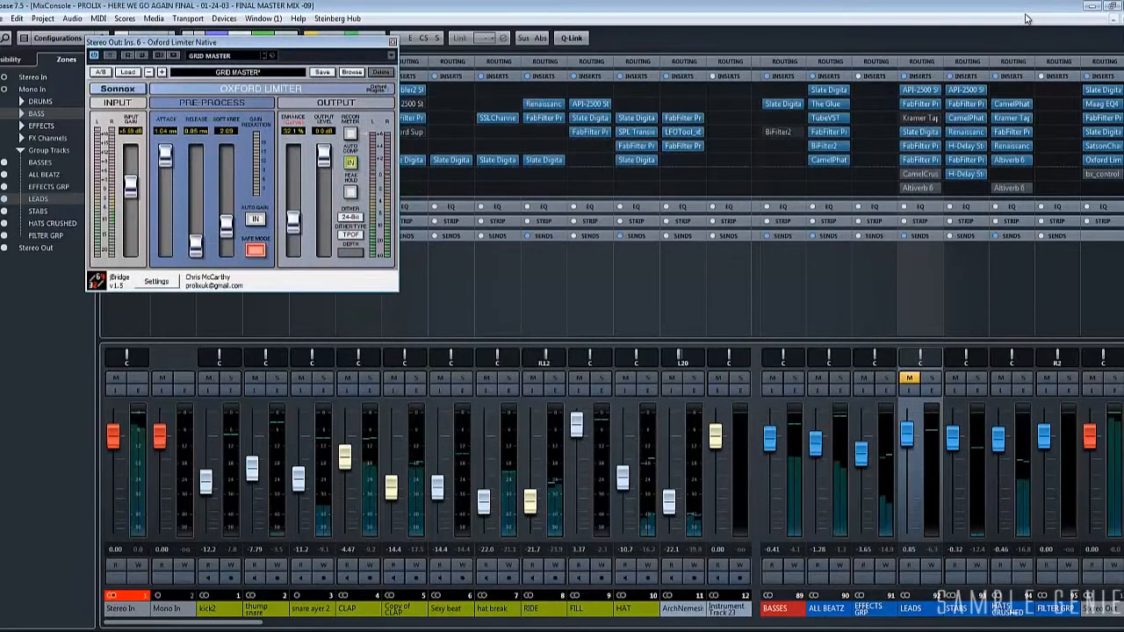
{"action": "left_click_drag", "start_coordinate": [1089, 436], "coordinate": [1089, 512]}
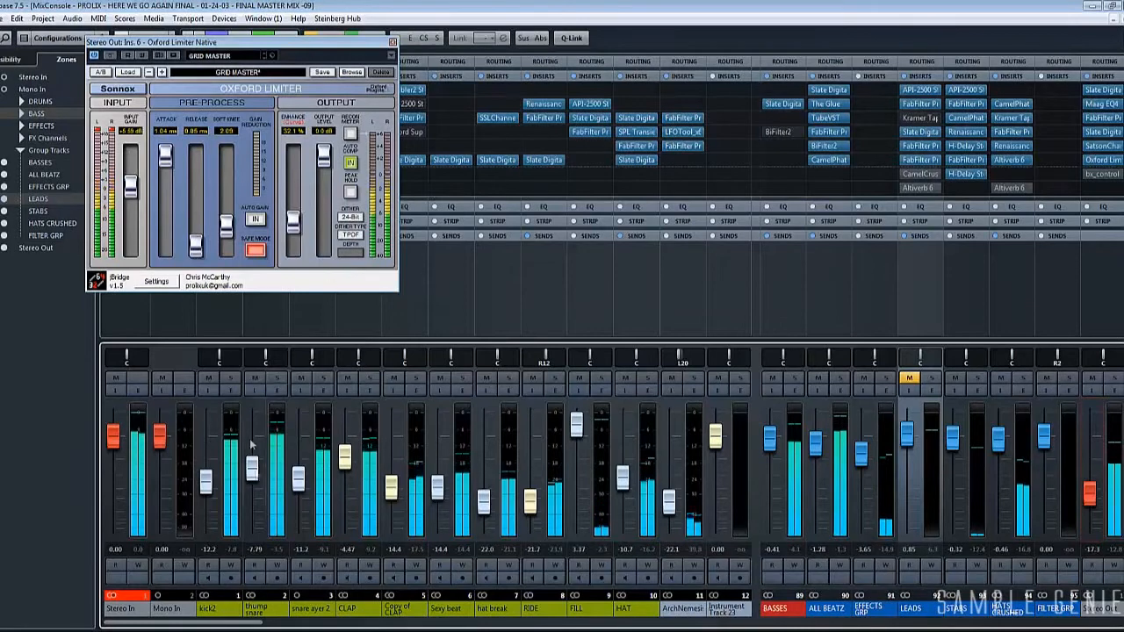
{"action": "mouse_move", "coordinate": [237, 623]}
{"action": "left_mouse_down"}
{"action": "mouse_move", "coordinate": [716, 619]}
{"action": "mouse_move", "coordinate": [816, 598]}
{"action": "mouse_move", "coordinate": [1108, 586]}
{"action": "mouse_move", "coordinate": [873, 617]}
{"action": "mouse_move", "coordinate": [232, 623]}
{"action": "left_mouse_up"}
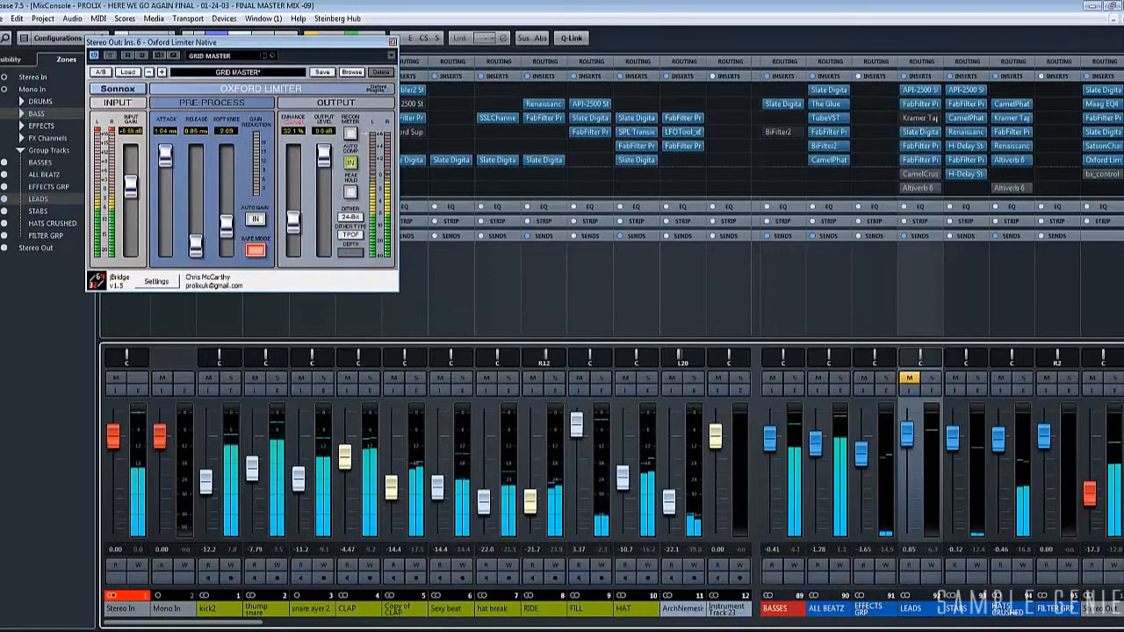
Step: Switch to the DIGICheck Totalyser to examine the master's spectrum, levels and stereo image during playback, and return to the mixer
{"action": "key", "text": "alt+Tab"}
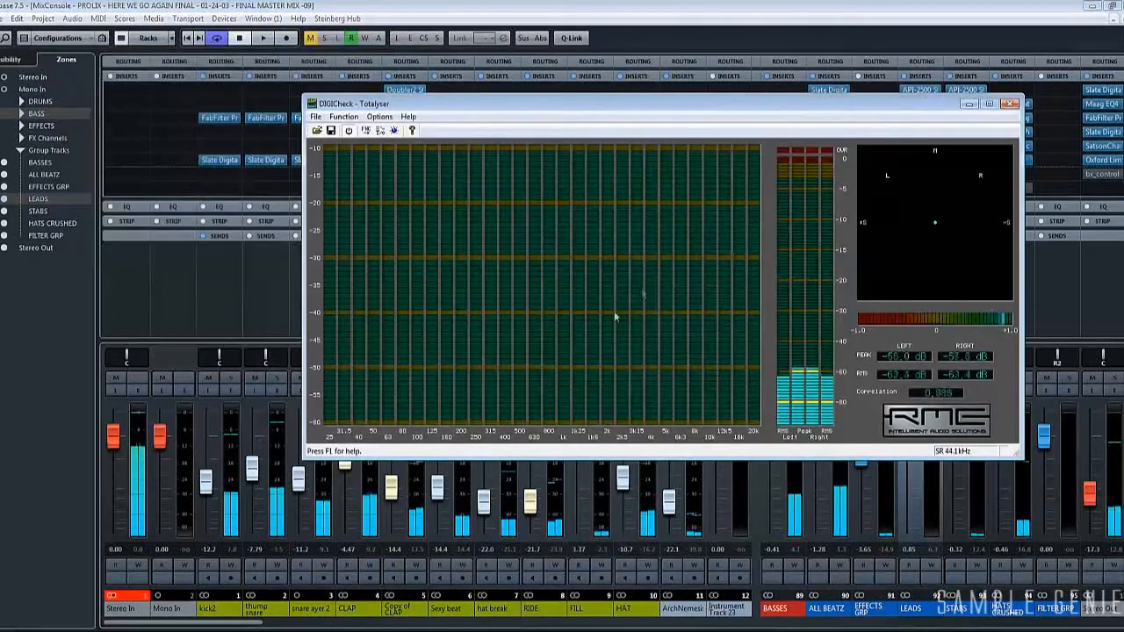
{"action": "left_click", "coordinate": [1009, 23]}
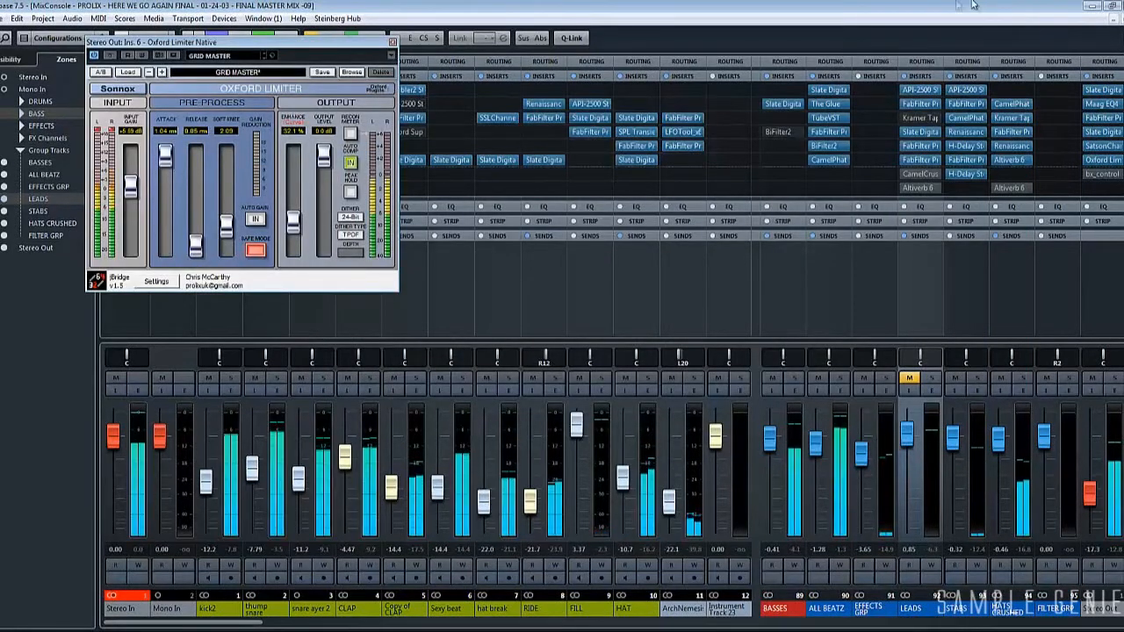
{"action": "key", "text": "alt+Tab"}
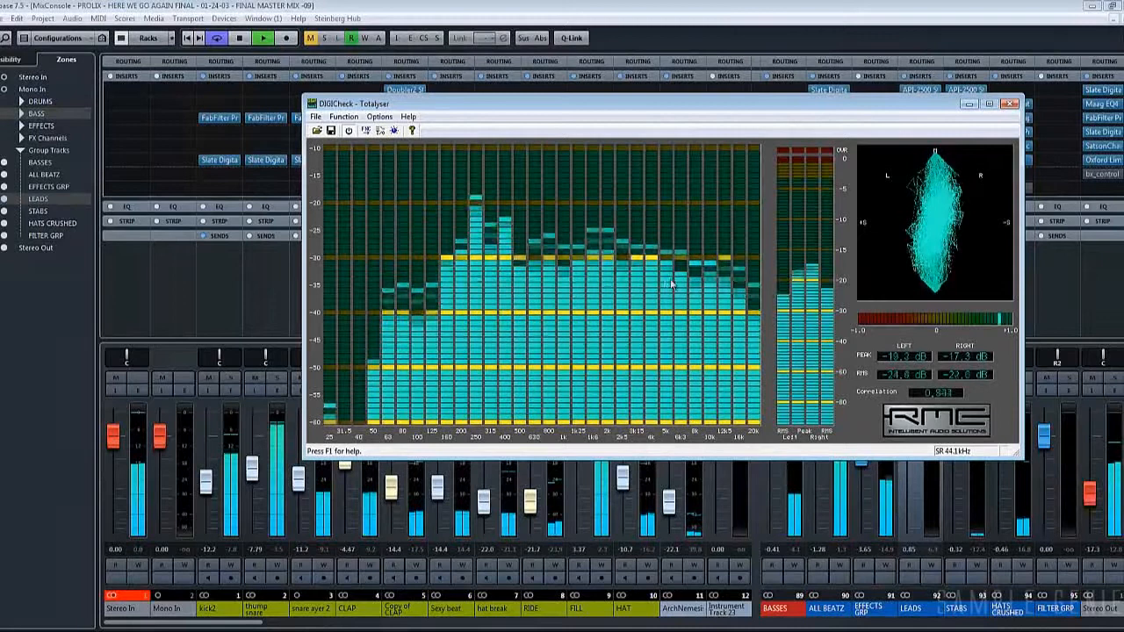
{"action": "left_click", "coordinate": [1010, 105]}
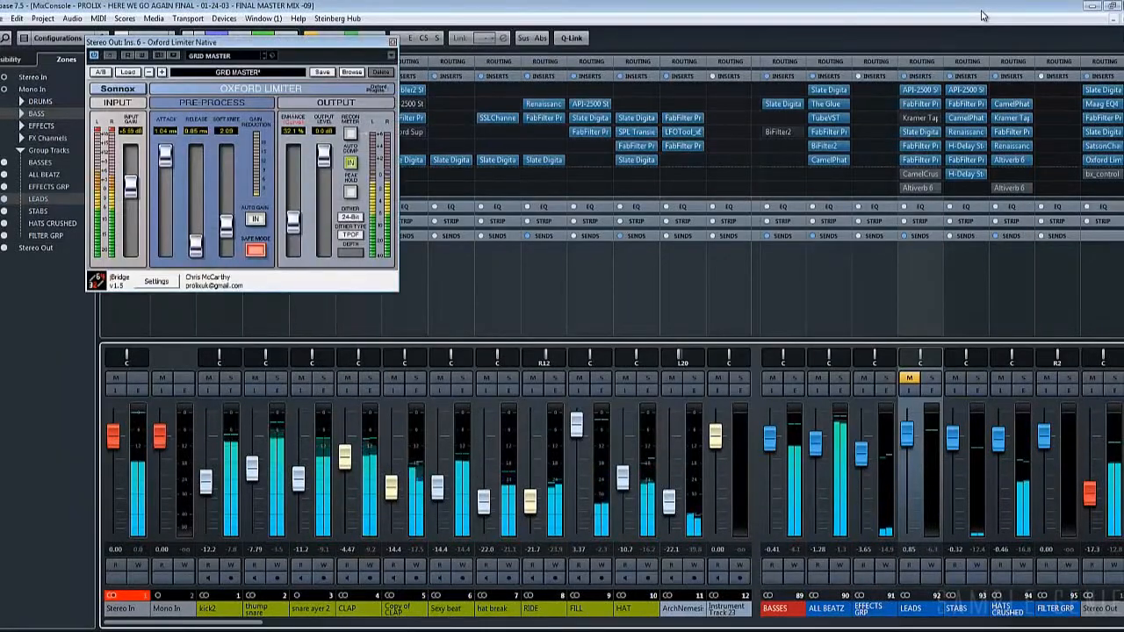
Step: Lower the Stereo Out fader to -21.4 dB during playback
{"action": "left_click_drag", "start_coordinate": [1090, 505], "coordinate": [1093, 496]}
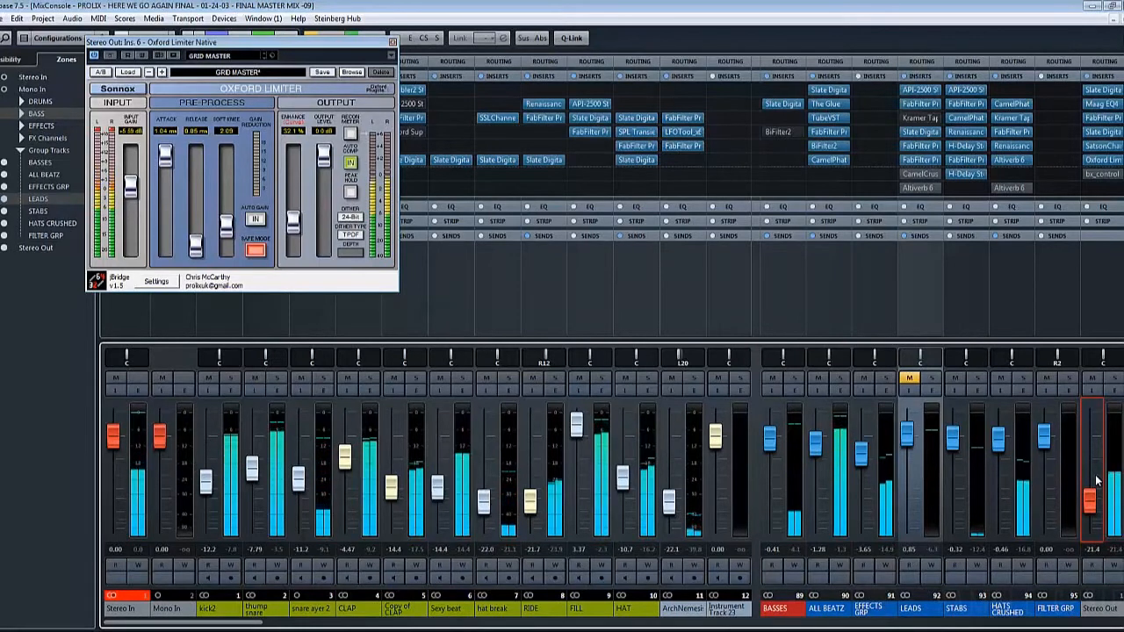
{"action": "scroll", "coordinate": [1096, 480], "scroll_direction": "down", "scroll_amount": 8}
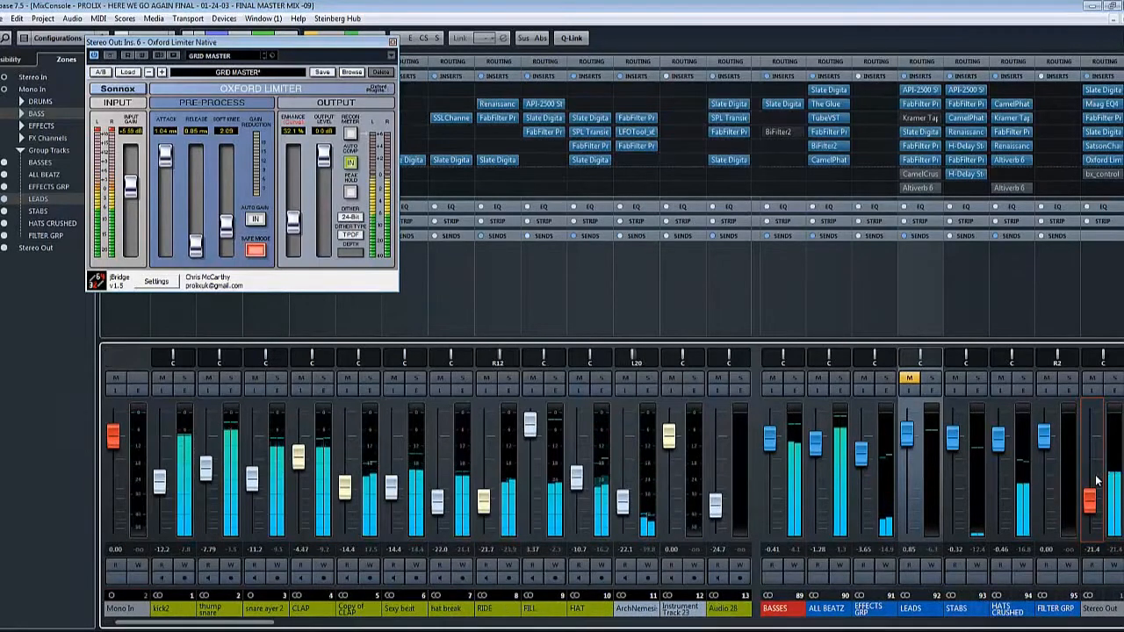